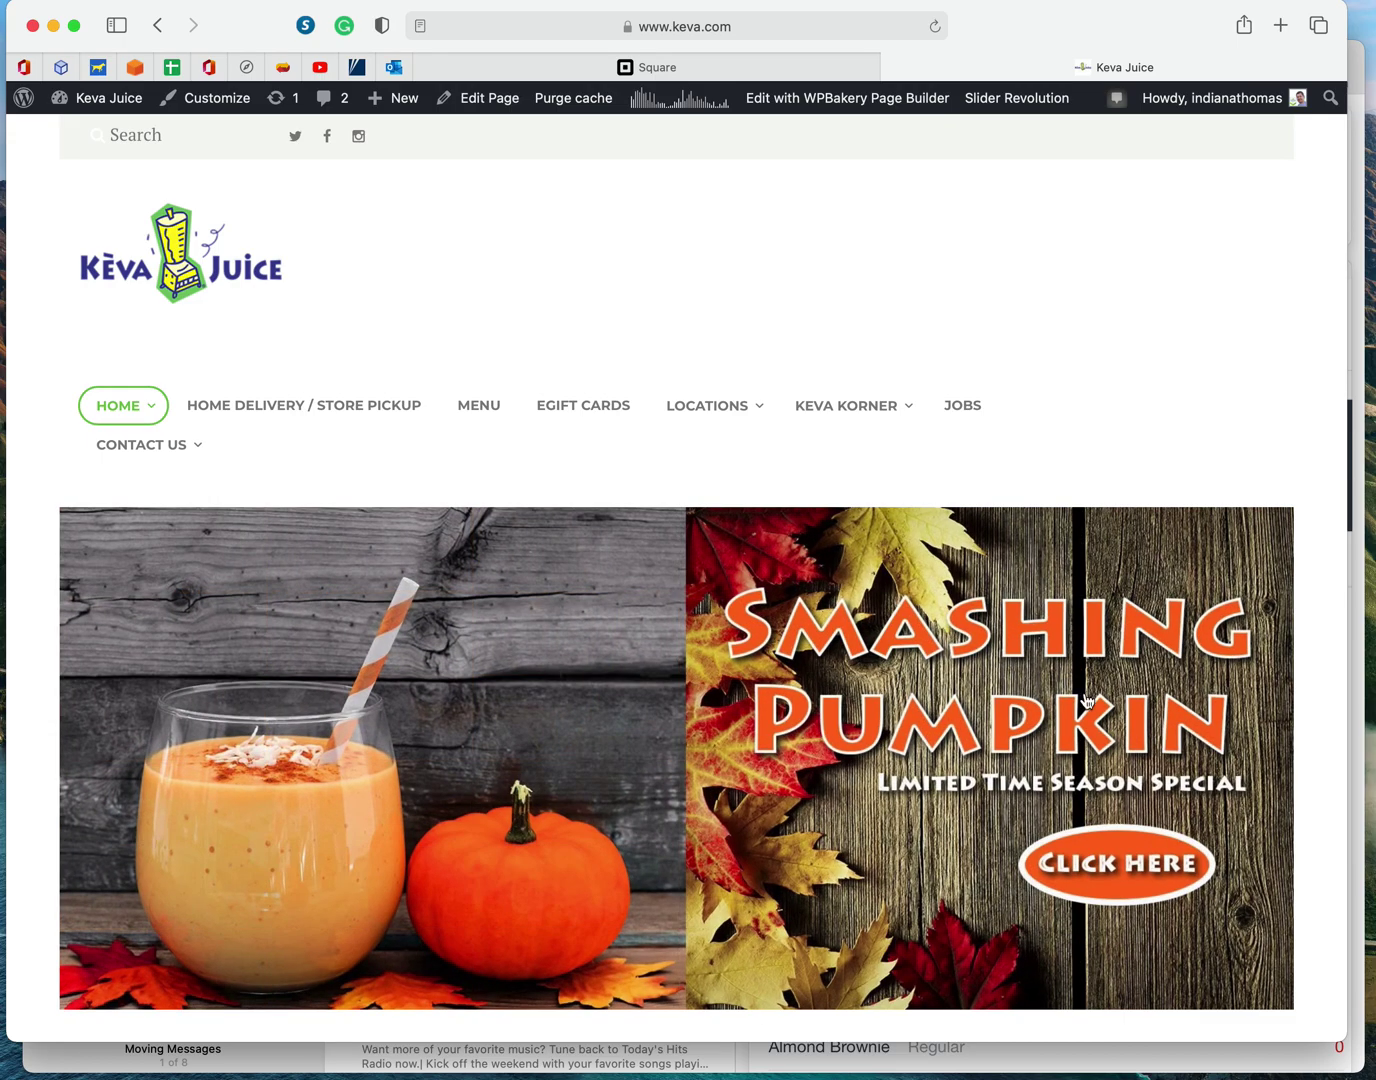
# Step: Scroll the Keva Juice homepage down to the We Deliver delivery link
pyautogui.scroll(-2, 1087, 700)
pyautogui.scroll(-3, 1068, 702)
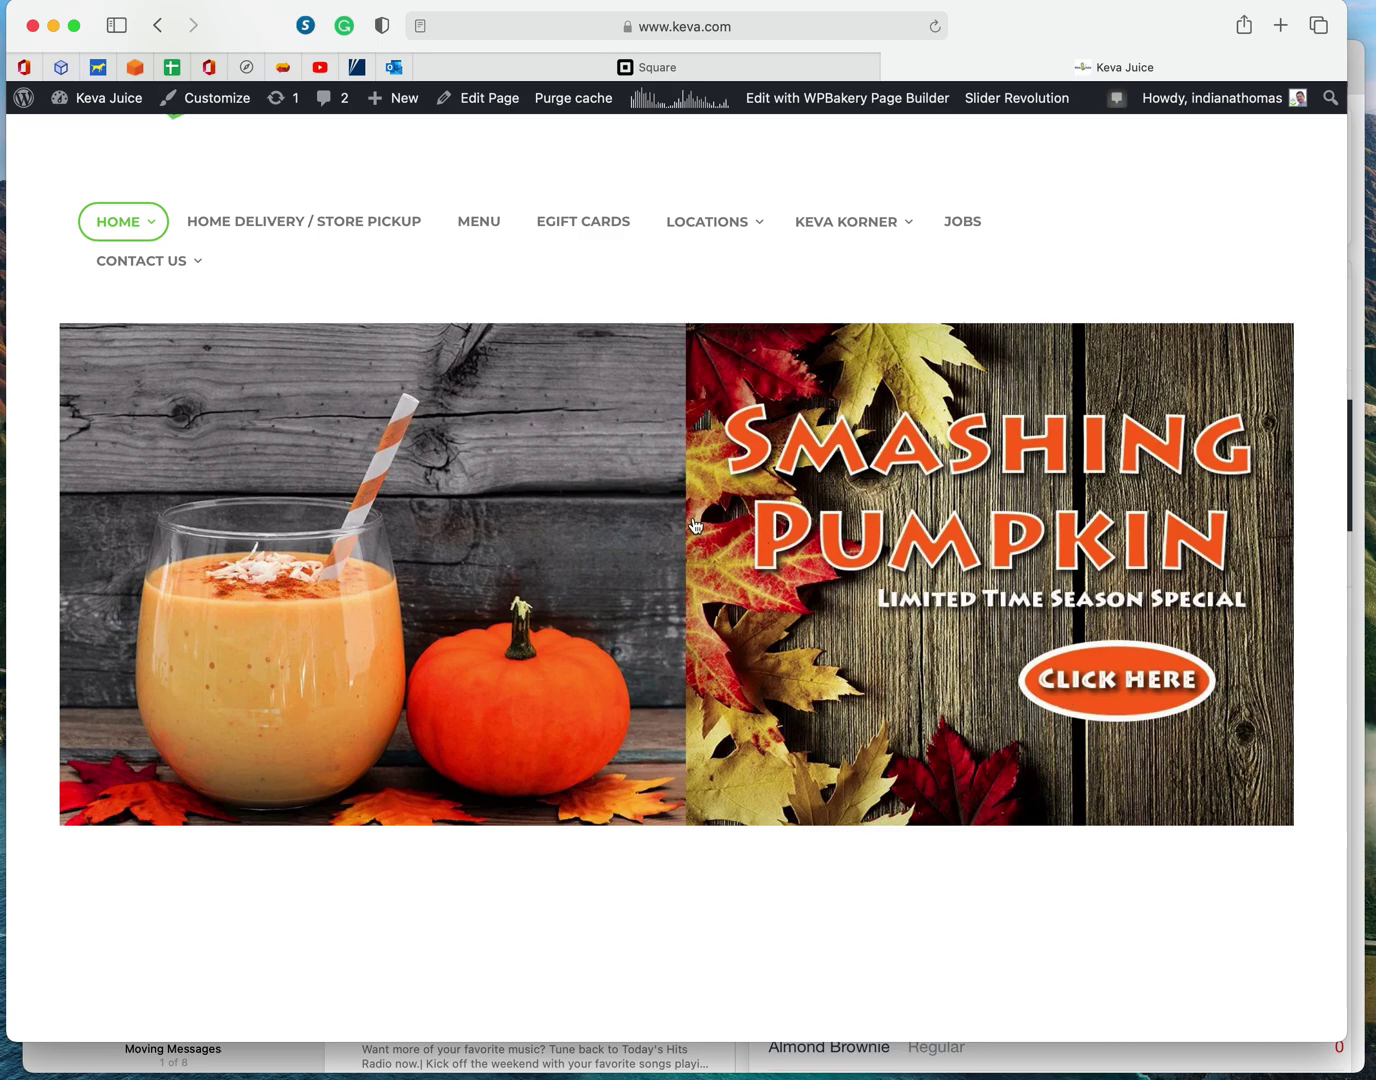
pyautogui.scroll(-10, 829, 614)
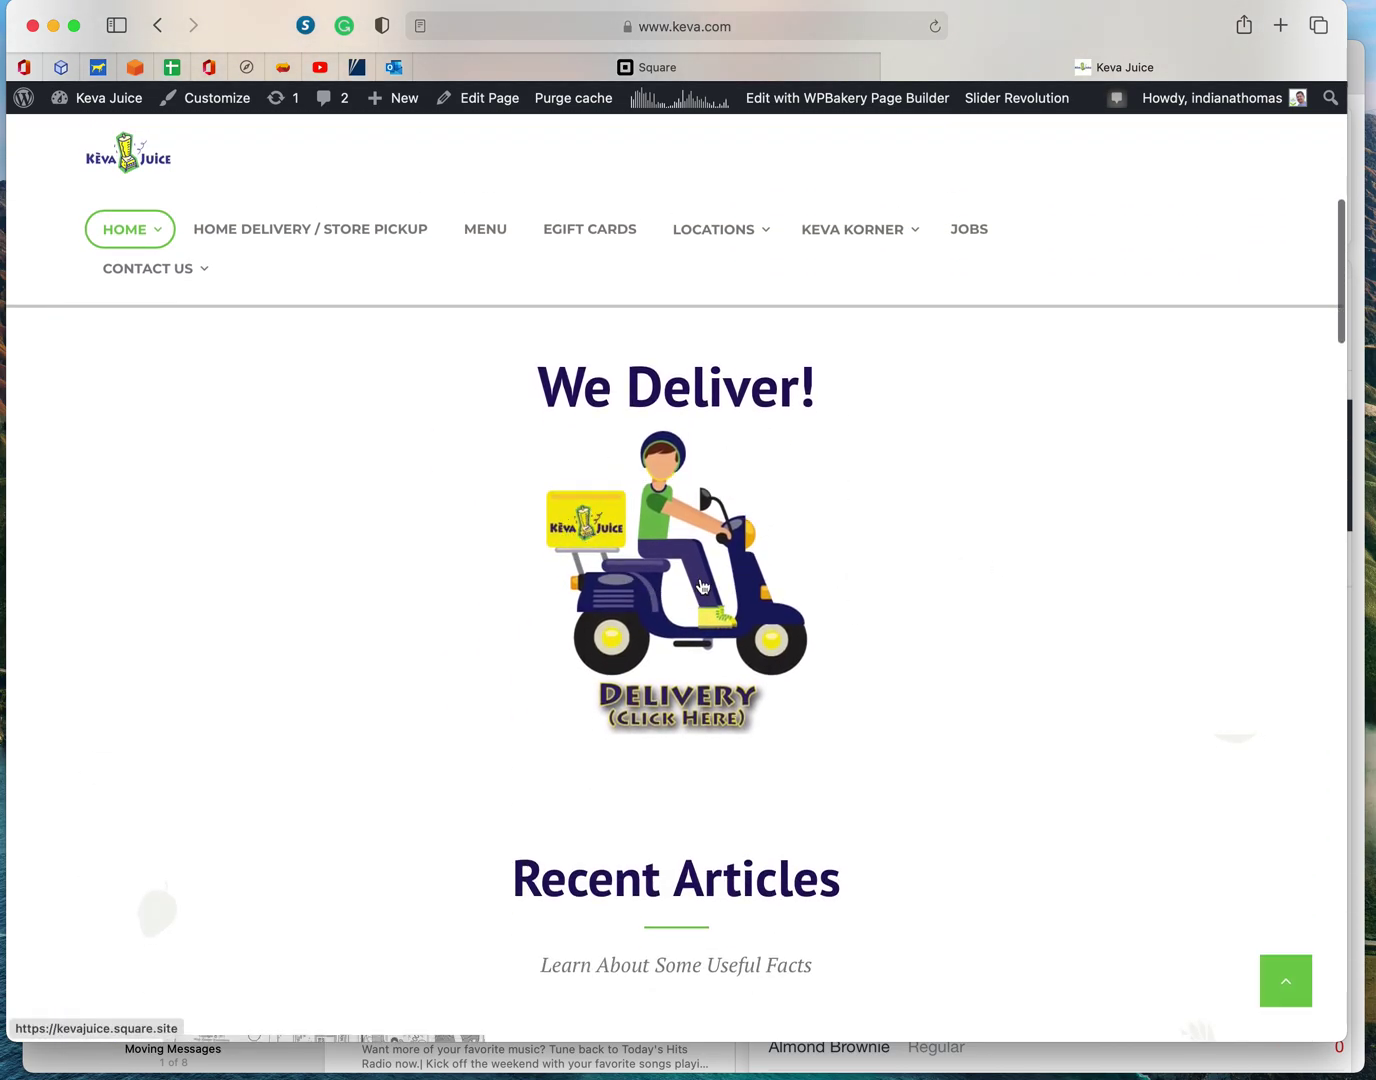
pyautogui.scroll(10, 680, 528)
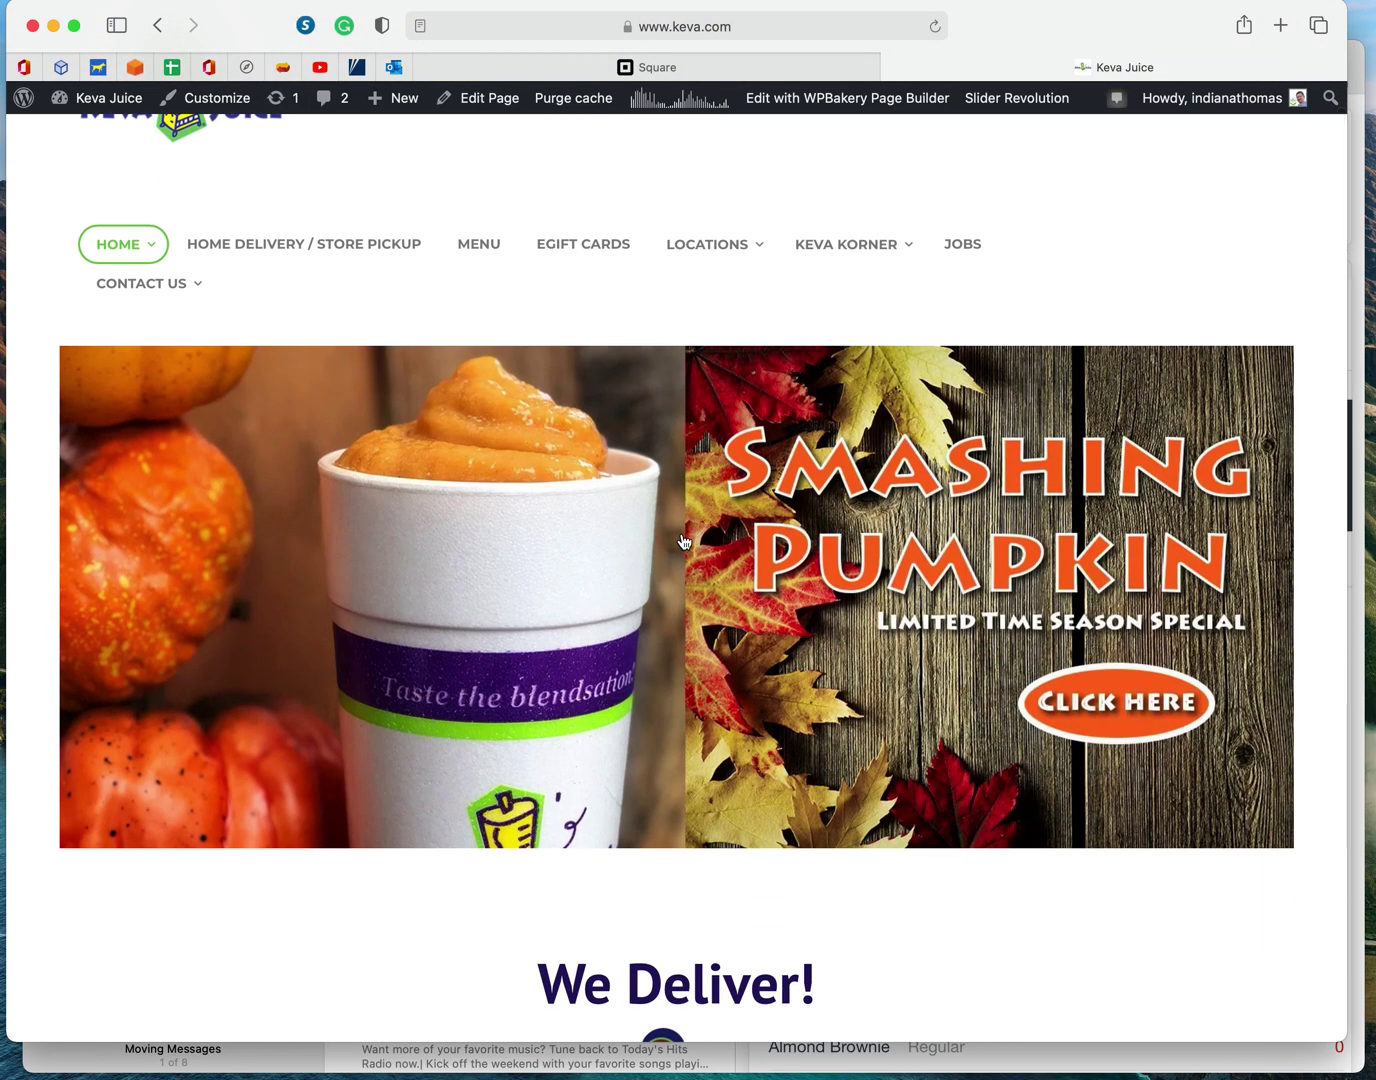
pyautogui.scroll(-4, 683, 541)
pyautogui.scroll(-4, 684, 541)
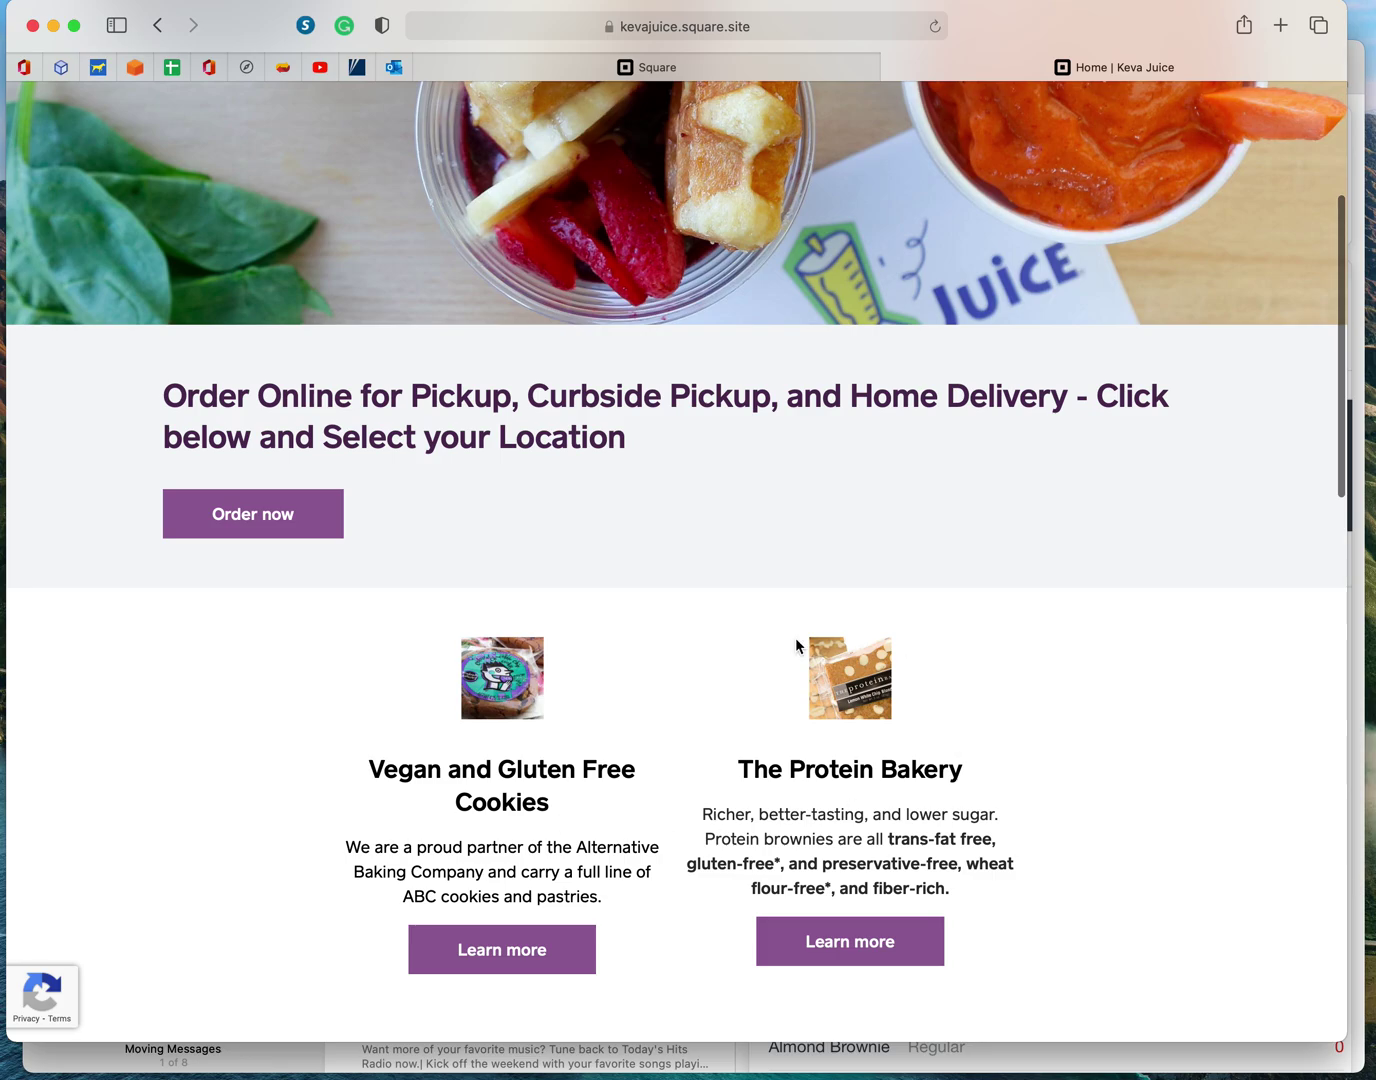
# Step: Start an order, choose the Sparks store for pickup and show its menu
pyautogui.scroll(3, 796, 645)
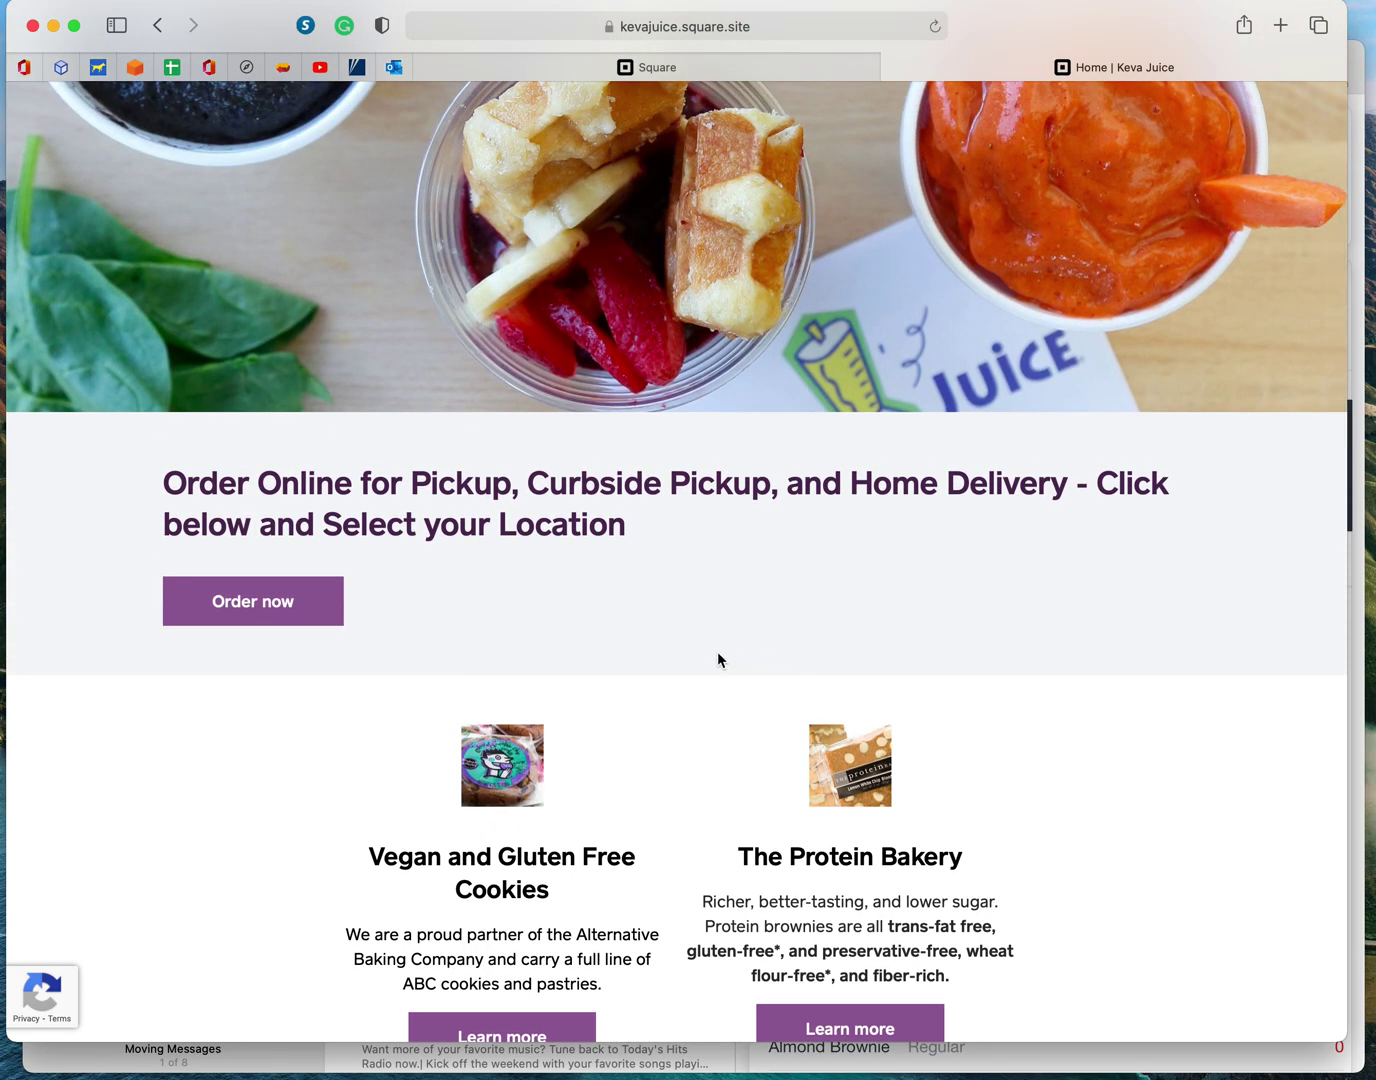
pyautogui.click(286, 606)
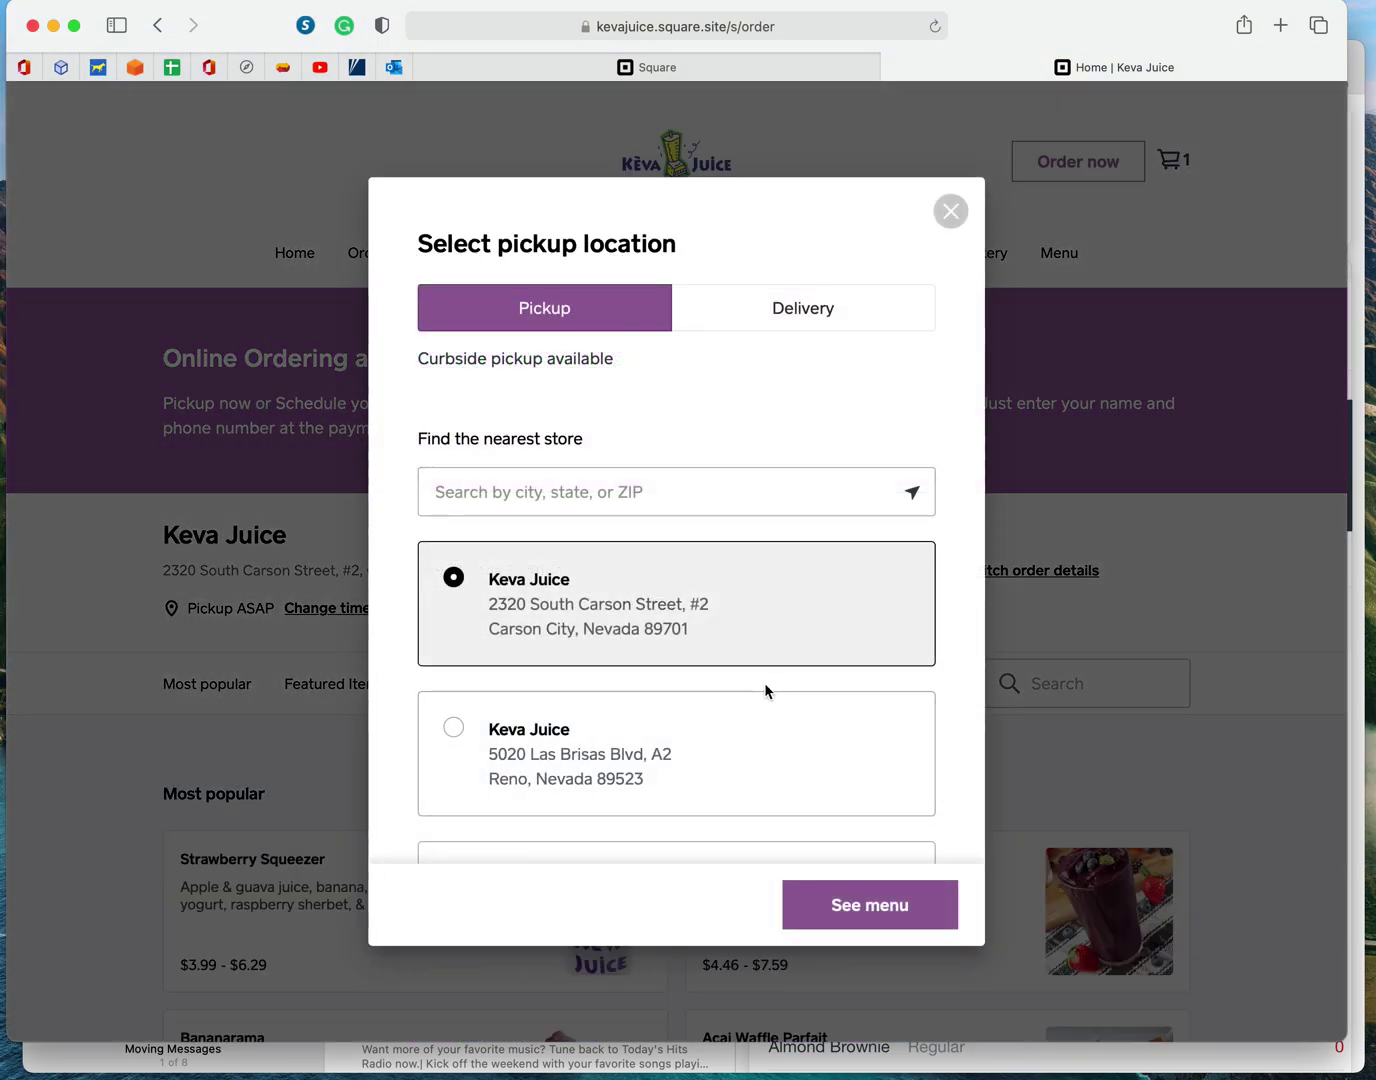
pyautogui.scroll(-5, 766, 691)
pyautogui.click(766, 781)
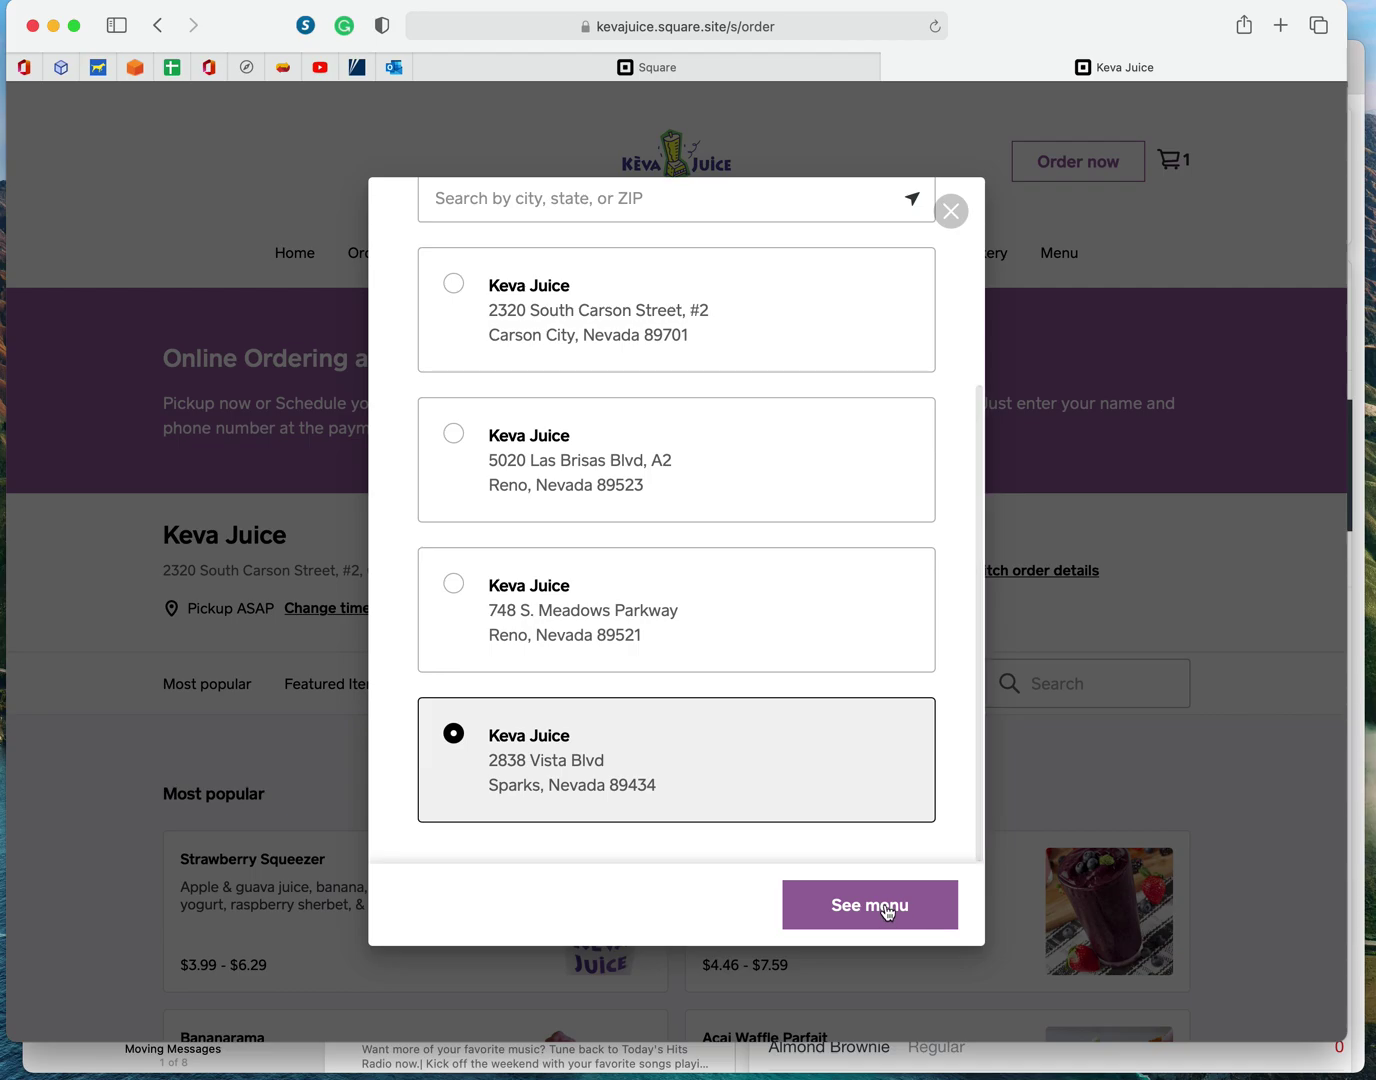
pyautogui.click(869, 905)
# Step: Scroll the Sparks menu down to the Snacks and Drinks section
pyautogui.scroll(-5, 913, 881)
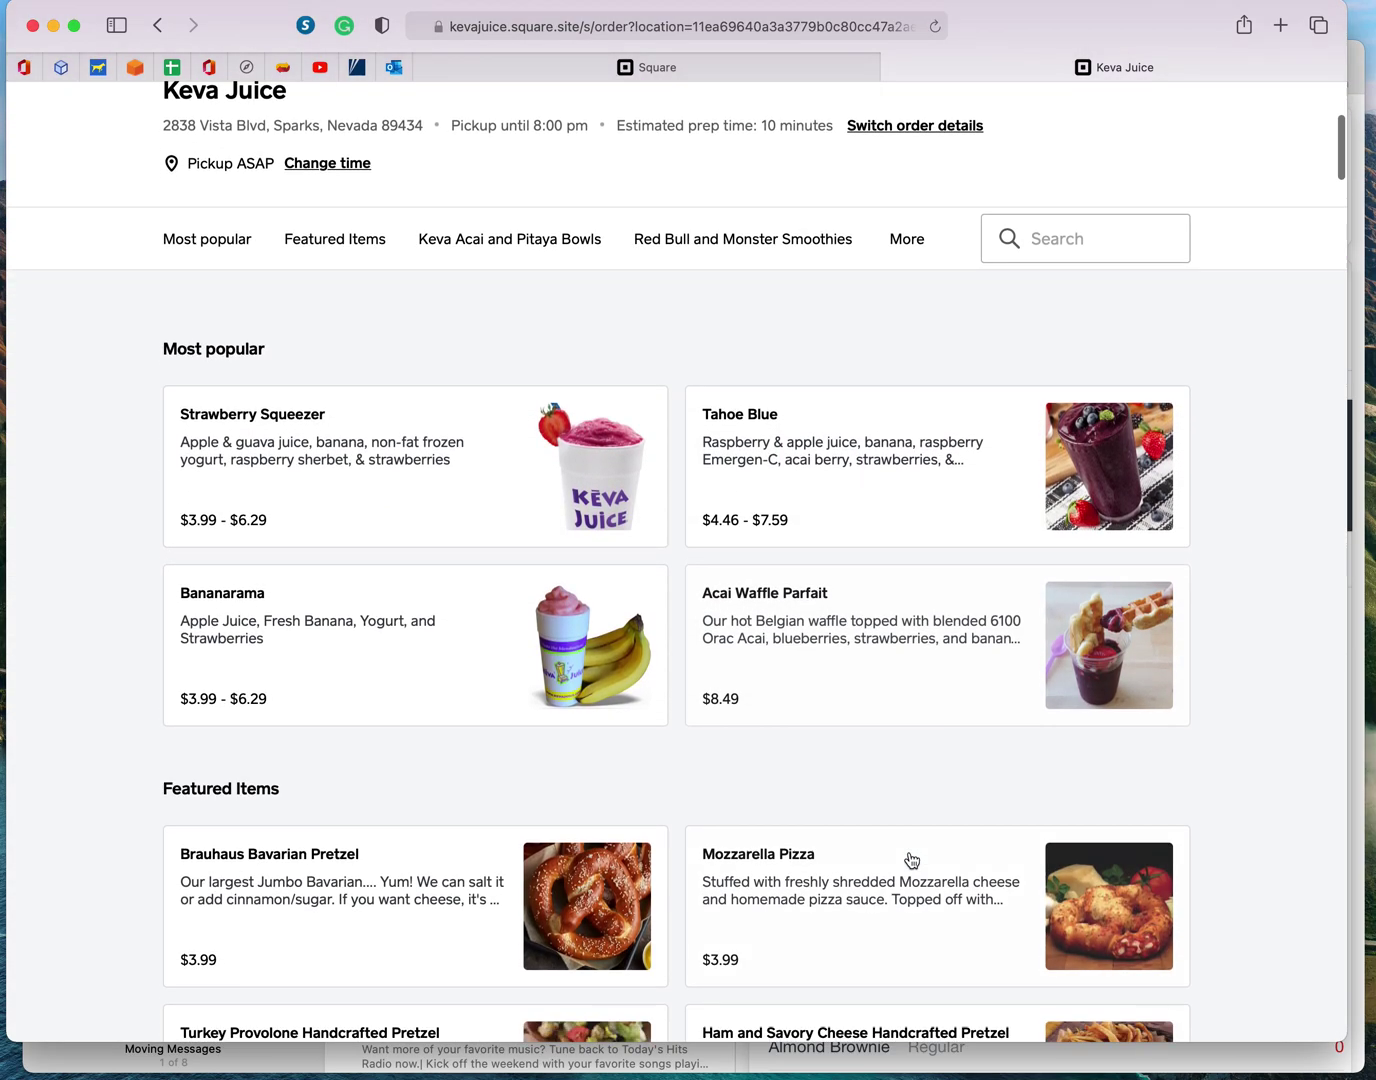
pyautogui.scroll(-15, 910, 860)
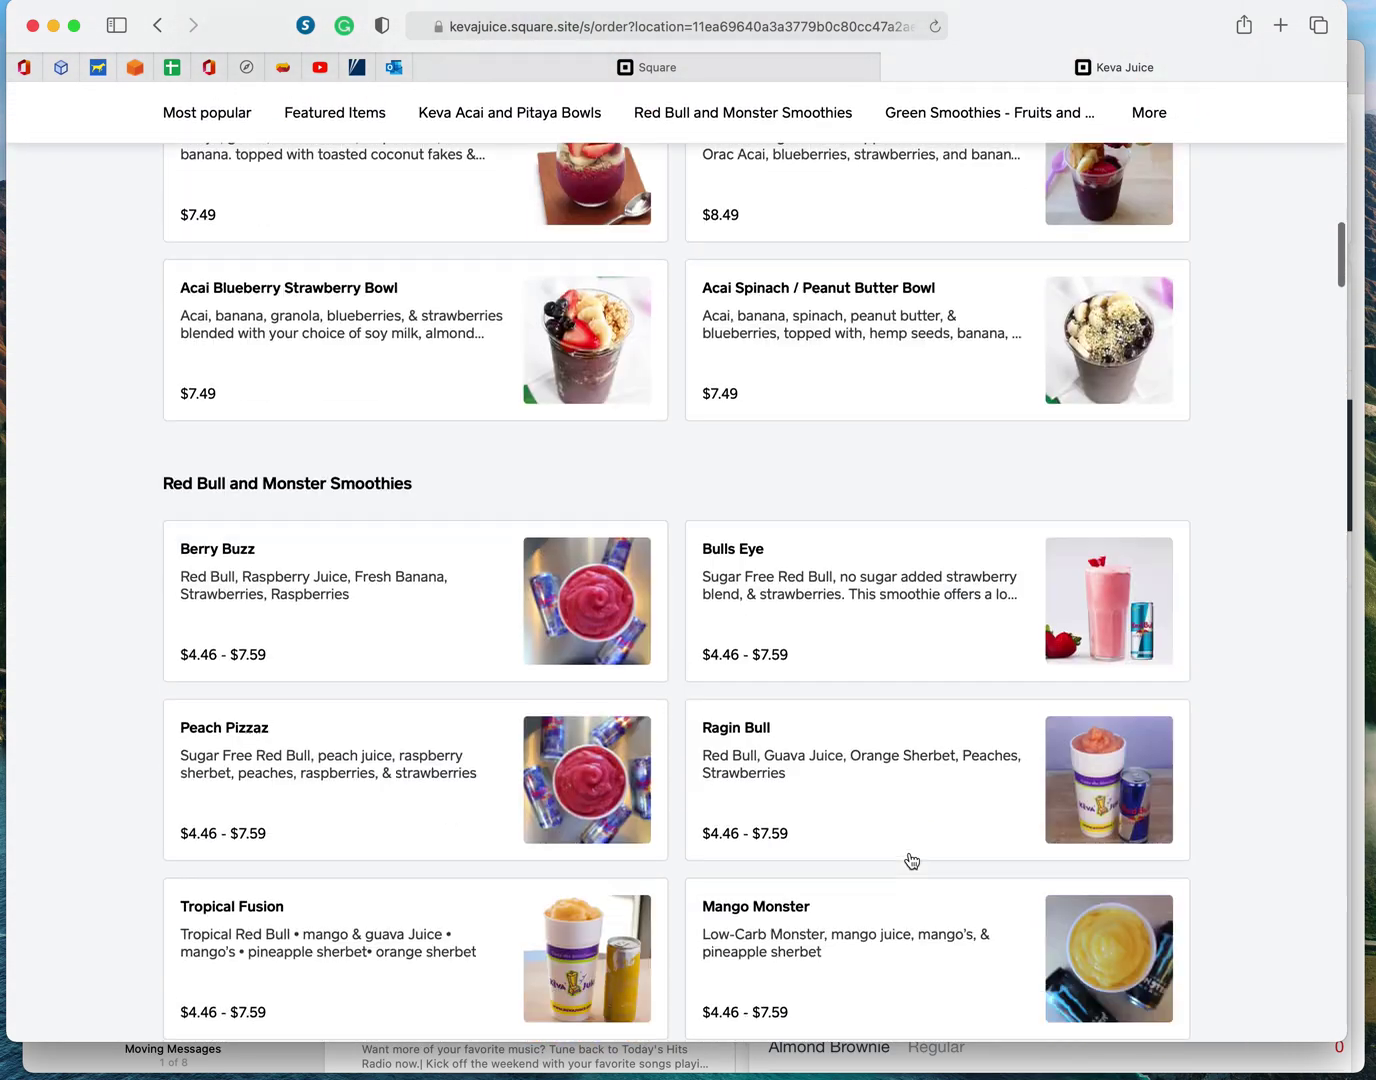
pyautogui.scroll(-20, 910, 860)
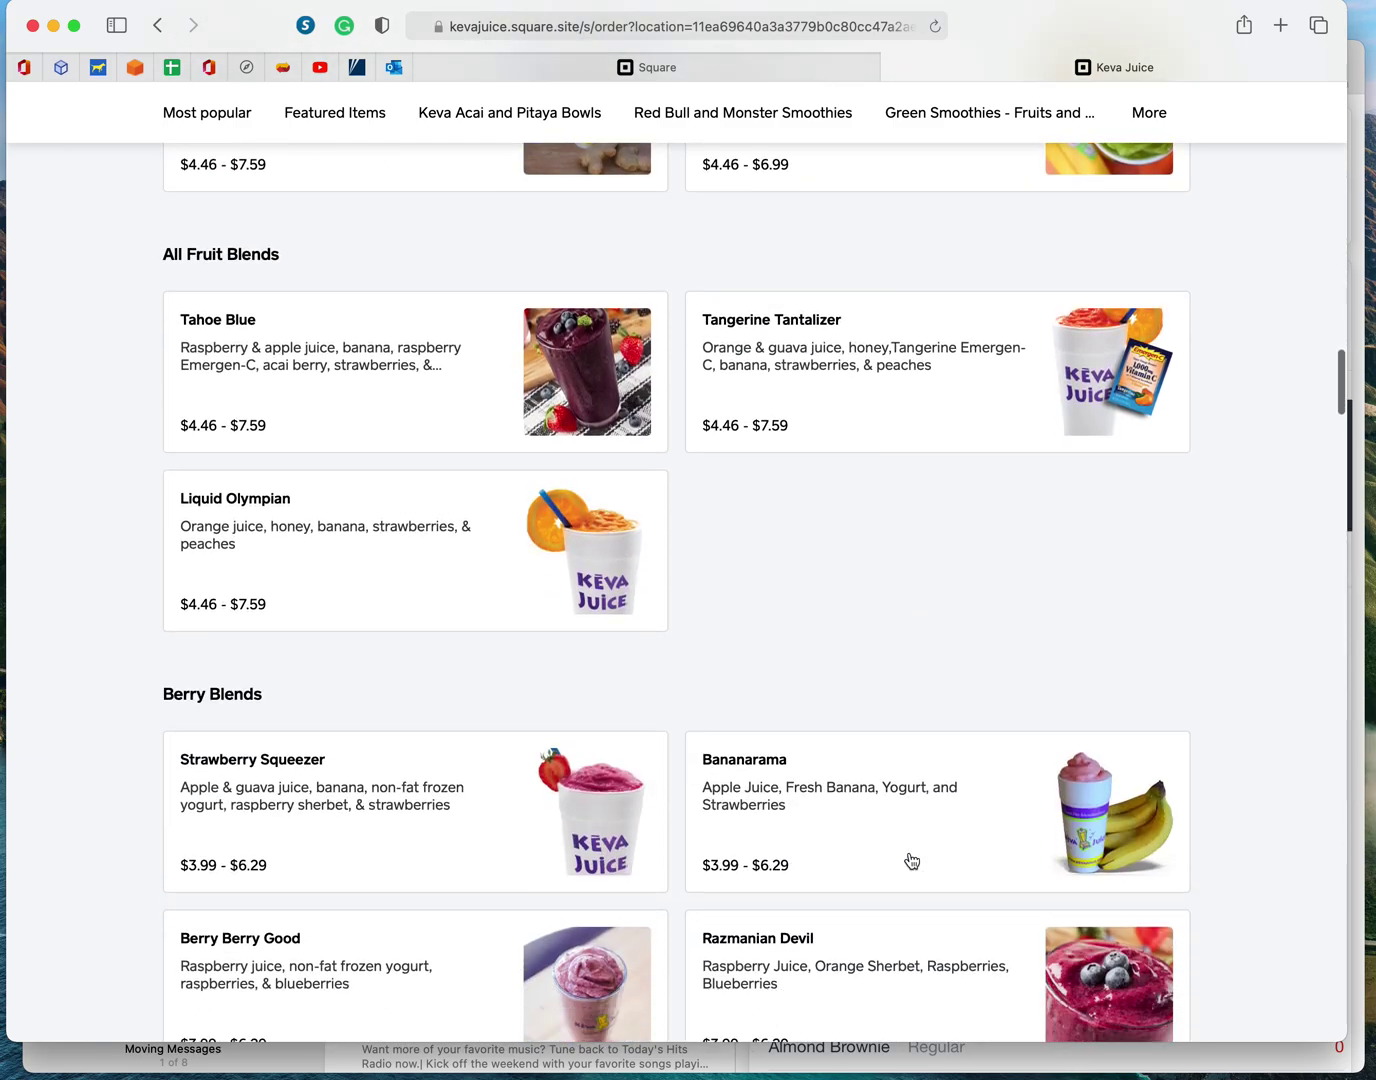
pyautogui.scroll(-15, 911, 860)
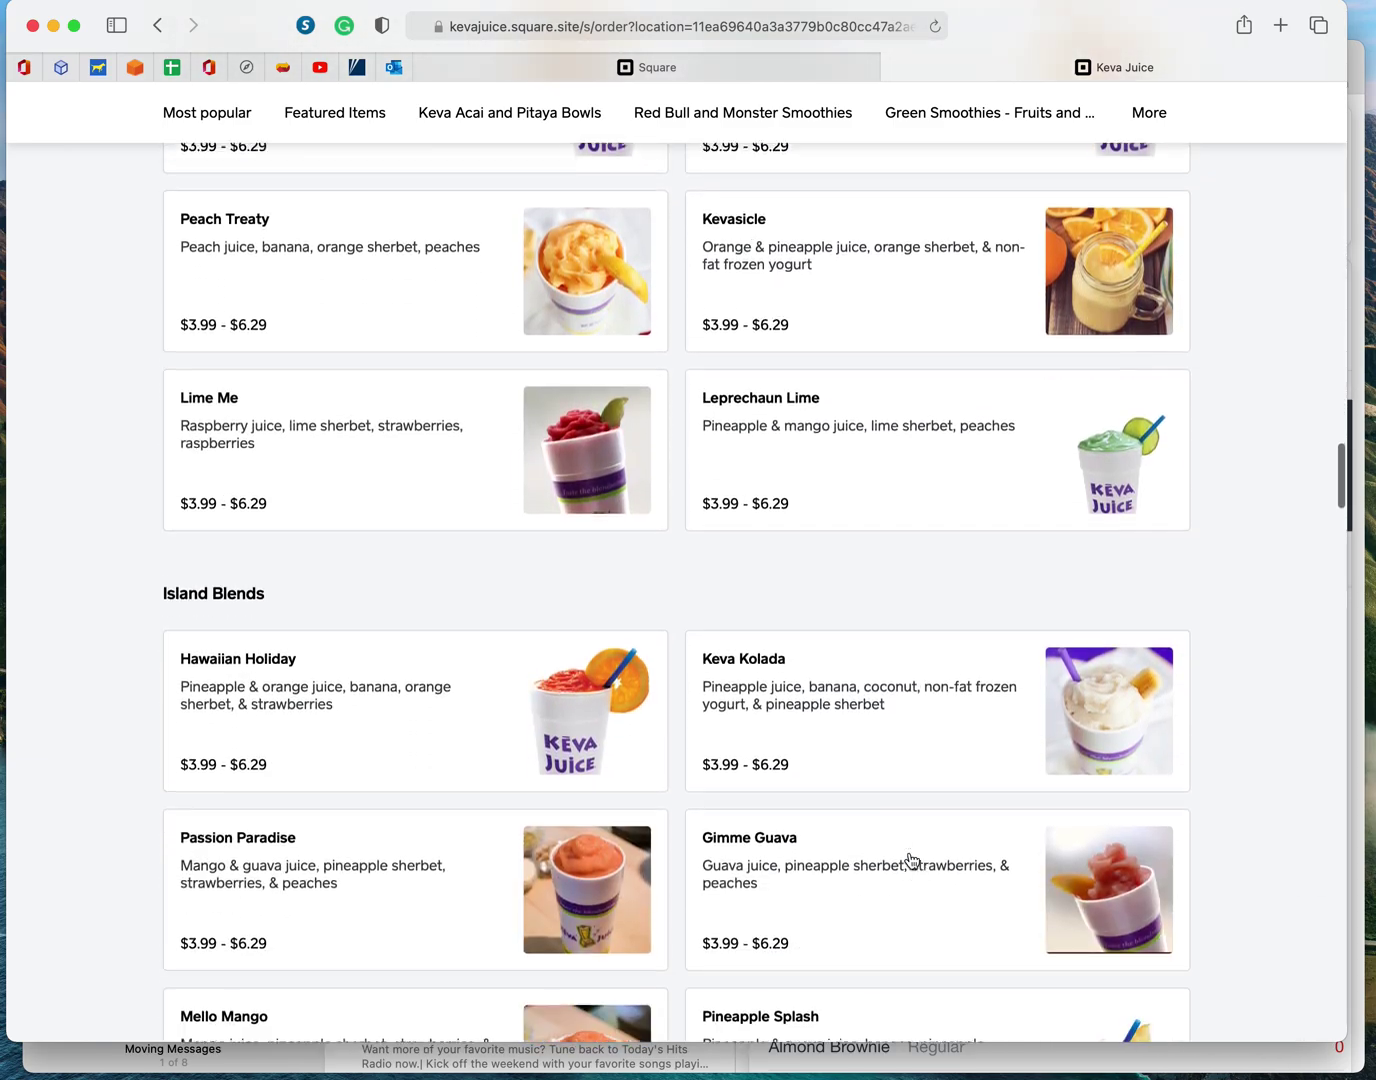
pyautogui.scroll(-10, 911, 860)
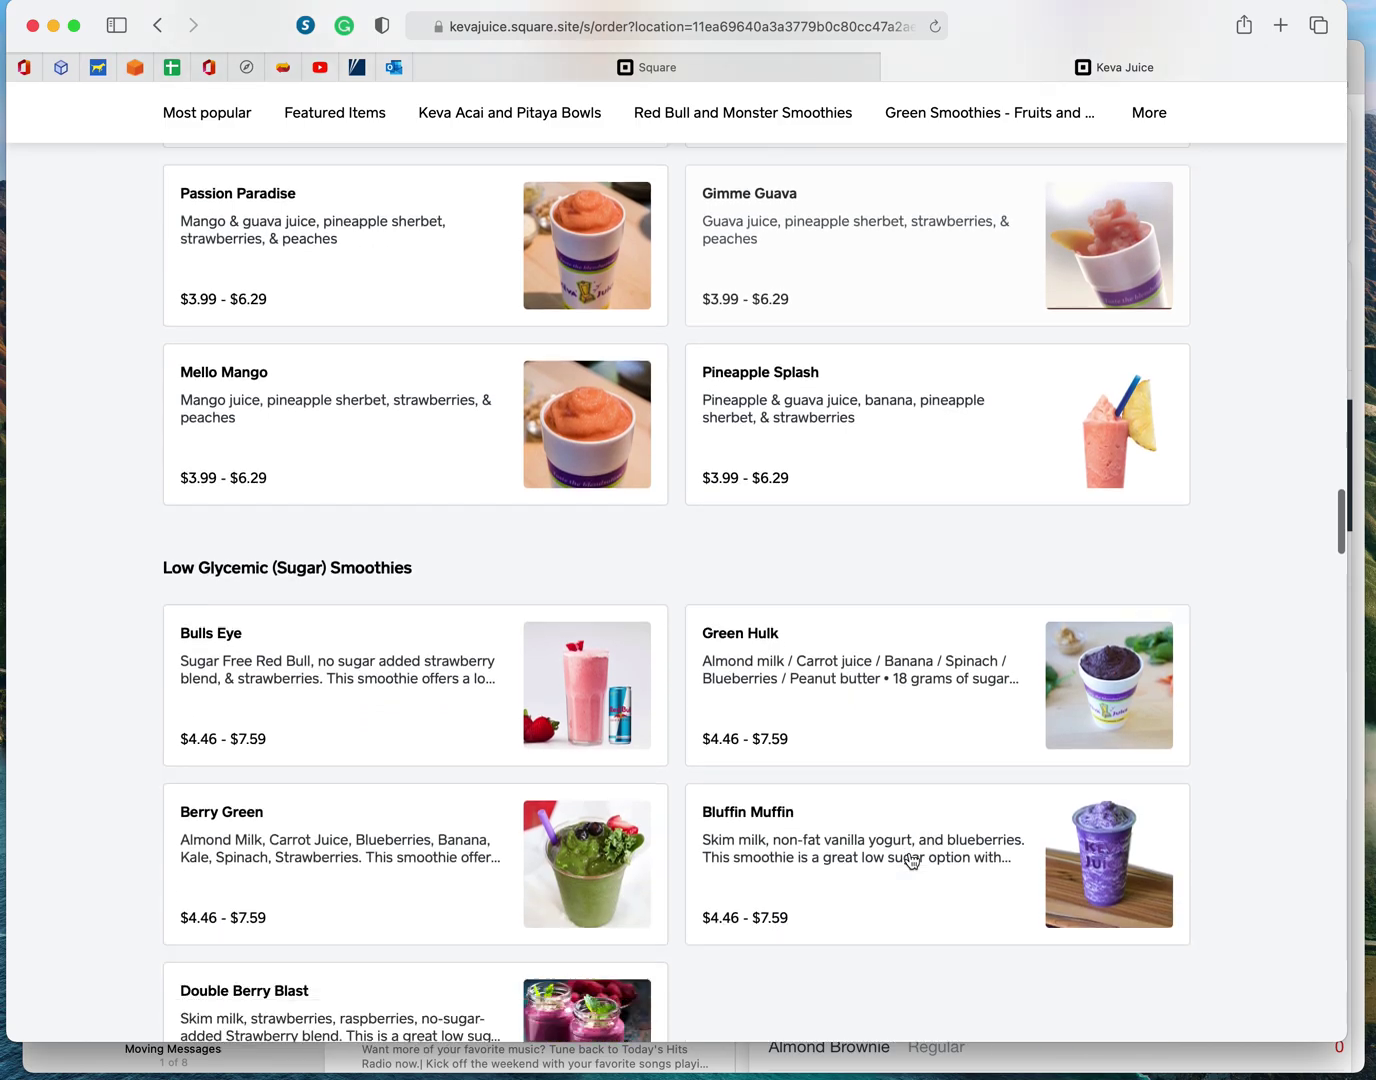
pyautogui.scroll(-20, 911, 860)
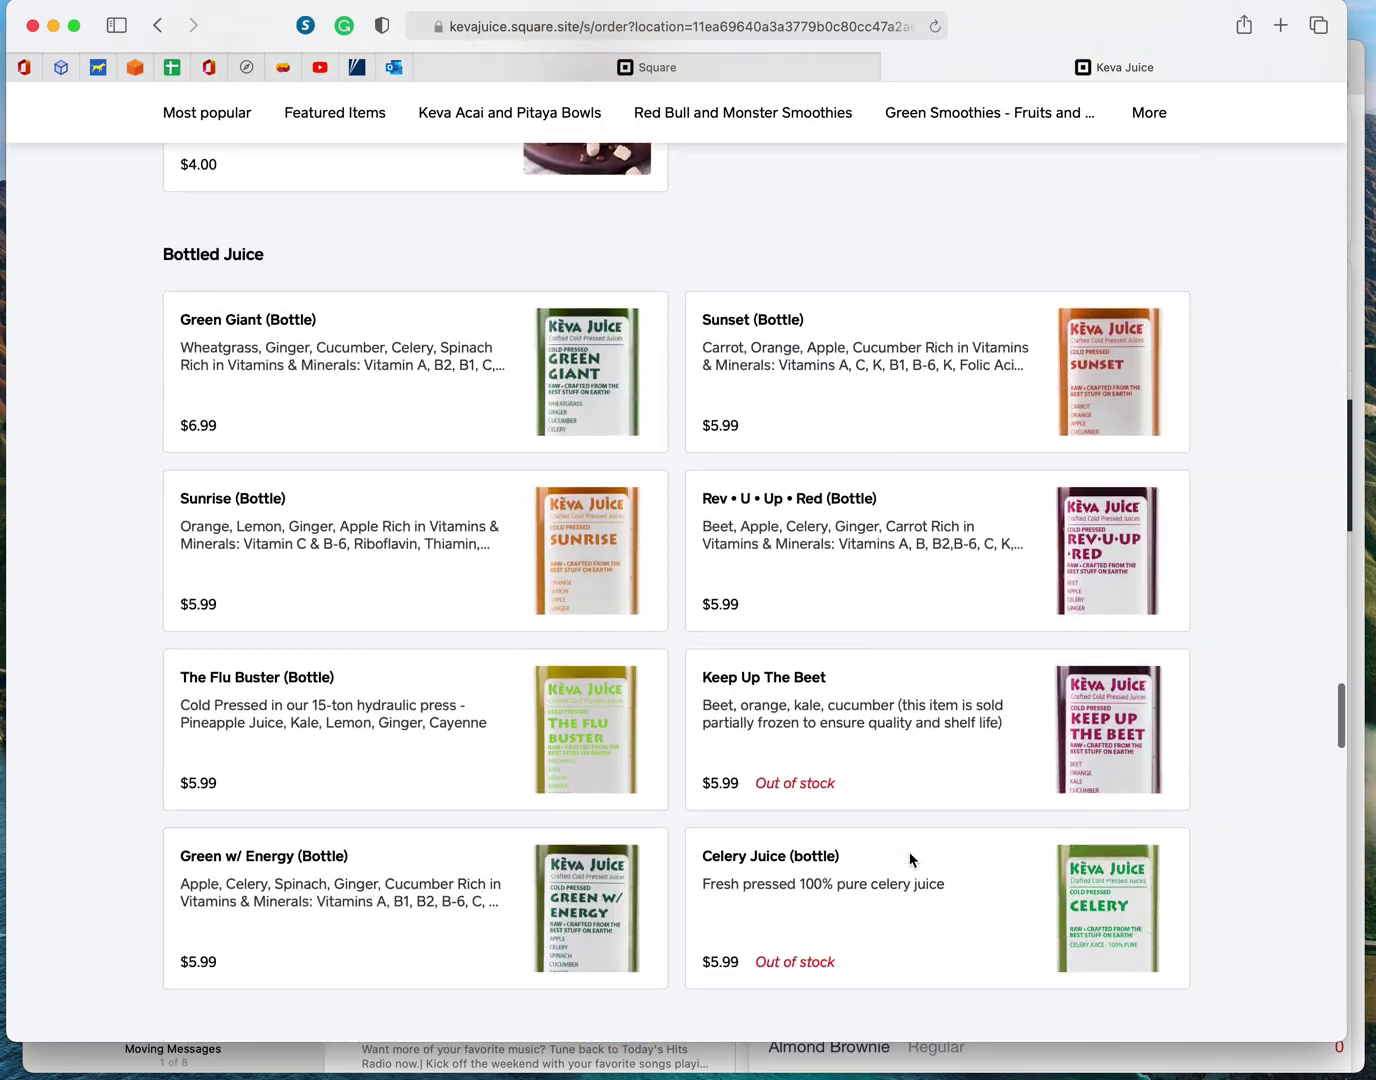
pyautogui.scroll(-10, 911, 861)
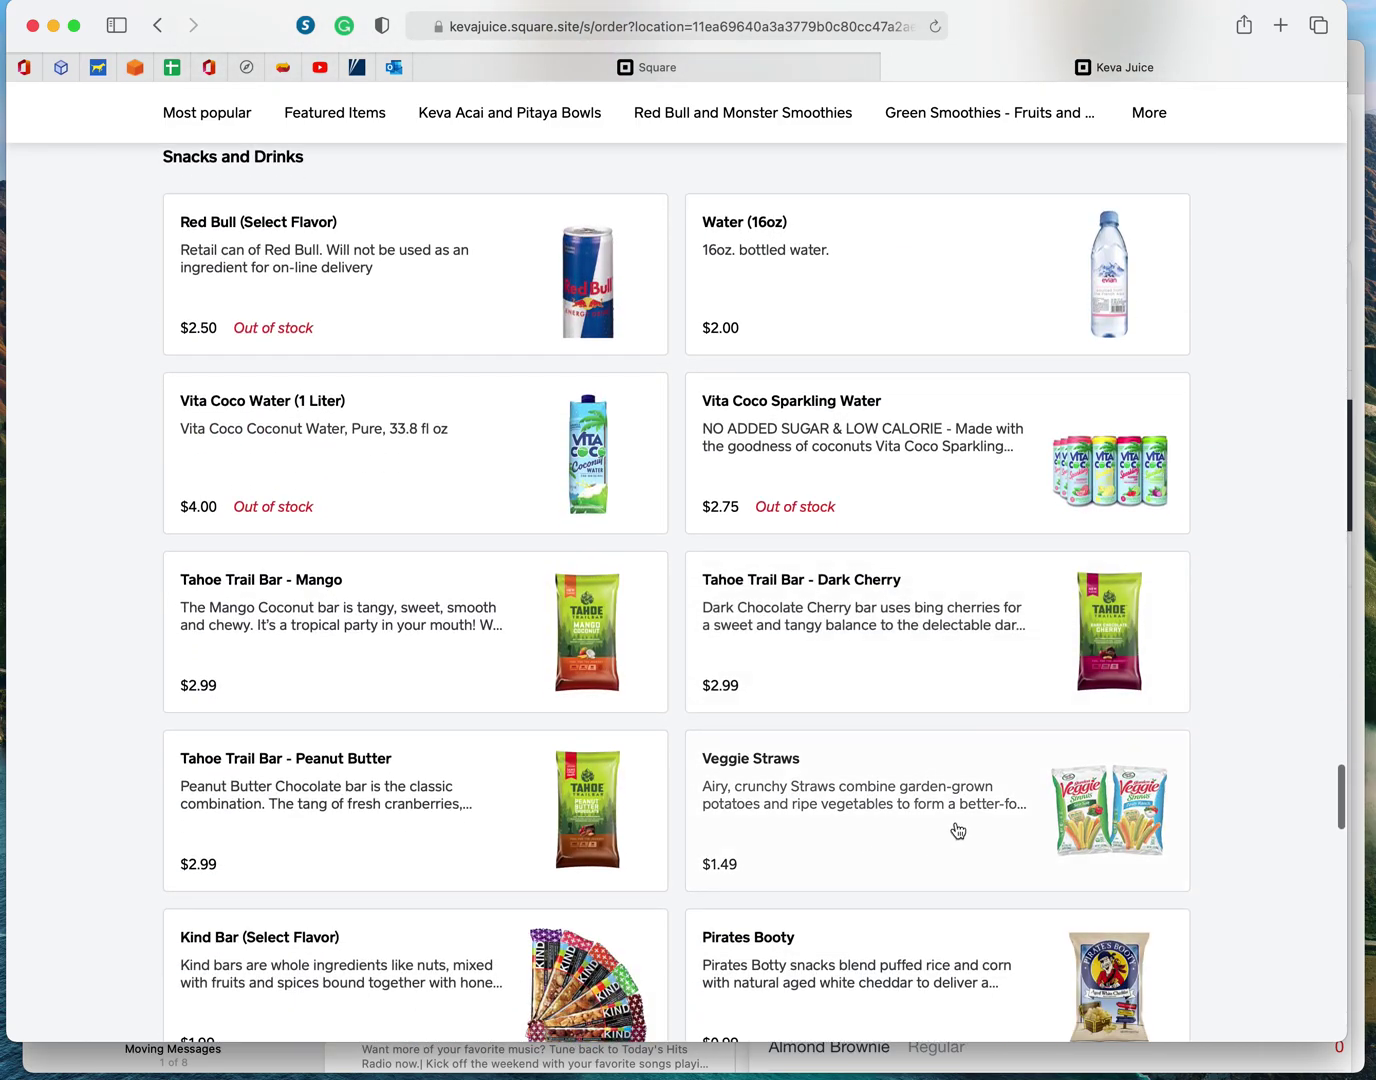
# Step: Check the Red Bull Tropical flavour, which shows as out of stock
pyautogui.click(545, 300)
pyautogui.click(809, 770)
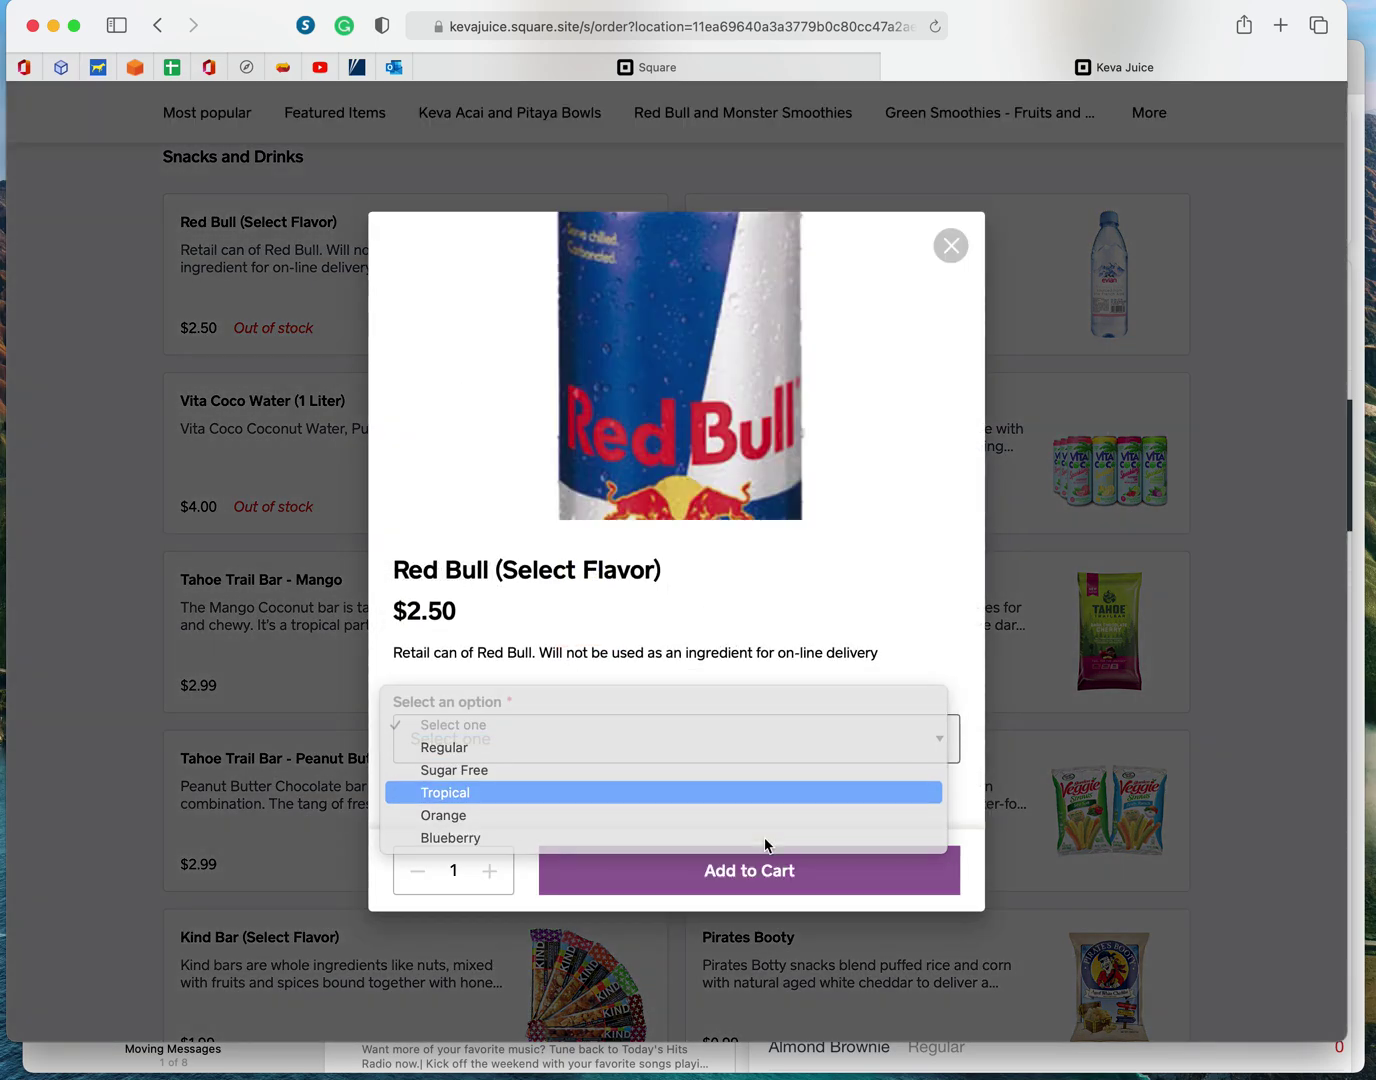
pyautogui.click(506, 796)
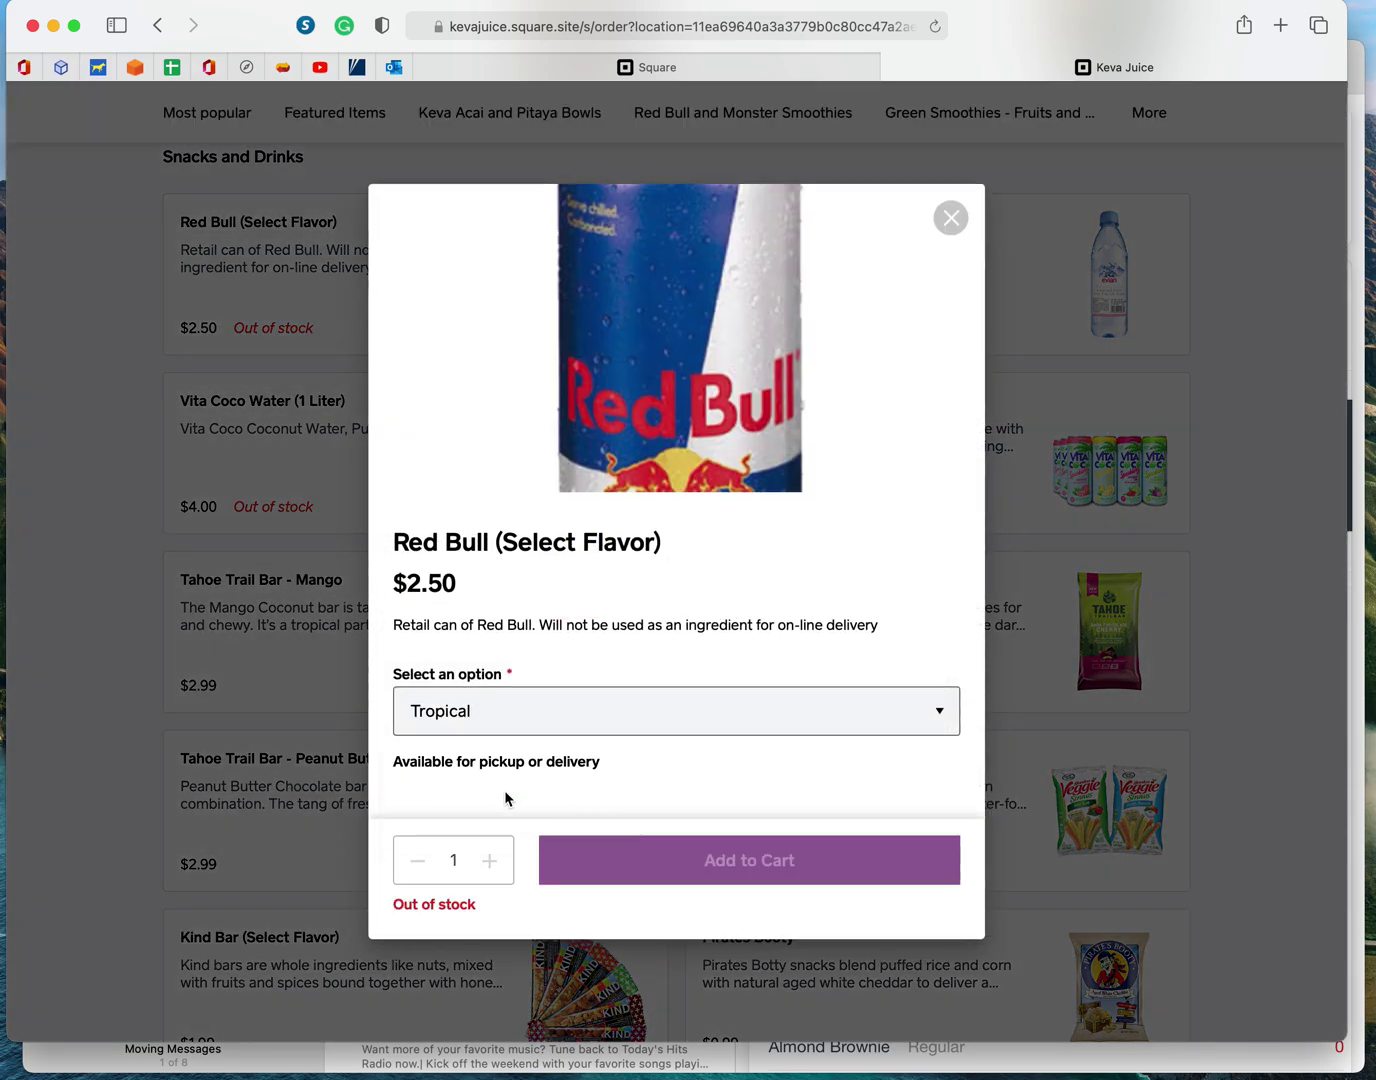
pyautogui.click(962, 222)
# Step: Select the Peanut Butter Dark Chocolate Kind Bar, raise the quantity to 3 ($5.97), then close it
pyautogui.scroll(-5, 915, 673)
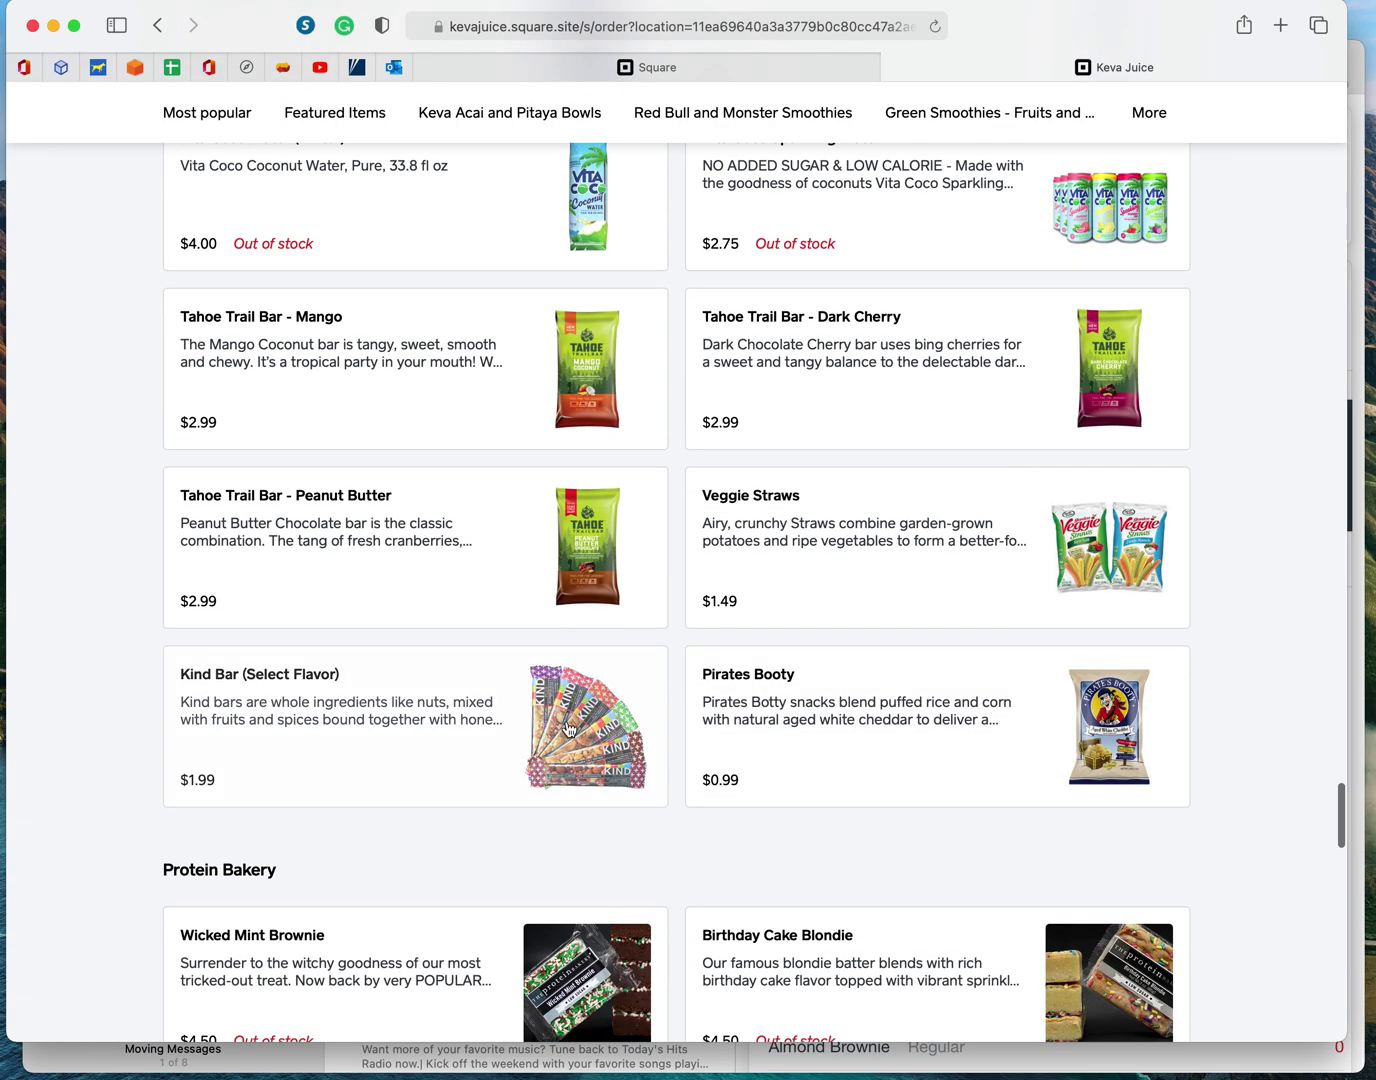
pyautogui.click(567, 729)
pyautogui.click(735, 746)
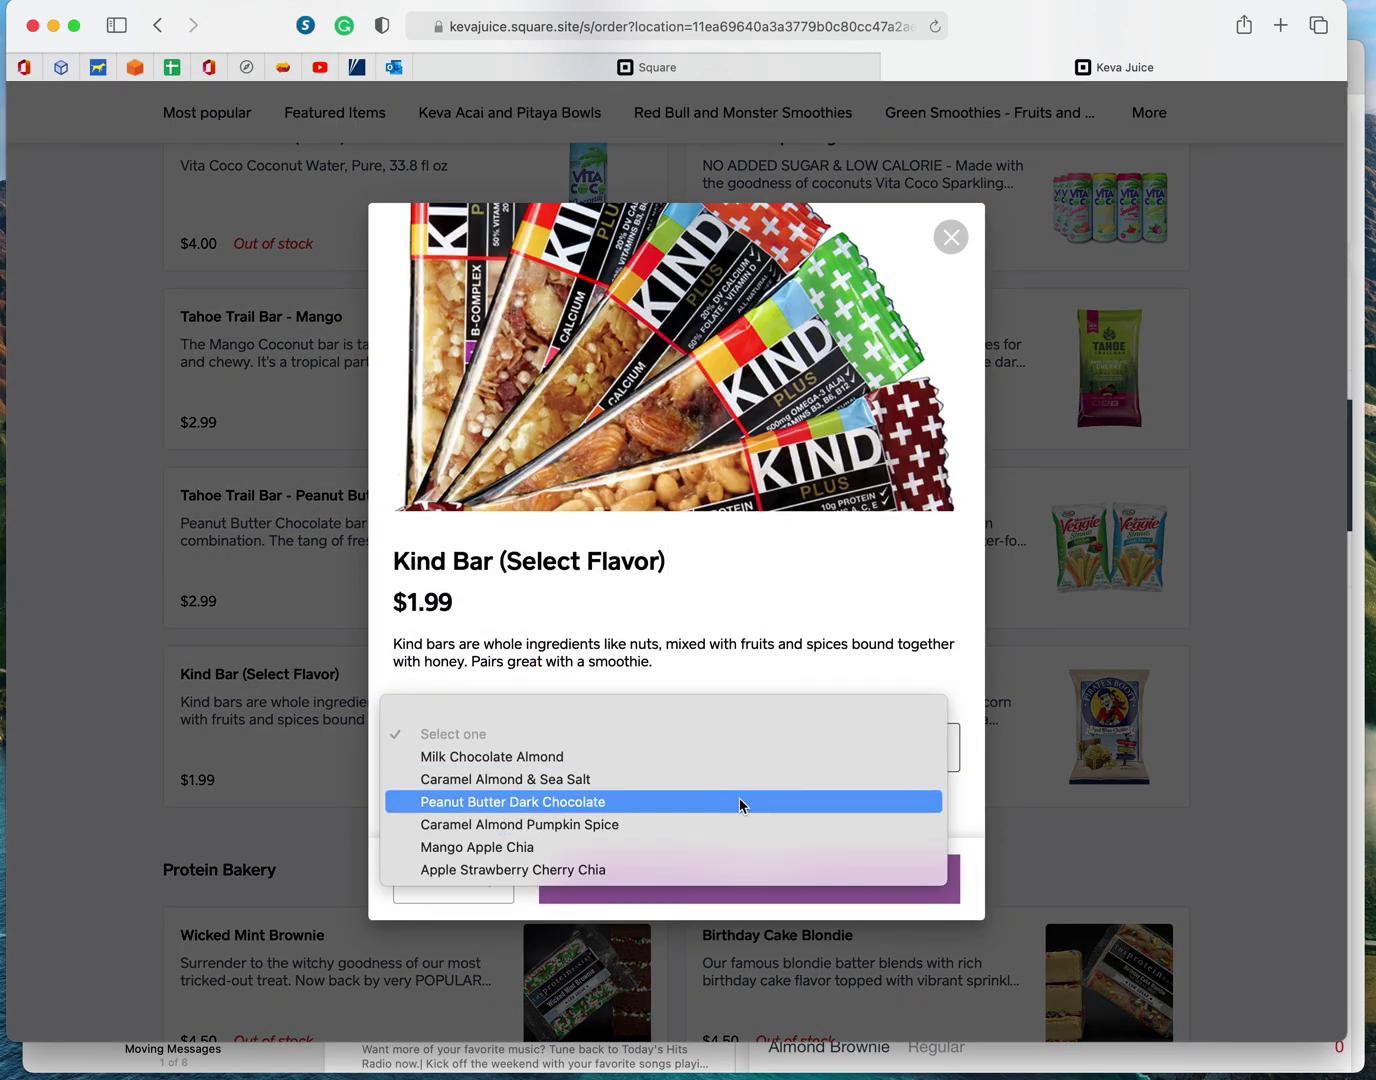
pyautogui.click(739, 803)
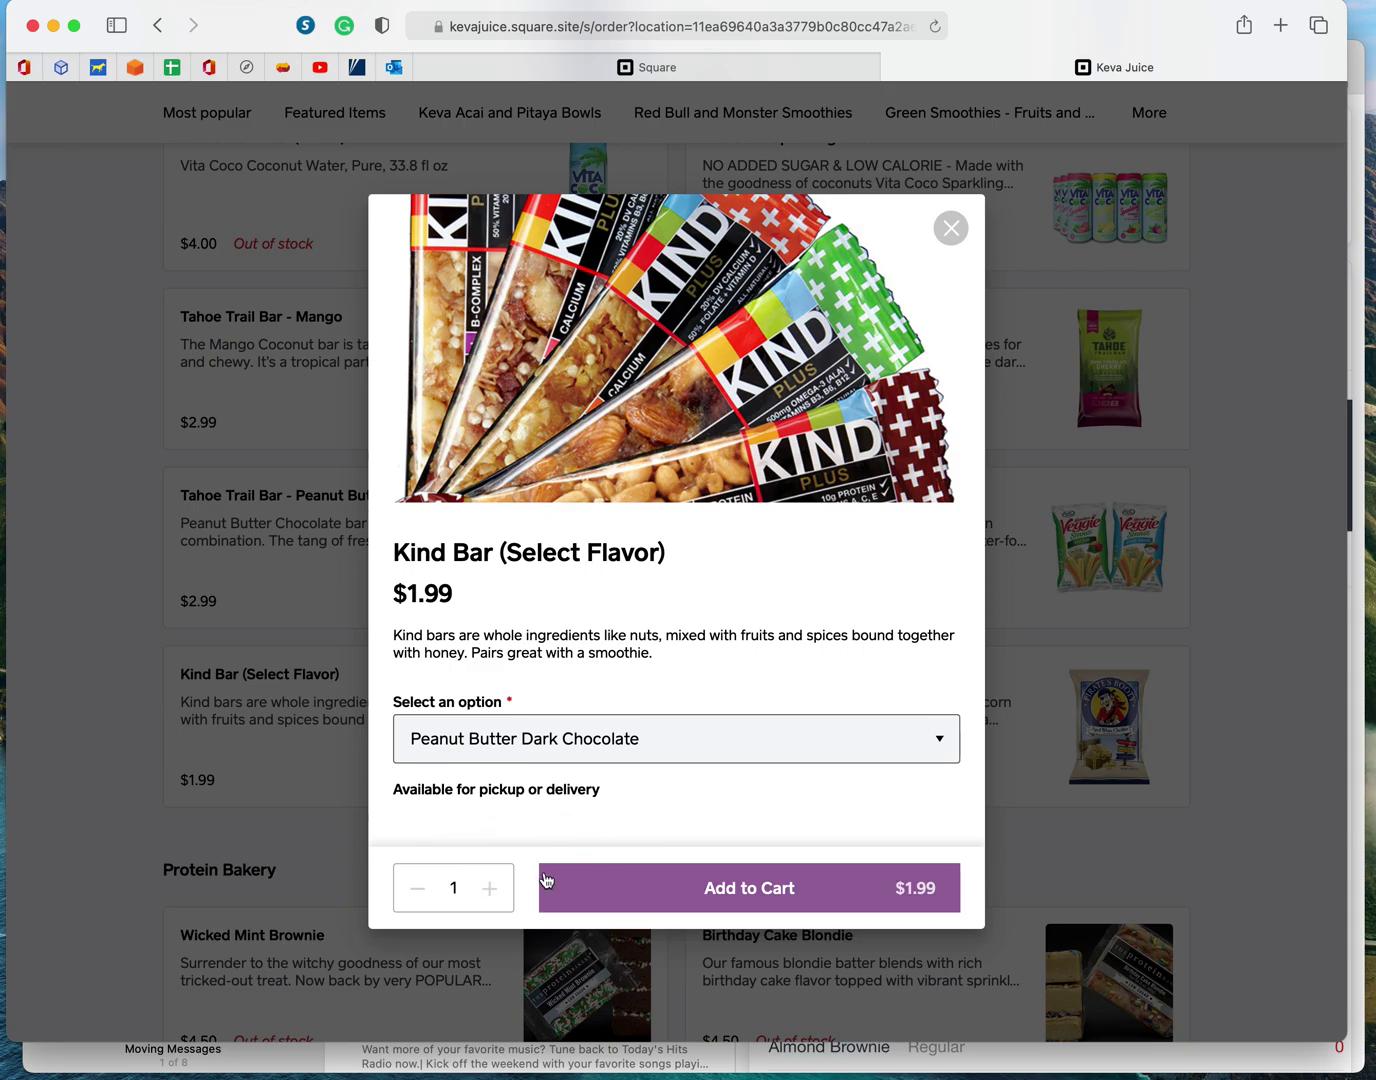
pyautogui.click(489, 889)
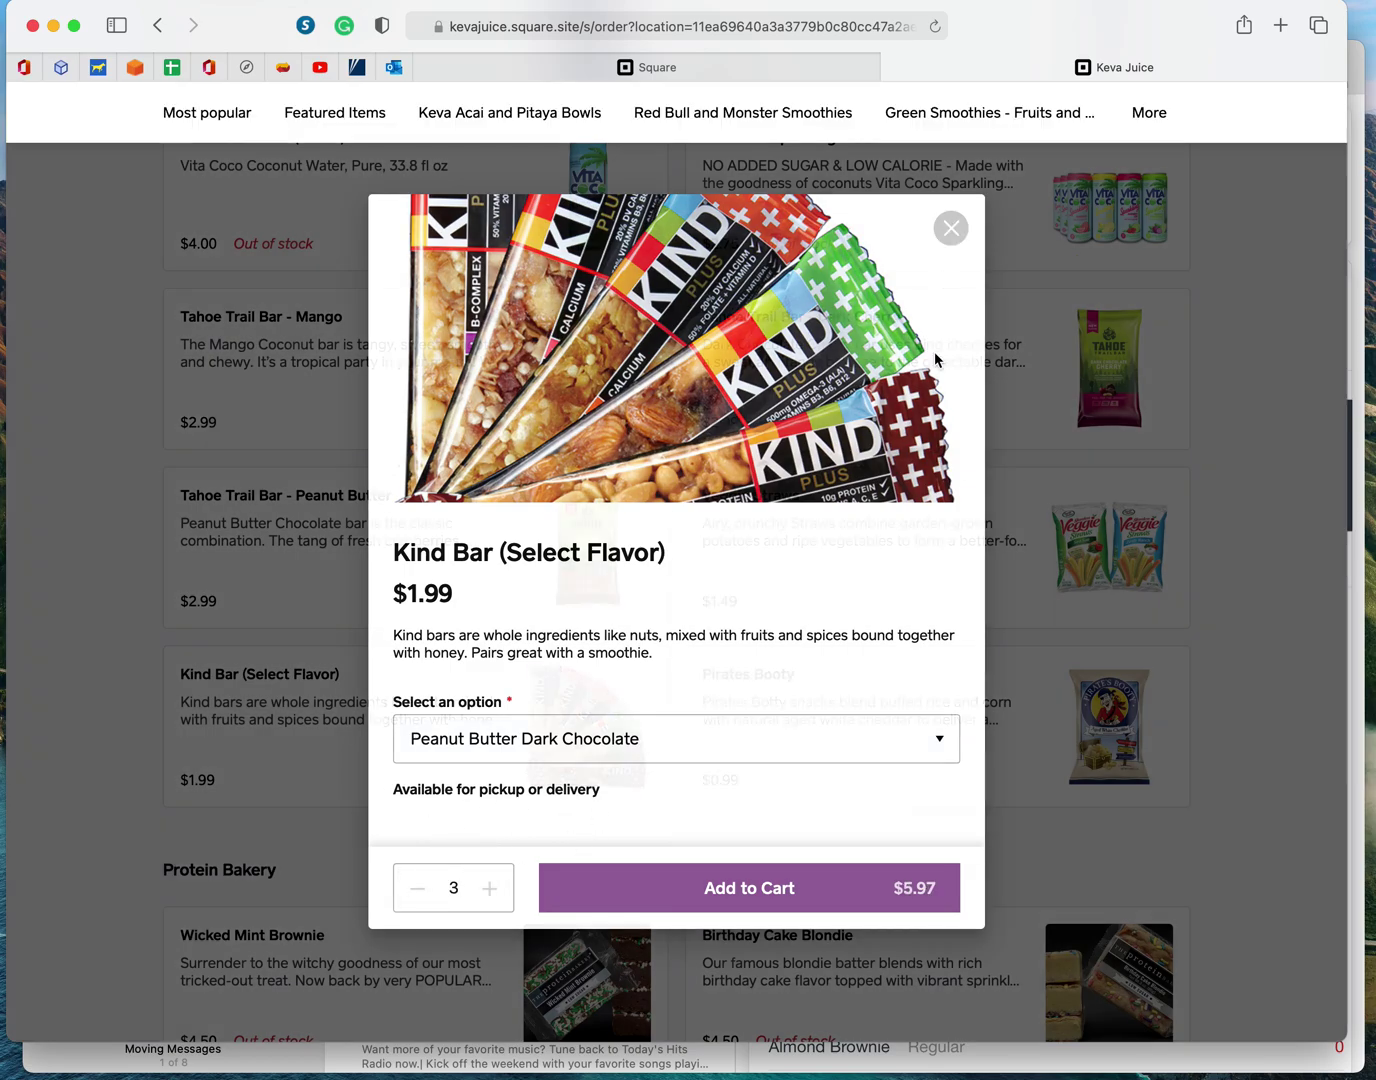
pyautogui.click(931, 237)
pyautogui.scroll(-2, 927, 416)
pyautogui.scroll(3, 930, 420)
pyautogui.scroll(-10, 930, 426)
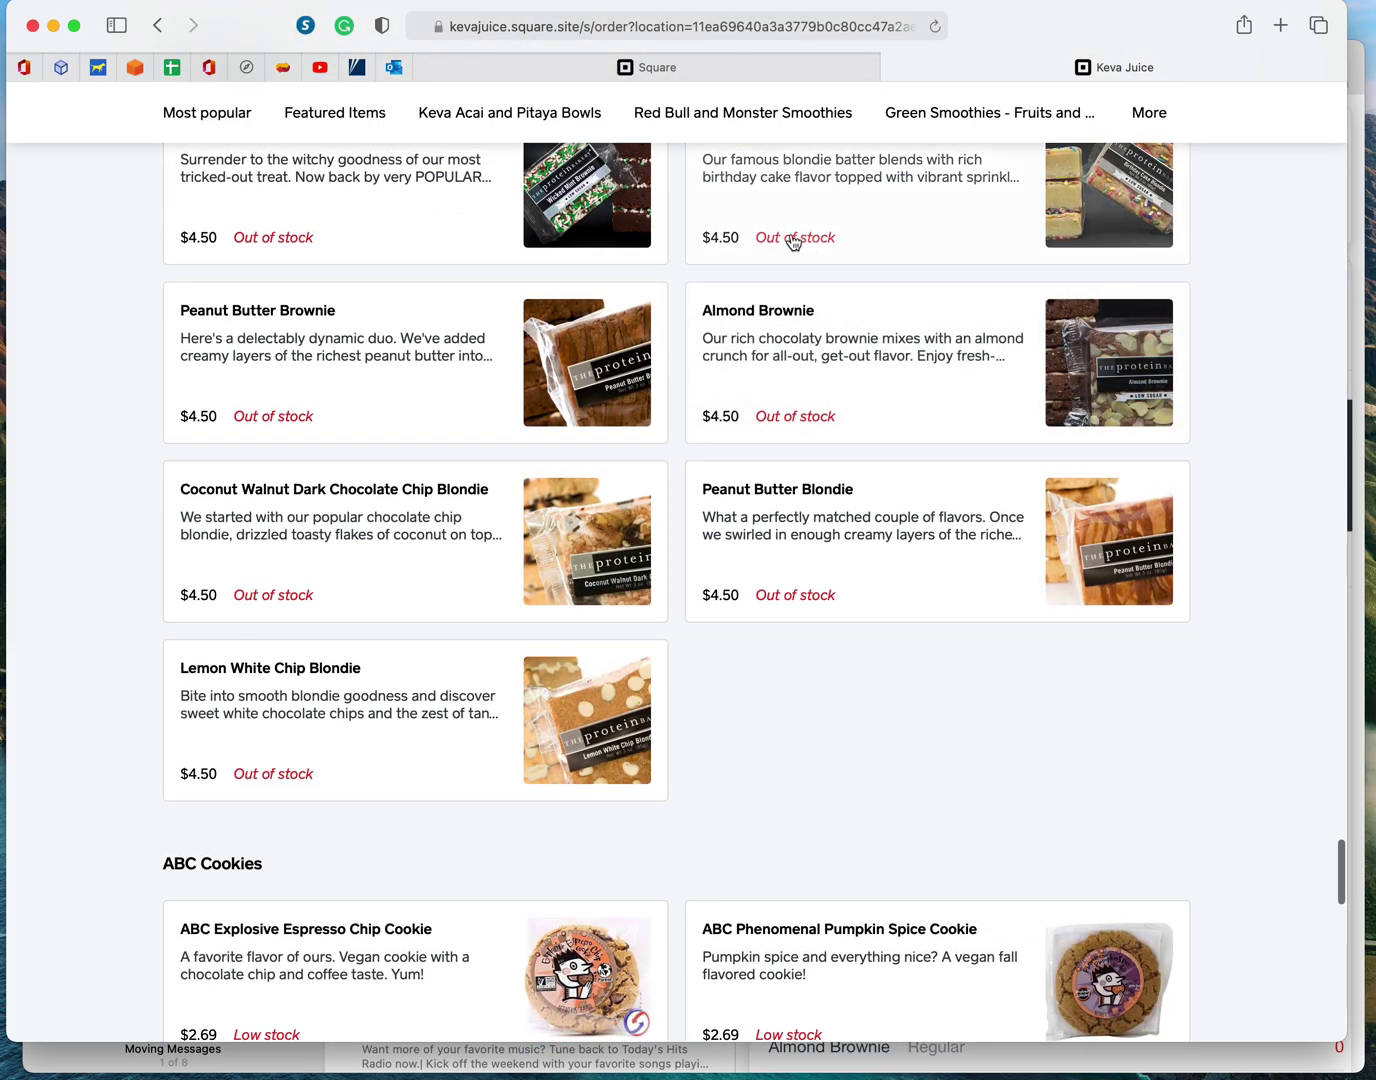
# Step: Review the out-of-stock Protein Bakery brownies and low-stock ABC Cookies
pyautogui.scroll(1, 833, 300)
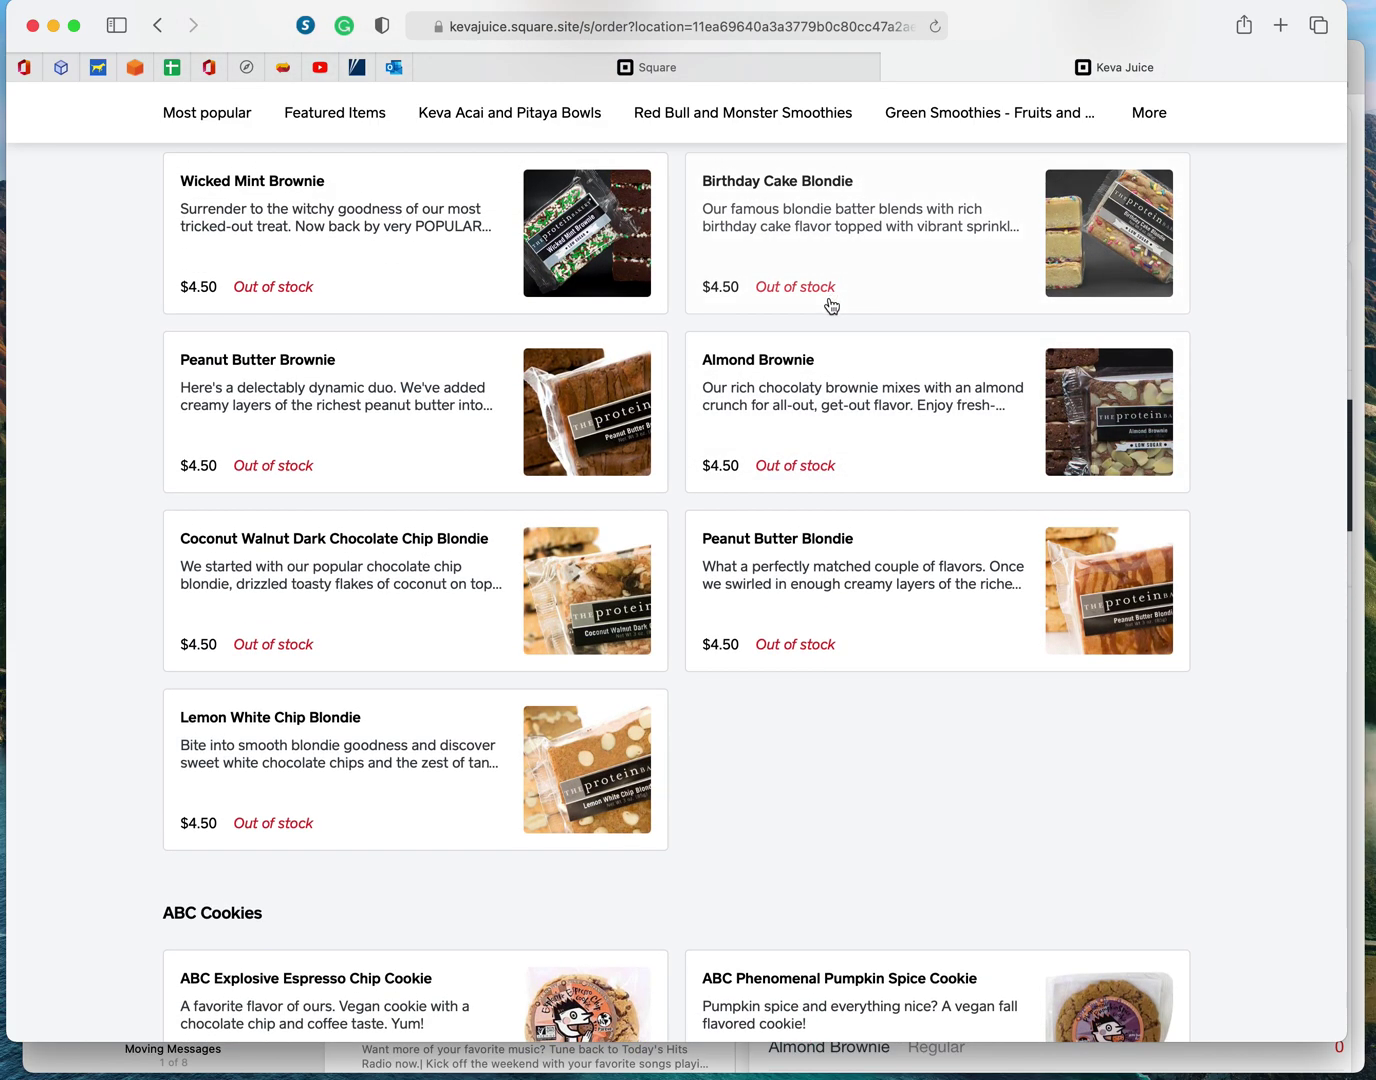
pyautogui.scroll(1, 868, 358)
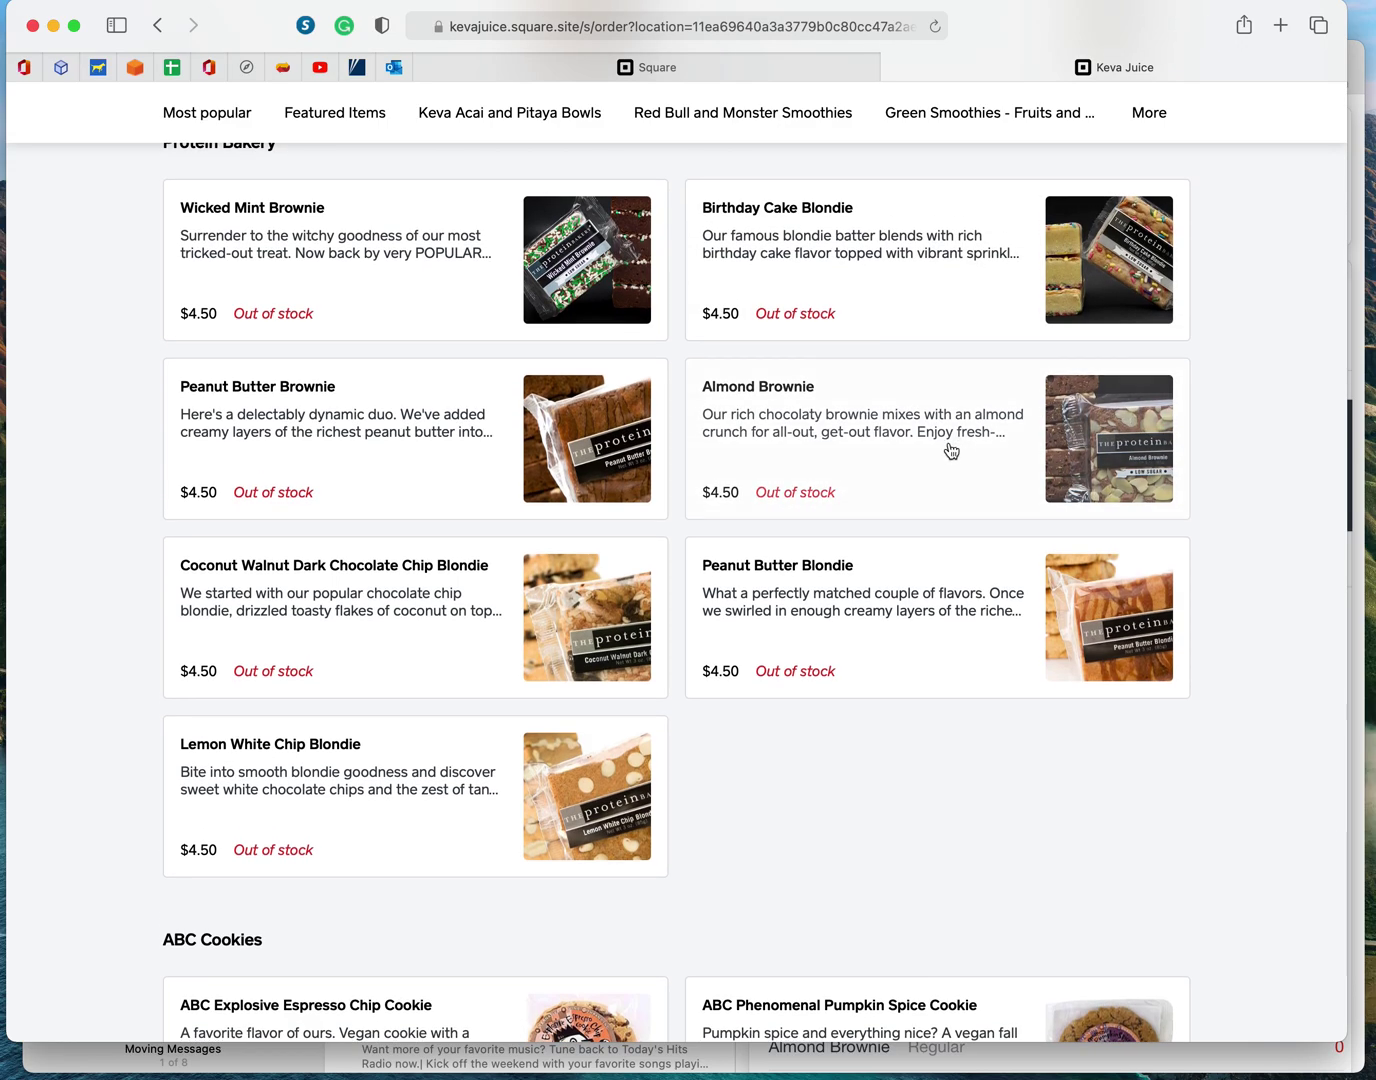
pyautogui.scroll(1, 885, 432)
pyautogui.scroll(-10, 885, 432)
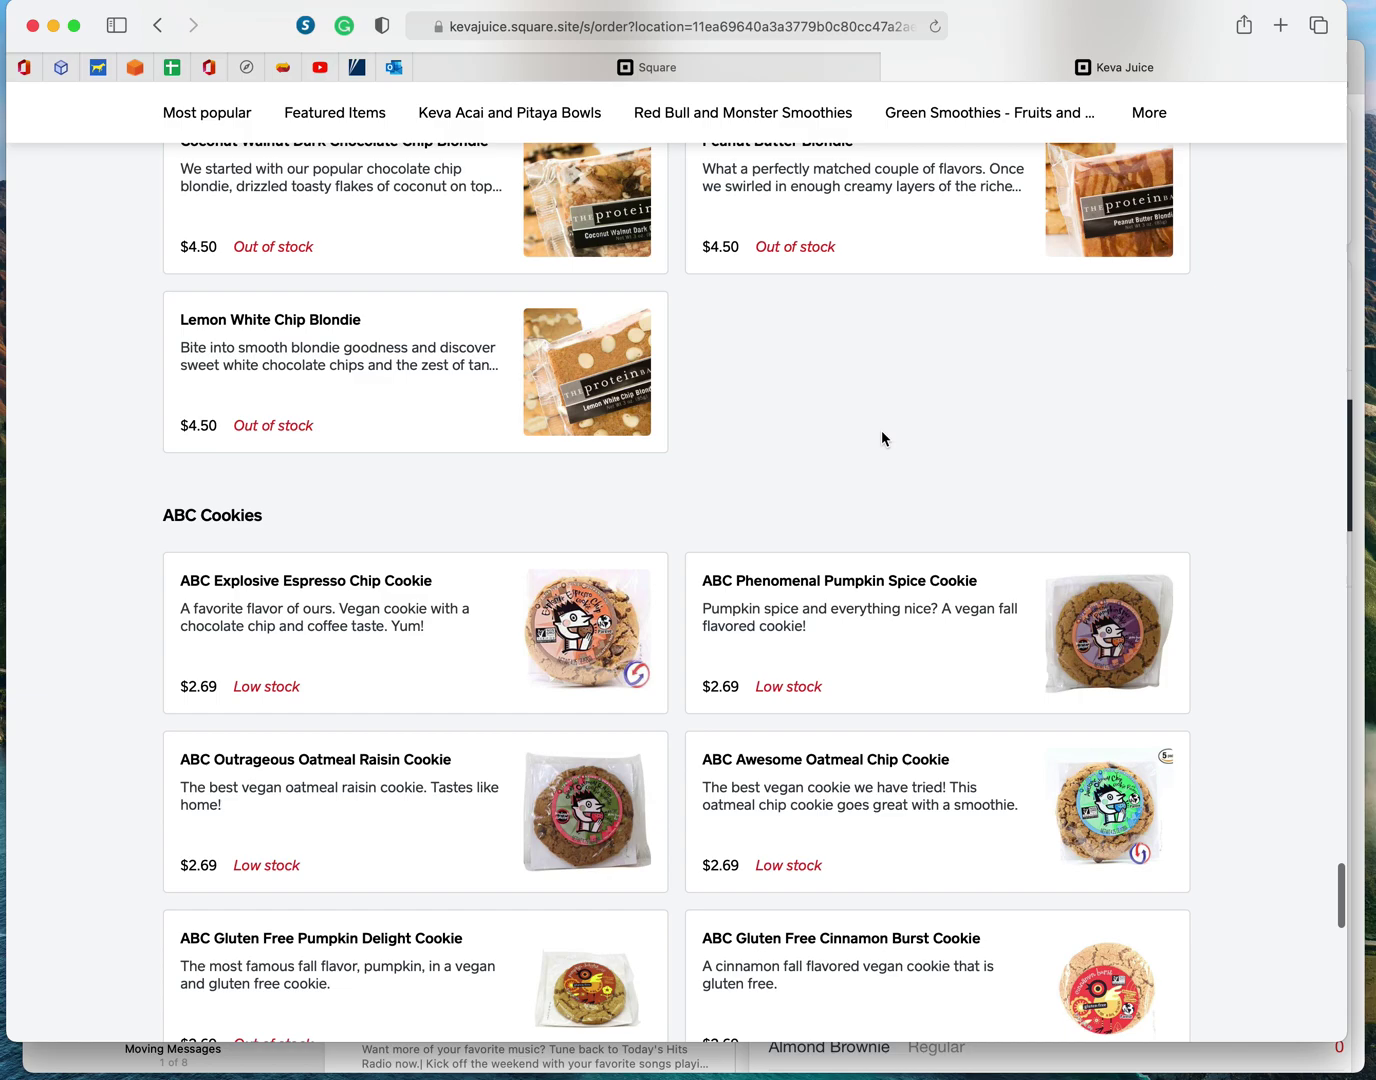
pyautogui.scroll(-6, 884, 437)
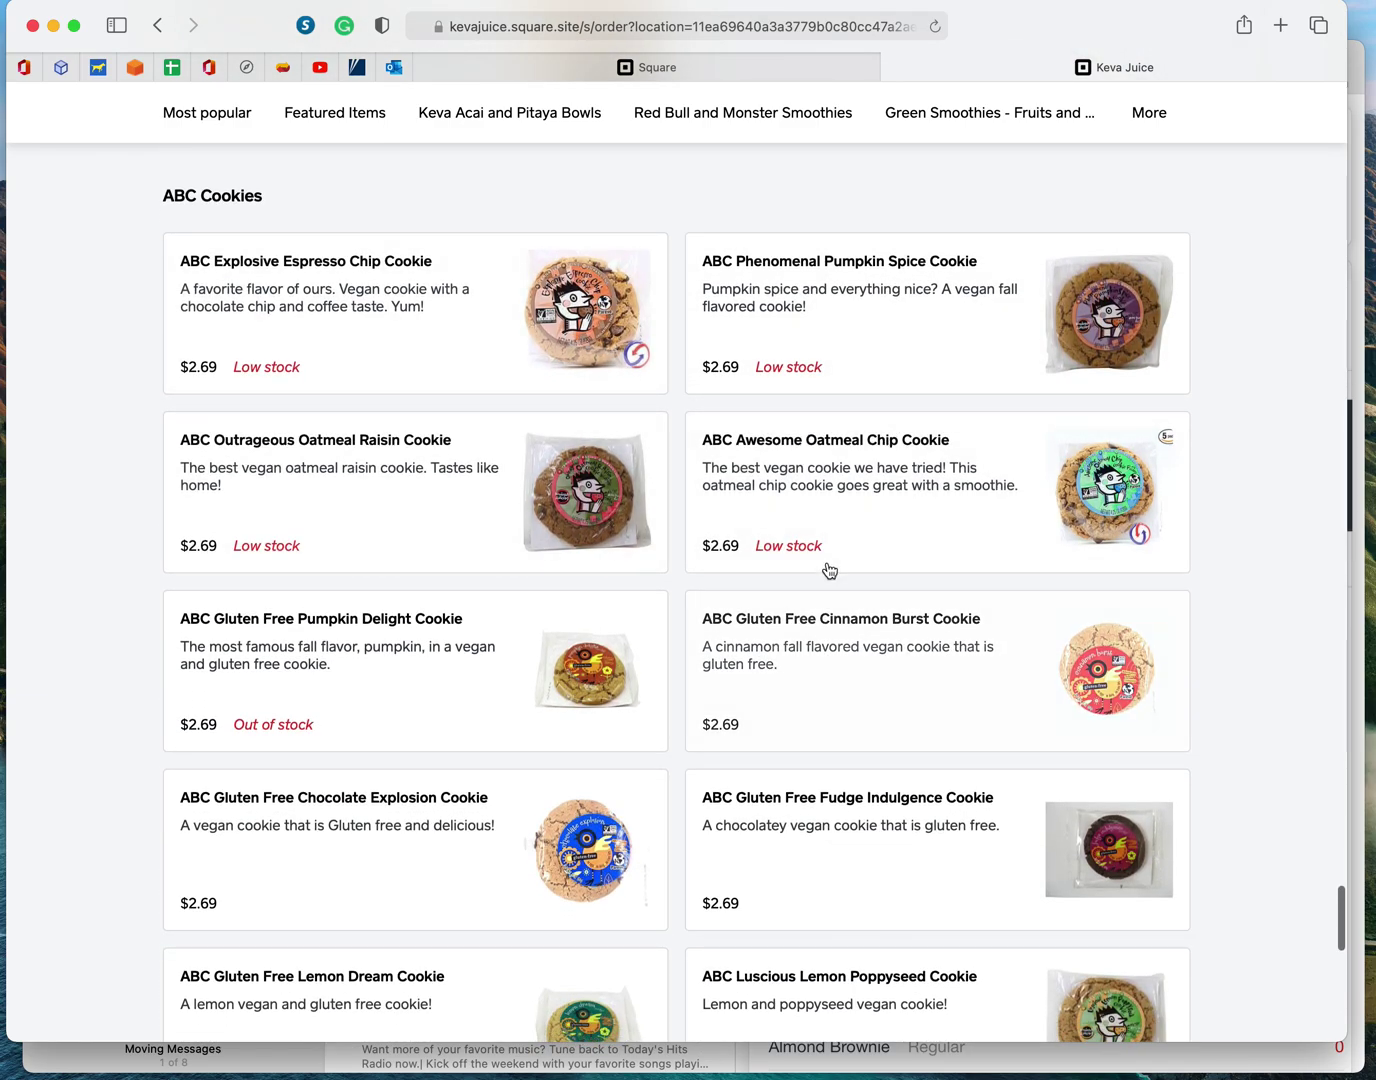
pyautogui.scroll(10, 829, 566)
pyautogui.scroll(5, 792, 182)
# Step: Sign in to the business's Square account using the saved login
pyautogui.click(753, 78)
pyautogui.click(1186, 168)
pyautogui.click(681, 585)
pyautogui.click(714, 630)
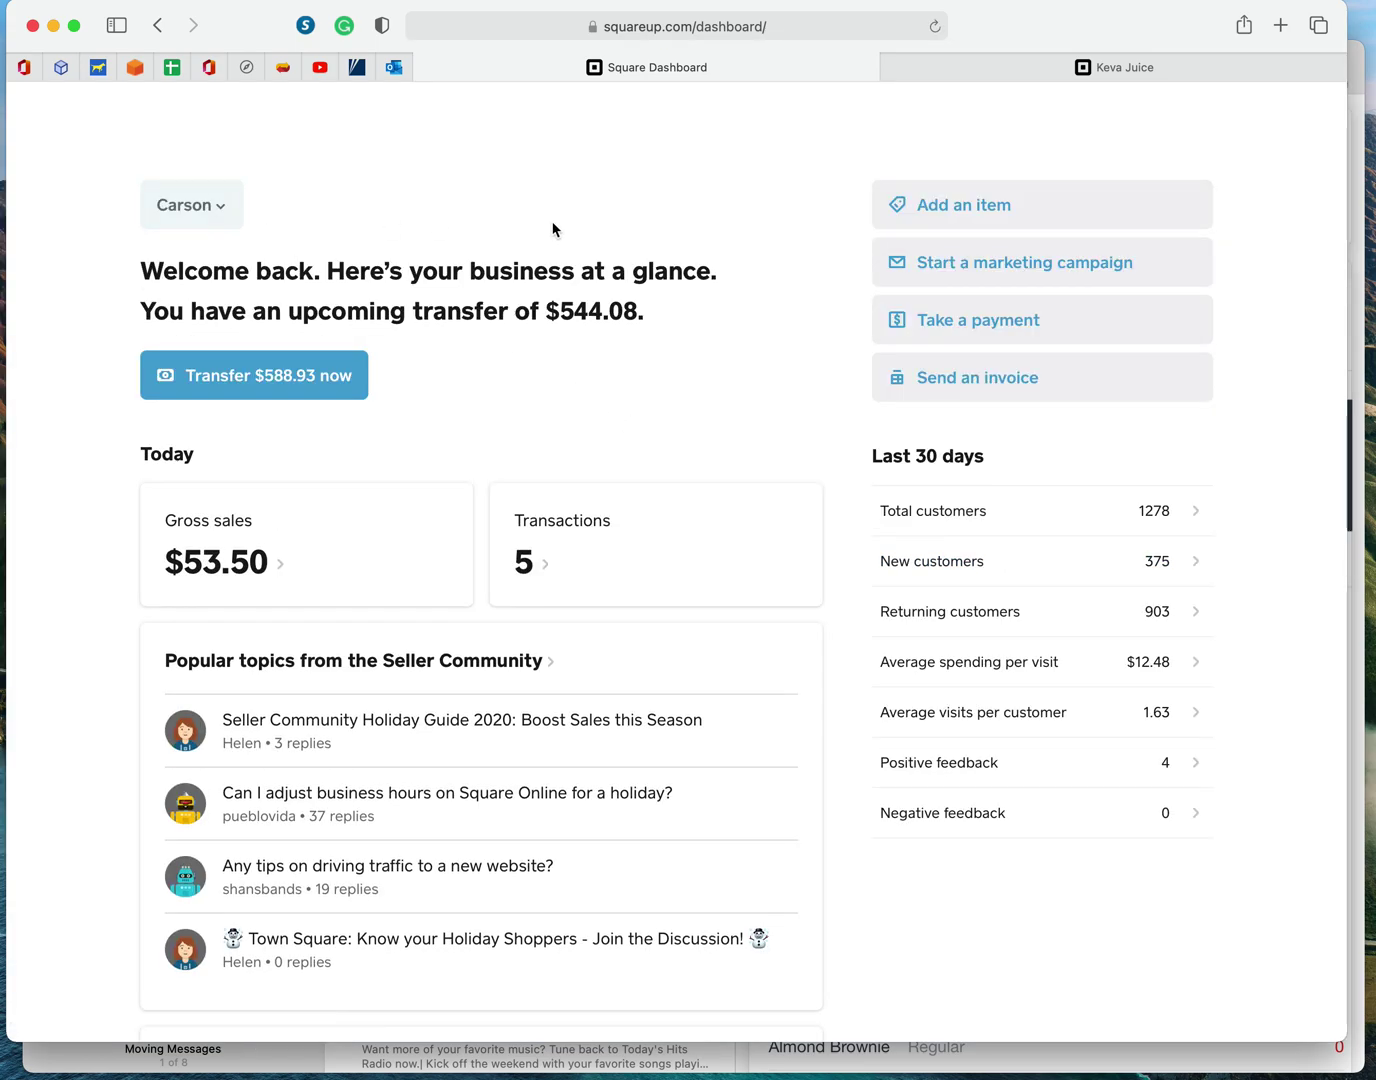
# Step: Open the Items section's Item Library from the Square Dashboard sidebar
pyautogui.click(43, 110)
pyautogui.click(44, 110)
pyautogui.click(173, 320)
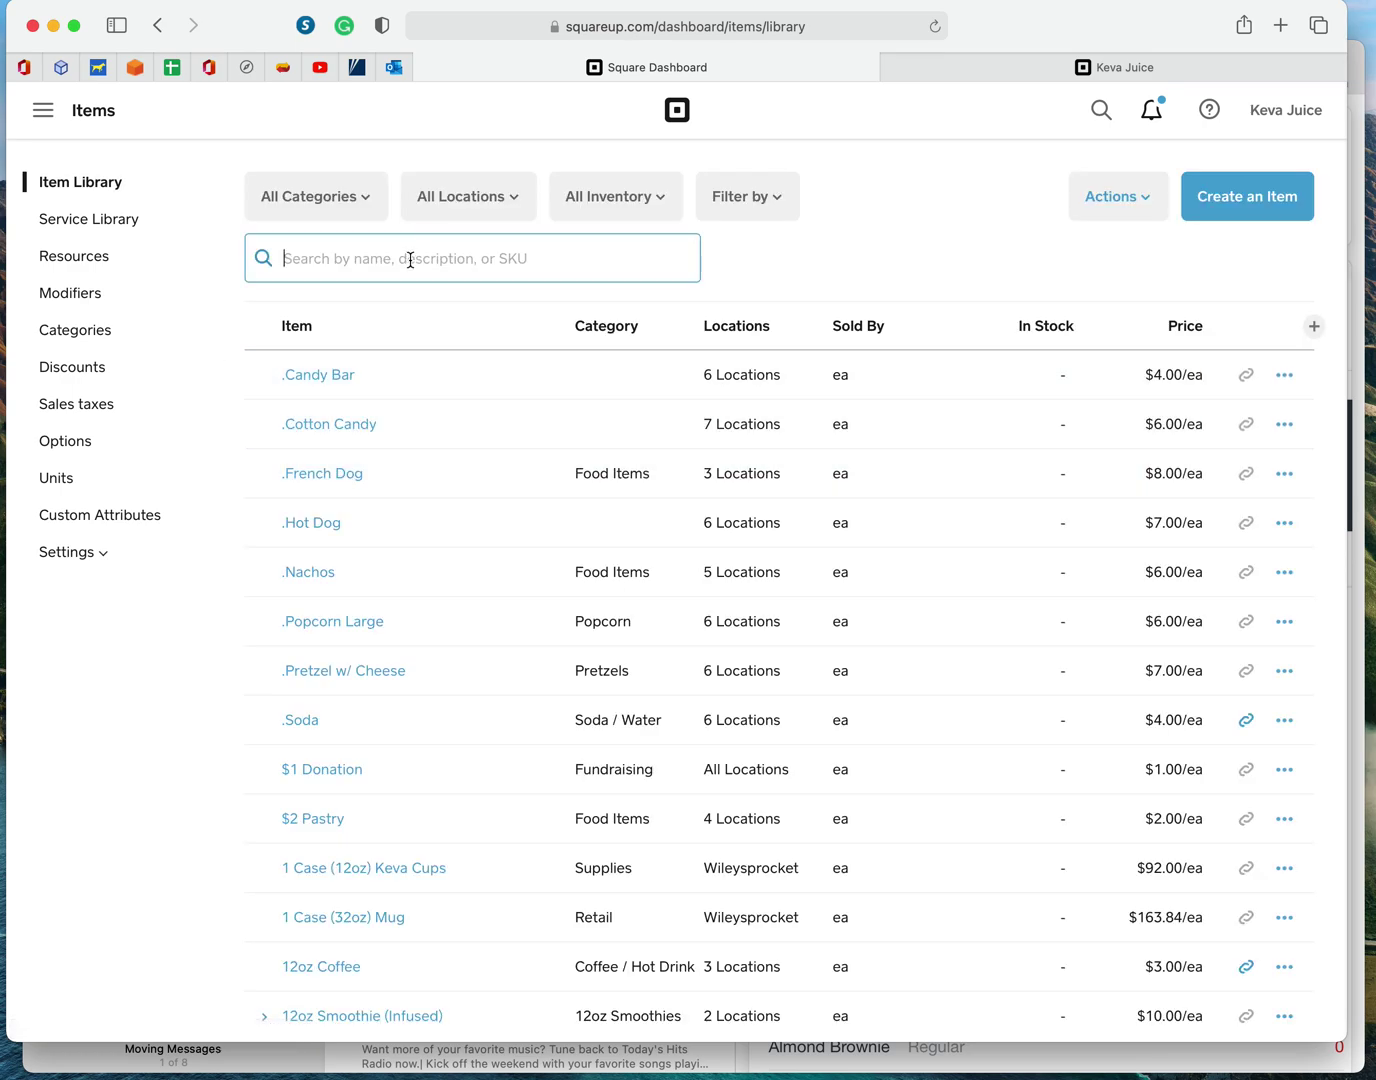
# Step: Filter the Item Library to Low Stock Alert items and browse the list
pyautogui.click(632, 206)
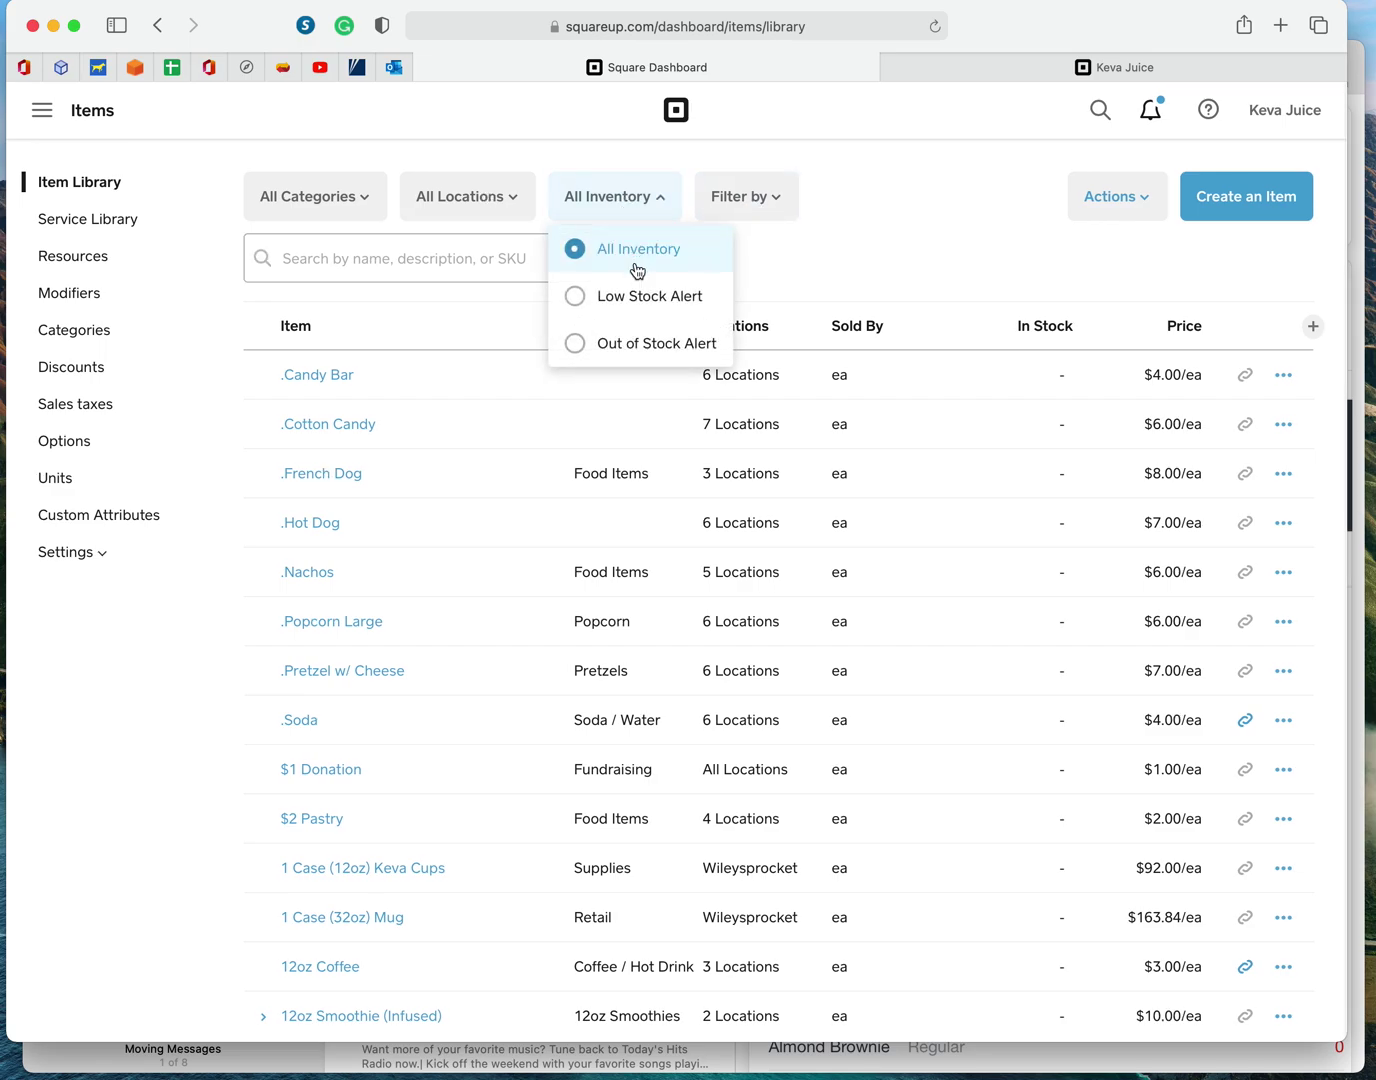
pyautogui.click(619, 300)
pyautogui.scroll(-2, 700, 600)
pyautogui.scroll(-15, 737, 667)
pyautogui.scroll(-3, 739, 653)
pyautogui.scroll(20, 738, 599)
pyautogui.scroll(1, 738, 556)
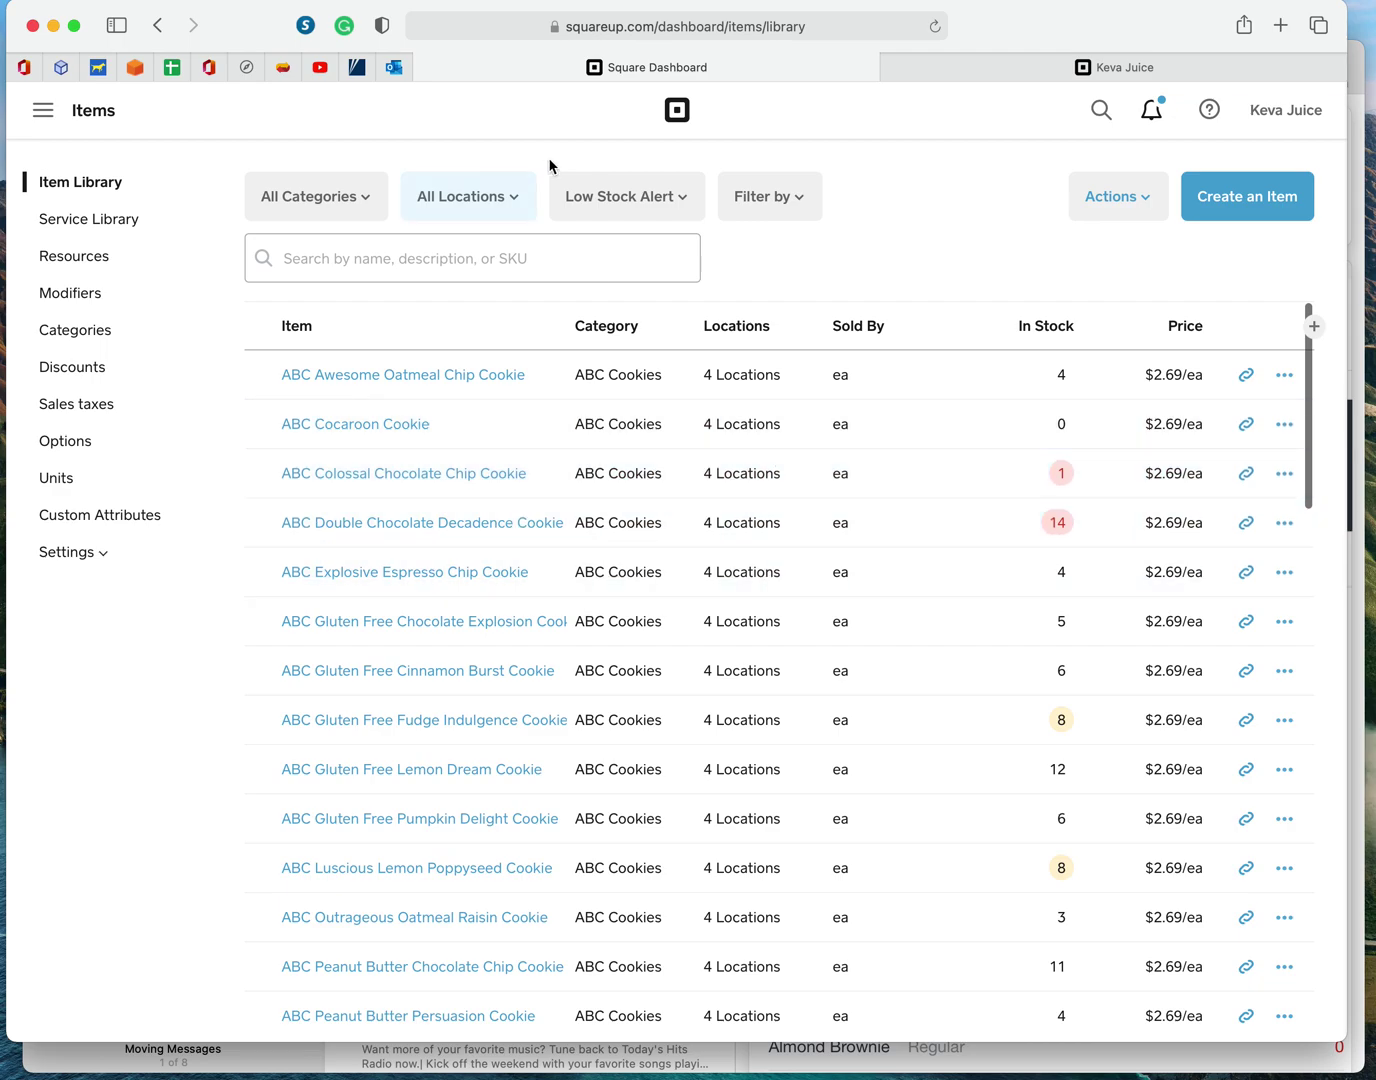
# Step: Check Out of Stock Alert items, reset to All Inventory, and open Kind Bar's Milk Chocolate Almond variation
pyautogui.click(625, 198)
pyautogui.click(660, 344)
pyautogui.scroll(-10, 806, 472)
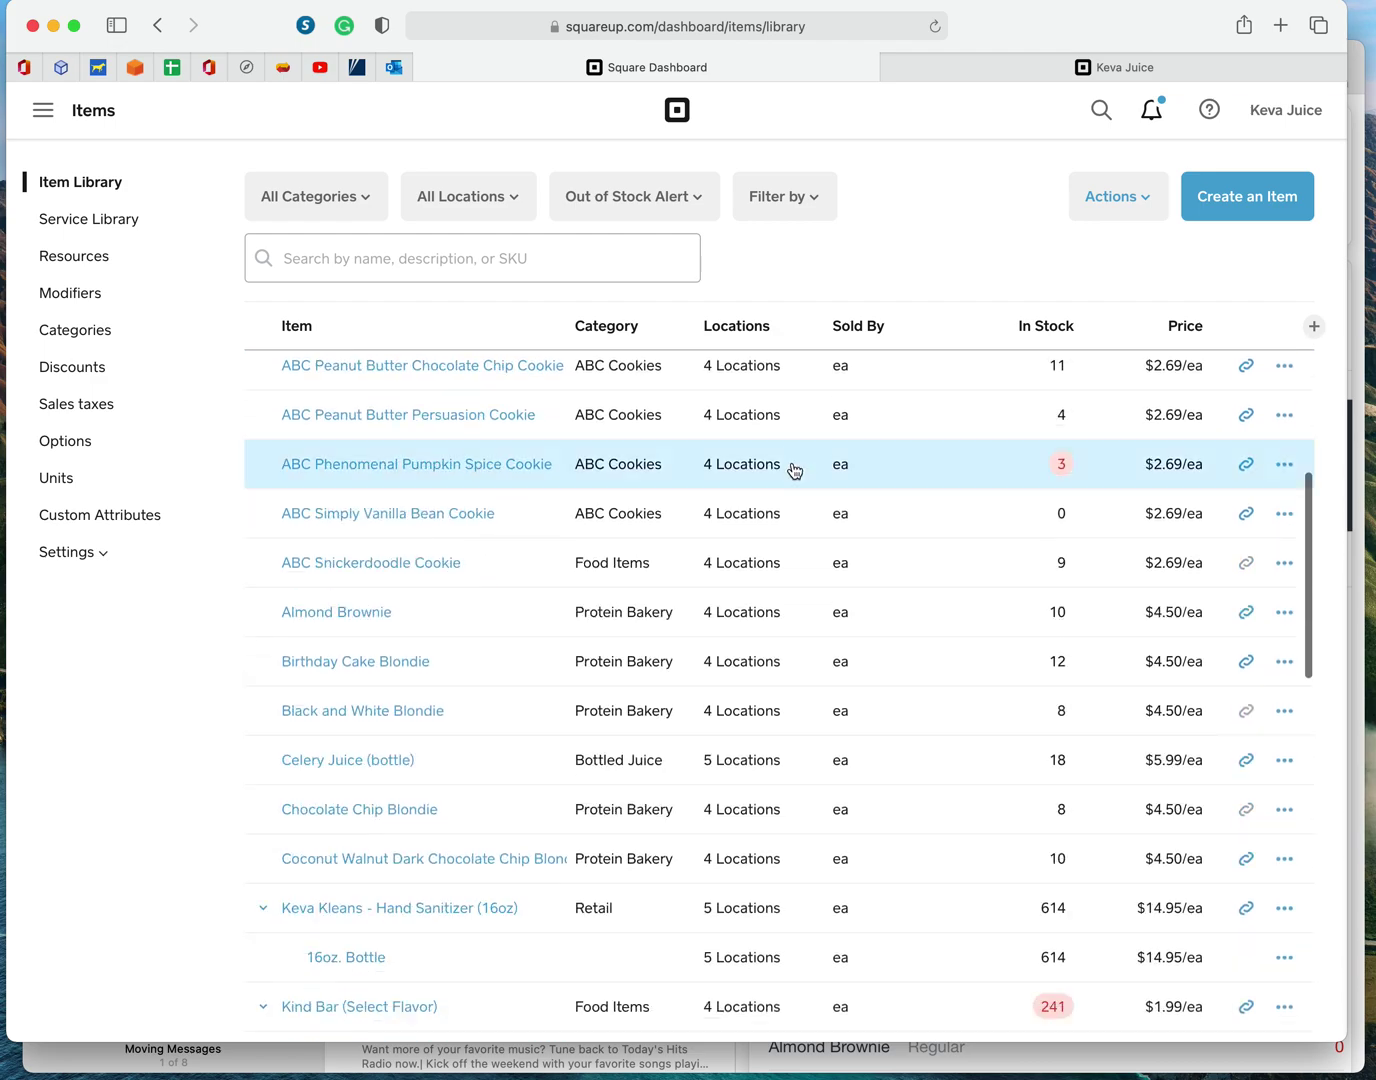
pyautogui.click(665, 207)
pyautogui.click(660, 244)
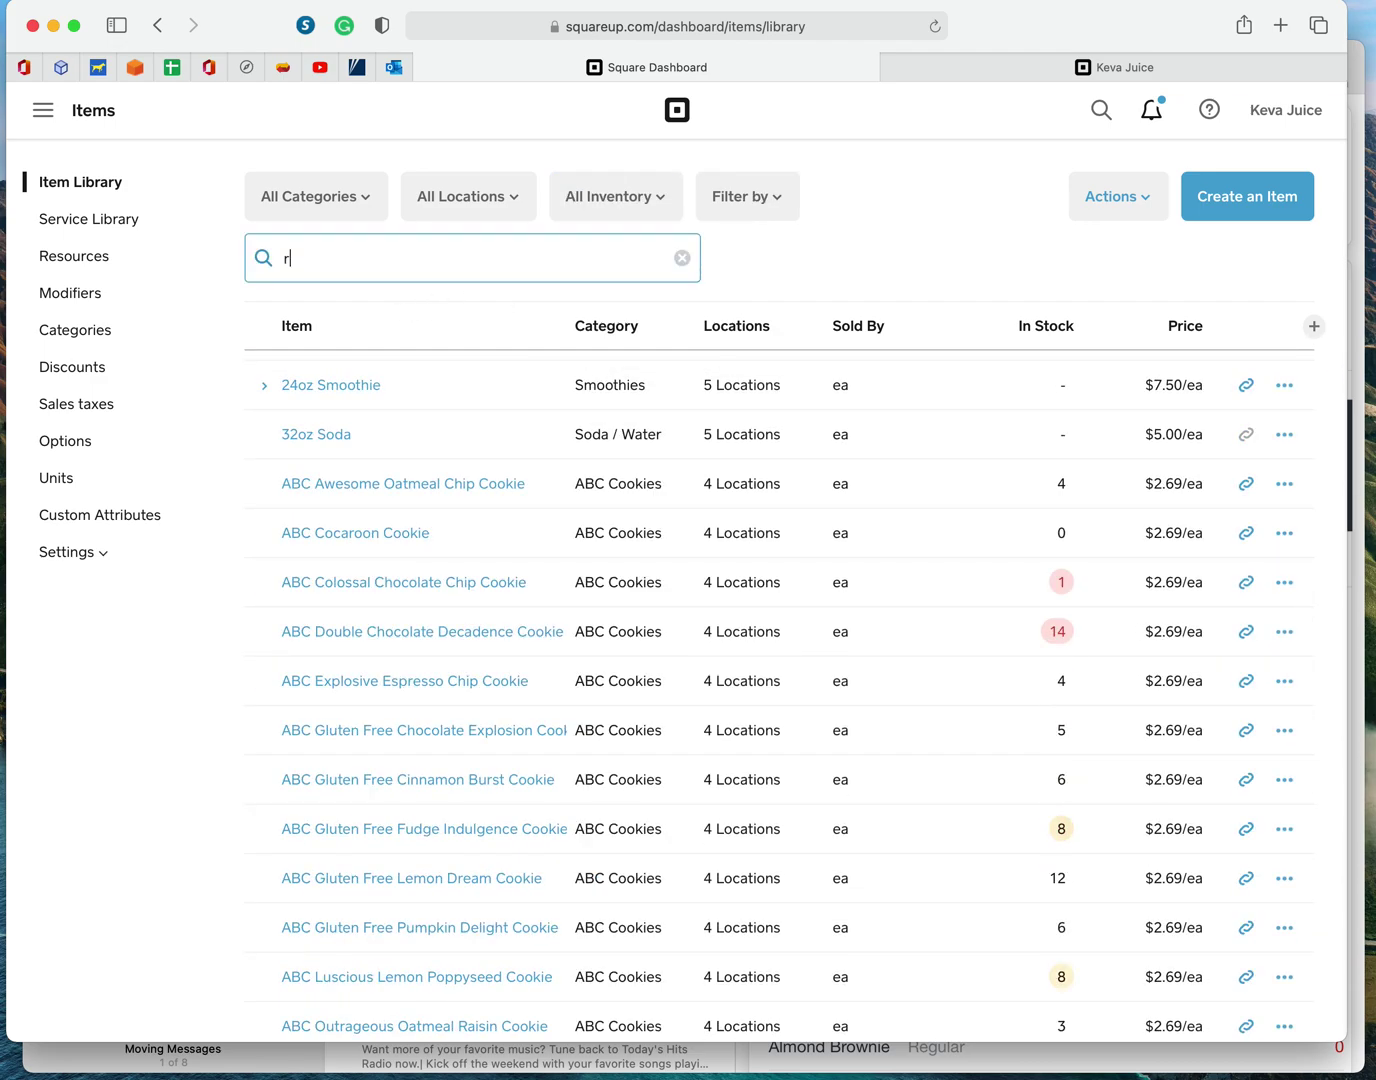
pyautogui.press('BackSpace')
pyautogui.press('BackSpace')
pyautogui.press('BackSpace')
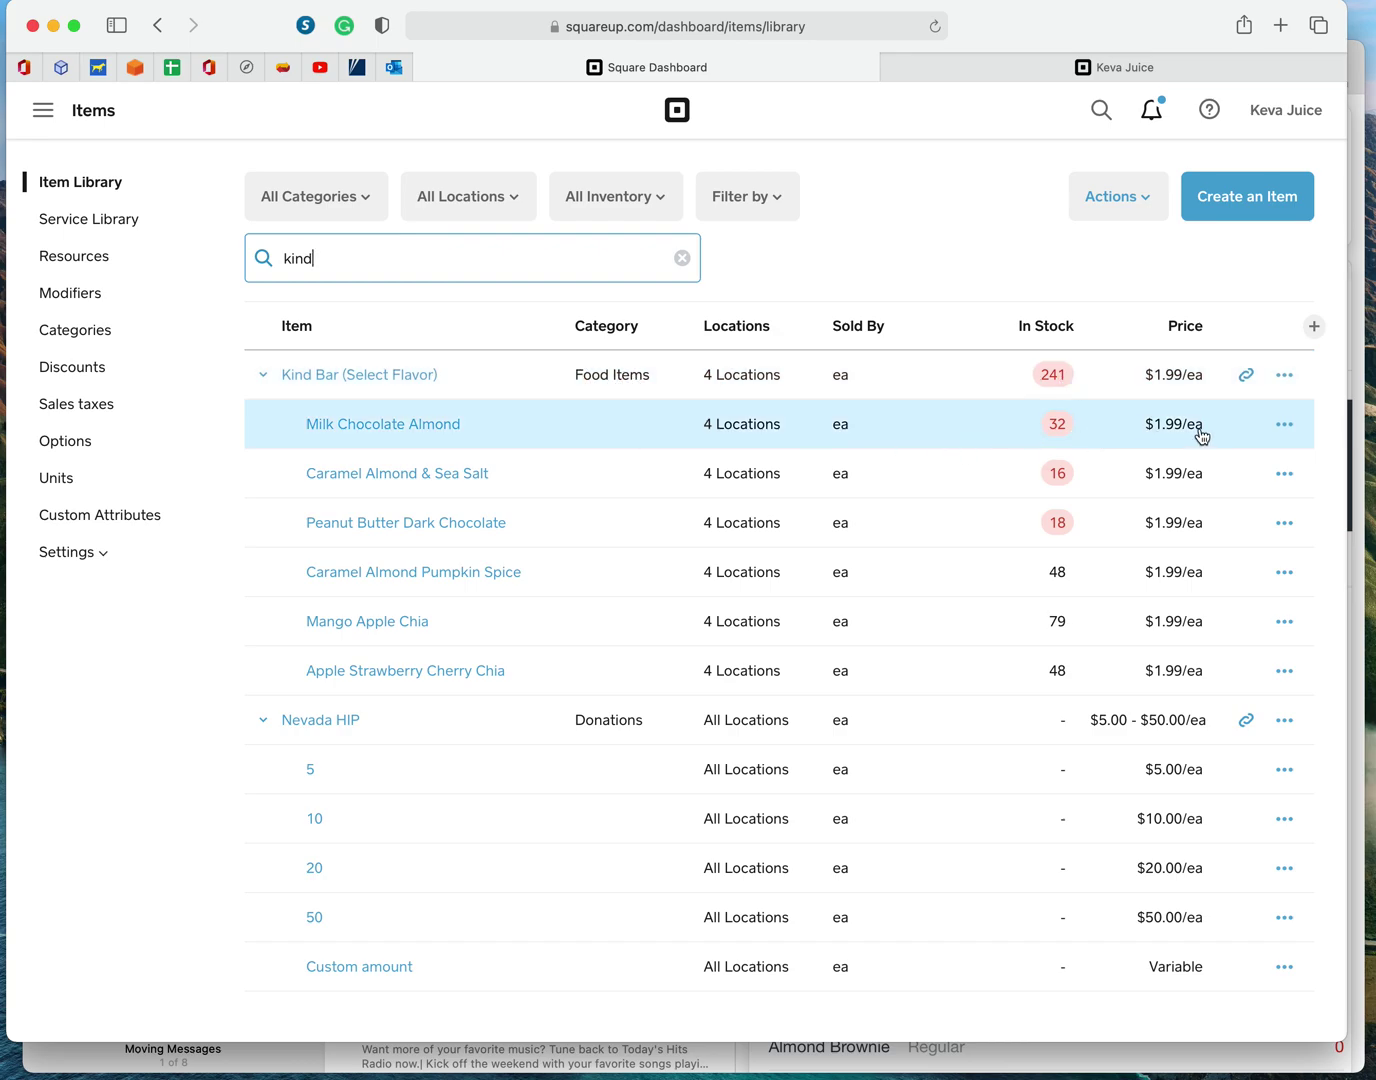
pyautogui.click(588, 421)
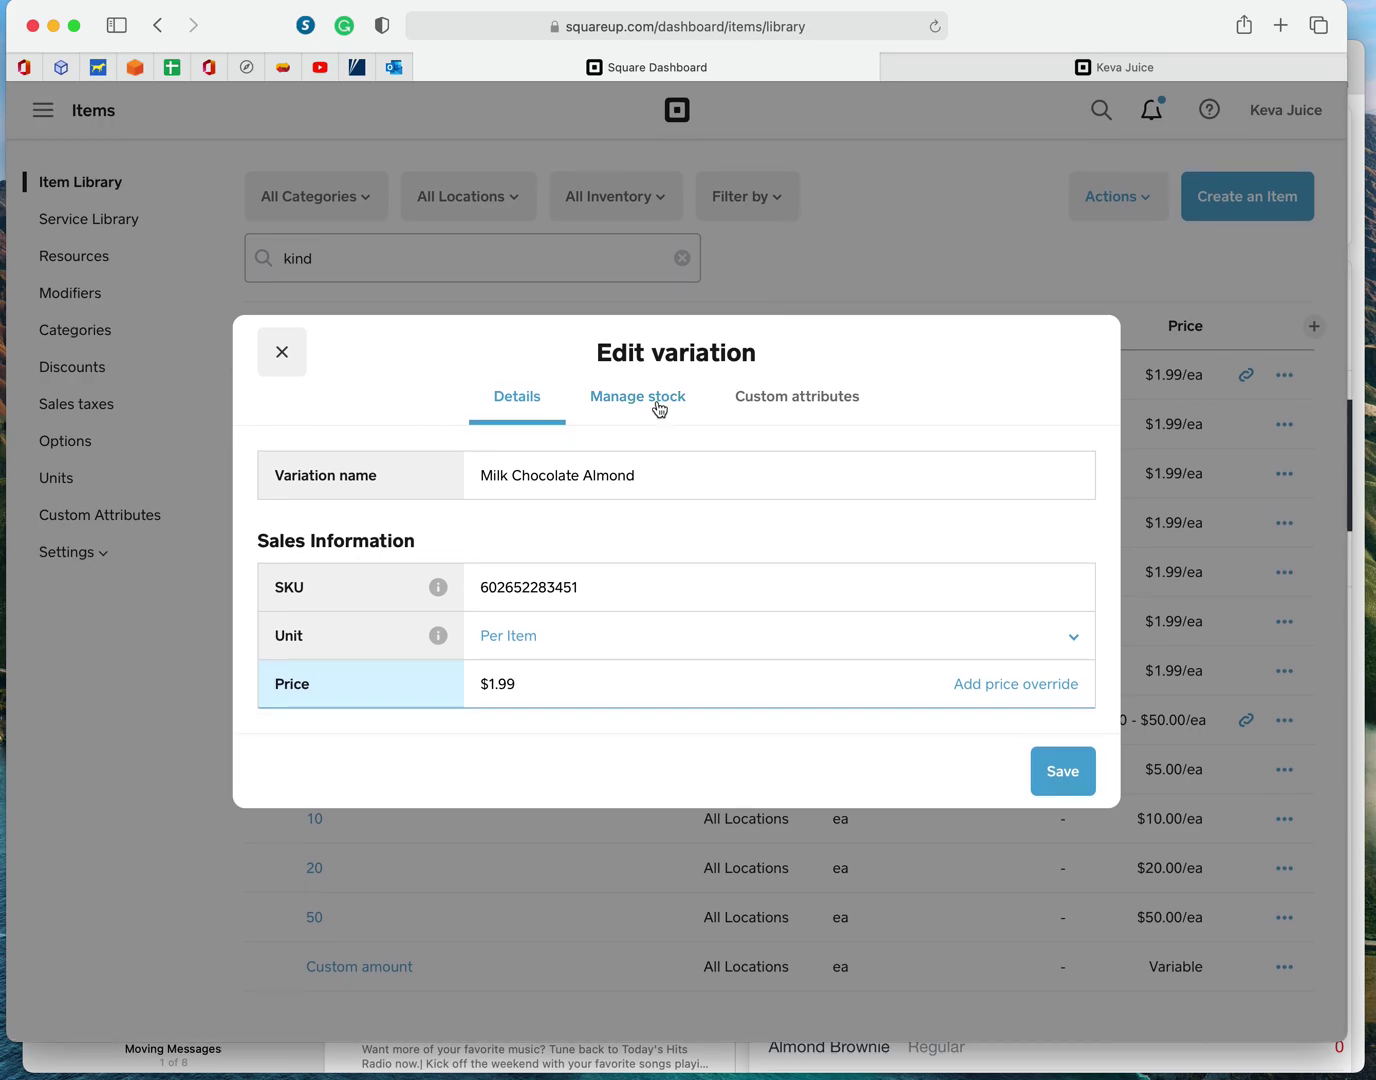
# Step: Set low stock alerts of 2 for Carson, Las Brisas, South Reno and Sparks, then save
pyautogui.click(655, 400)
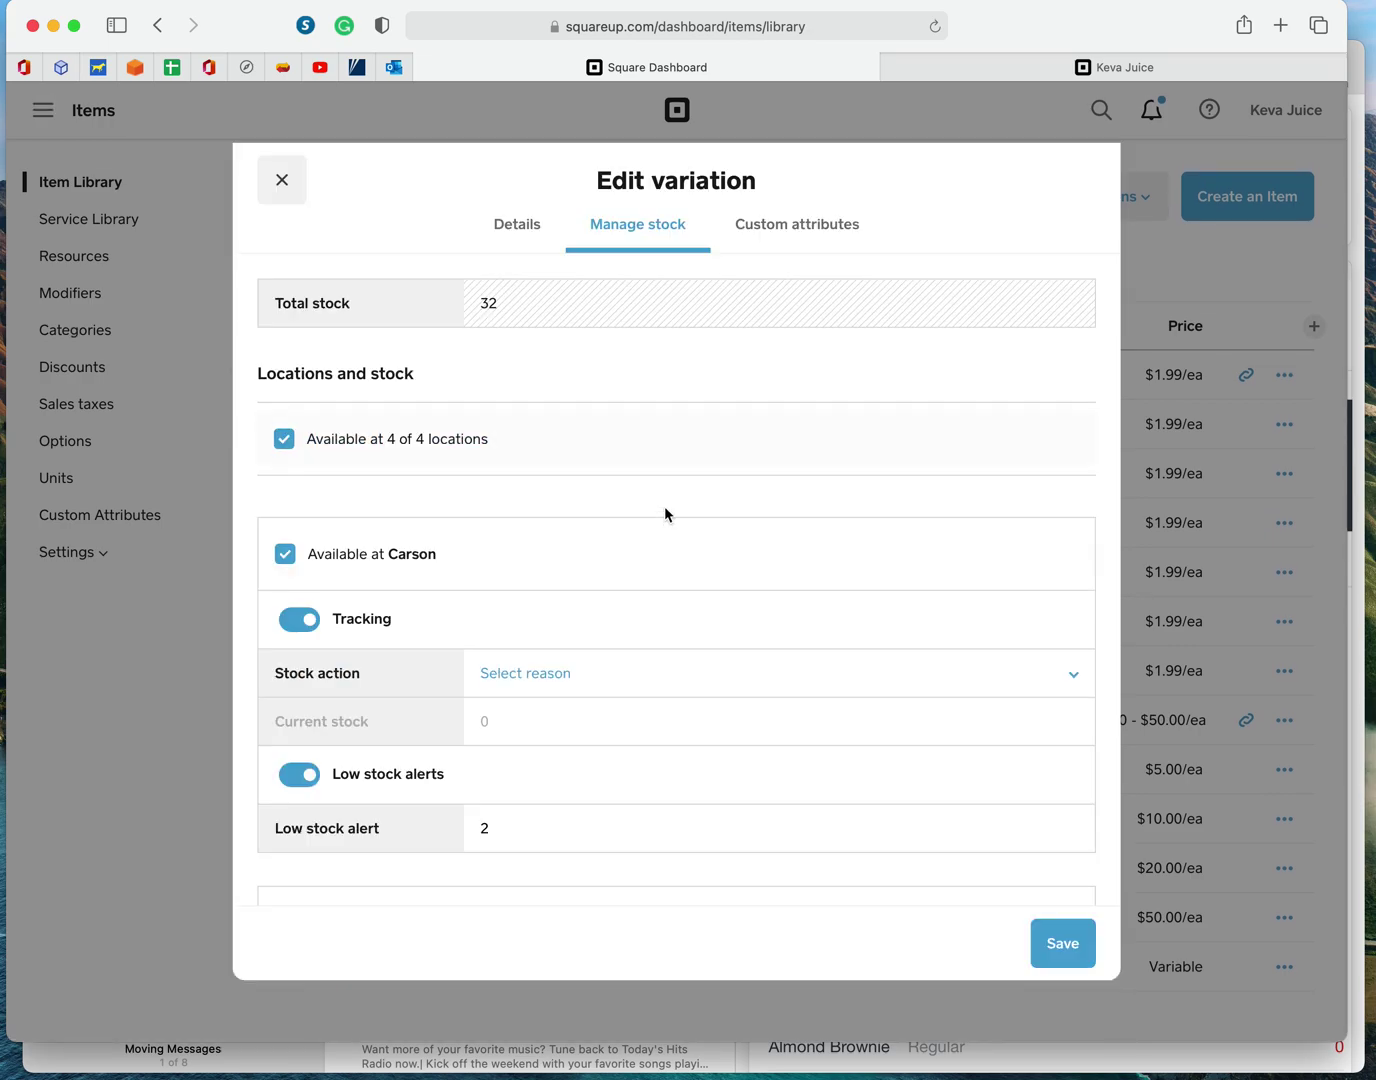
pyautogui.scroll(-5, 665, 510)
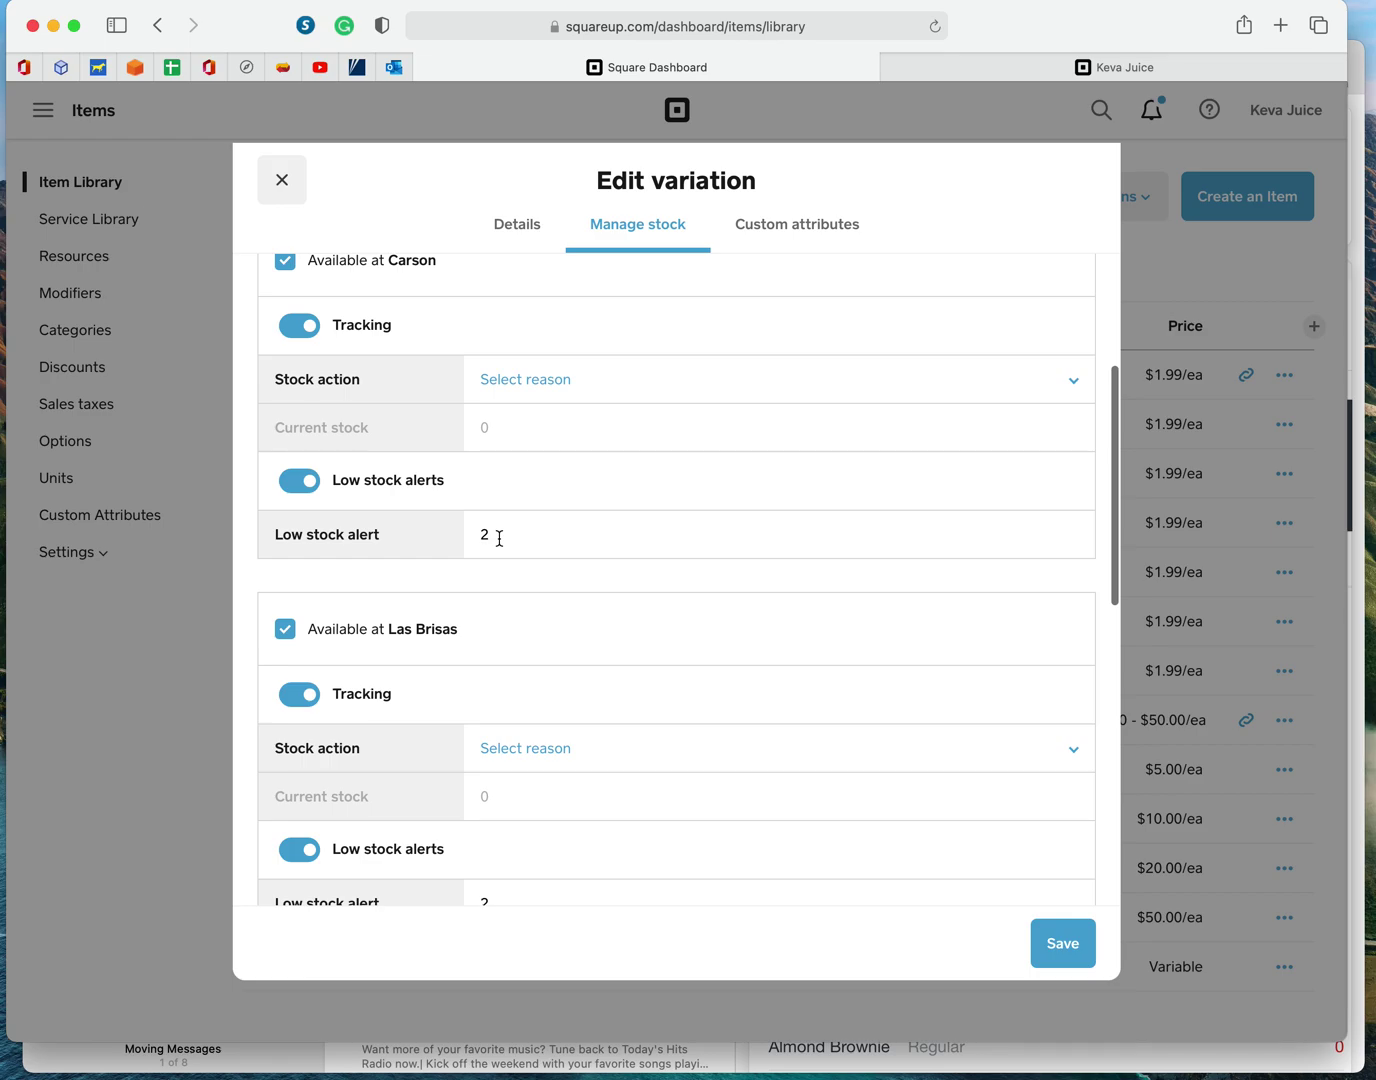
pyautogui.scroll(-10, 624, 650)
pyautogui.press('Tab')
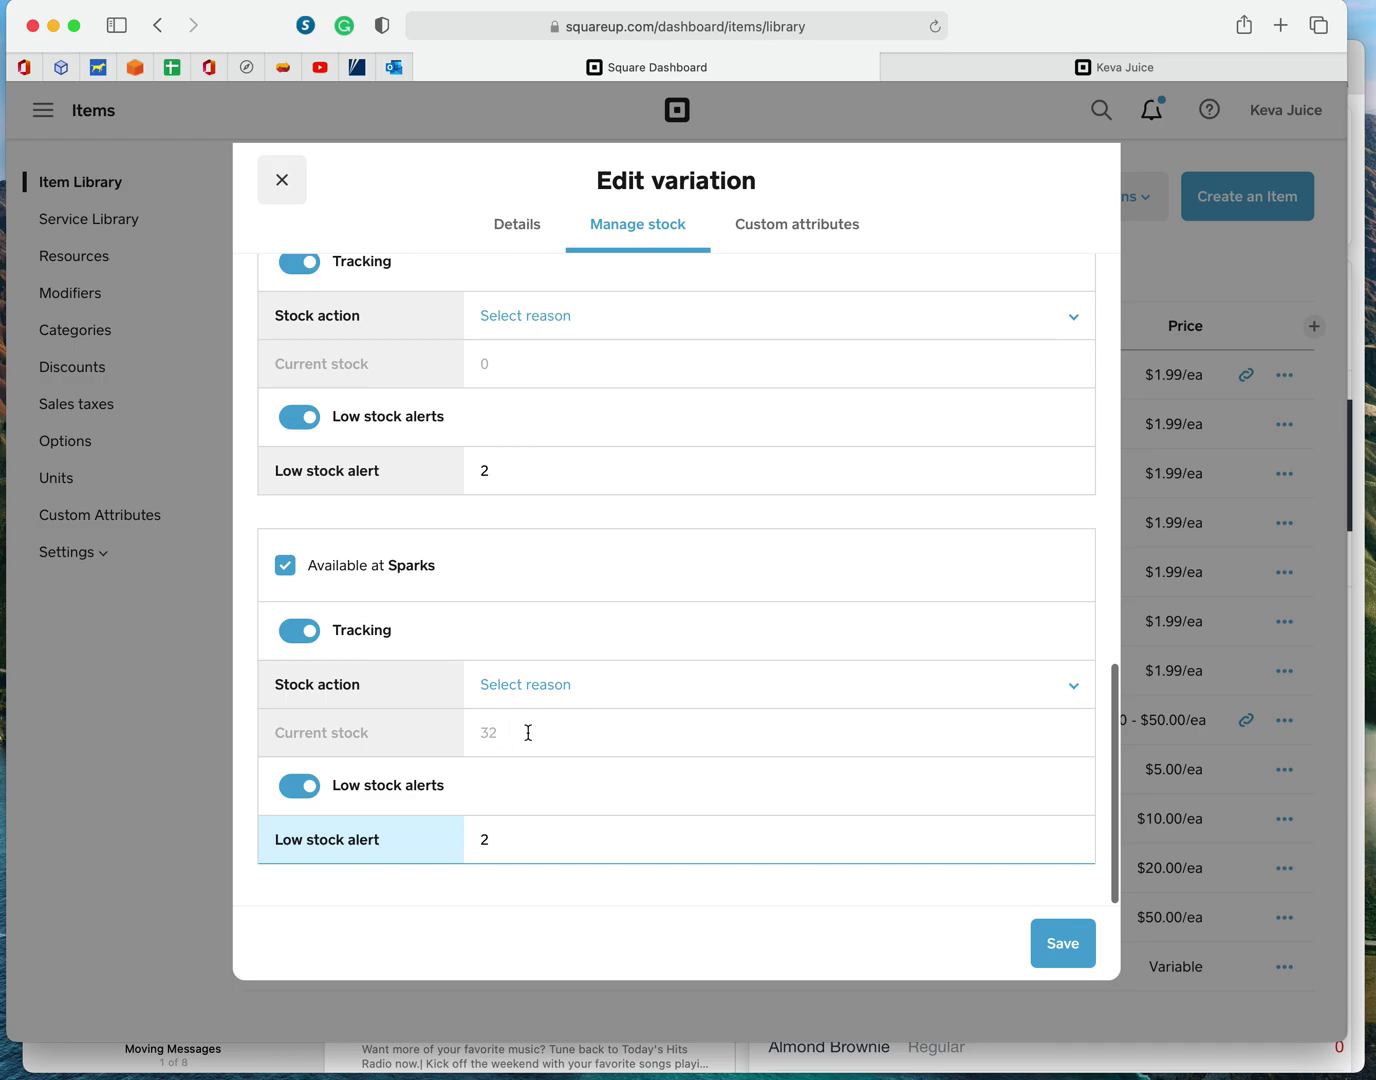
pyautogui.scroll(4, 528, 733)
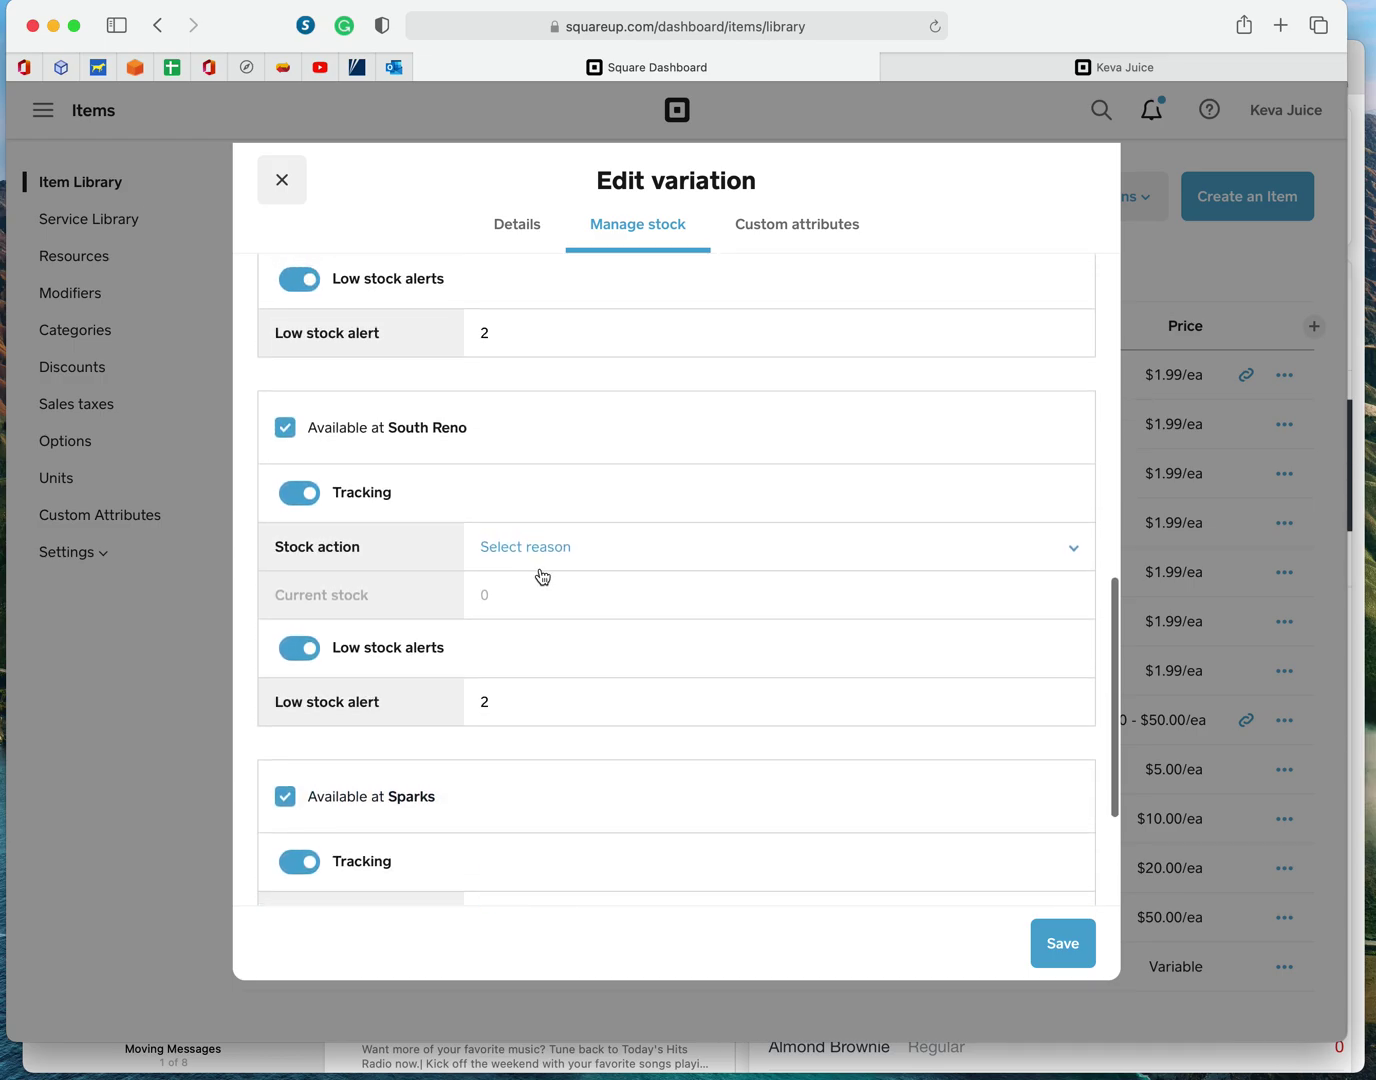
pyautogui.scroll(10, 542, 577)
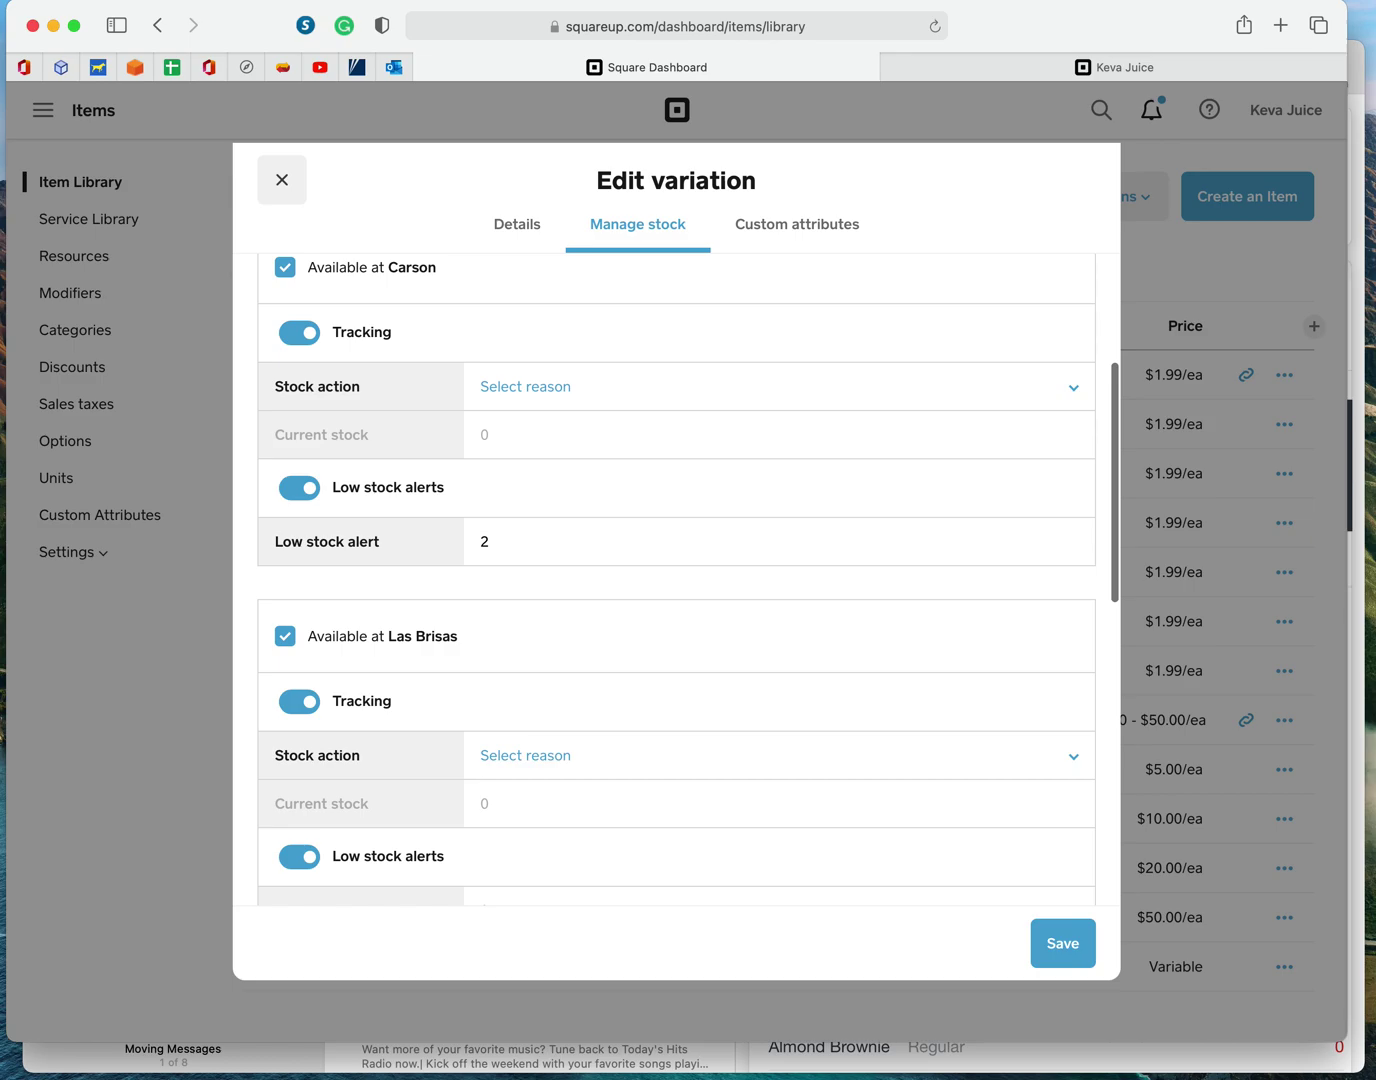
pyautogui.click(513, 543)
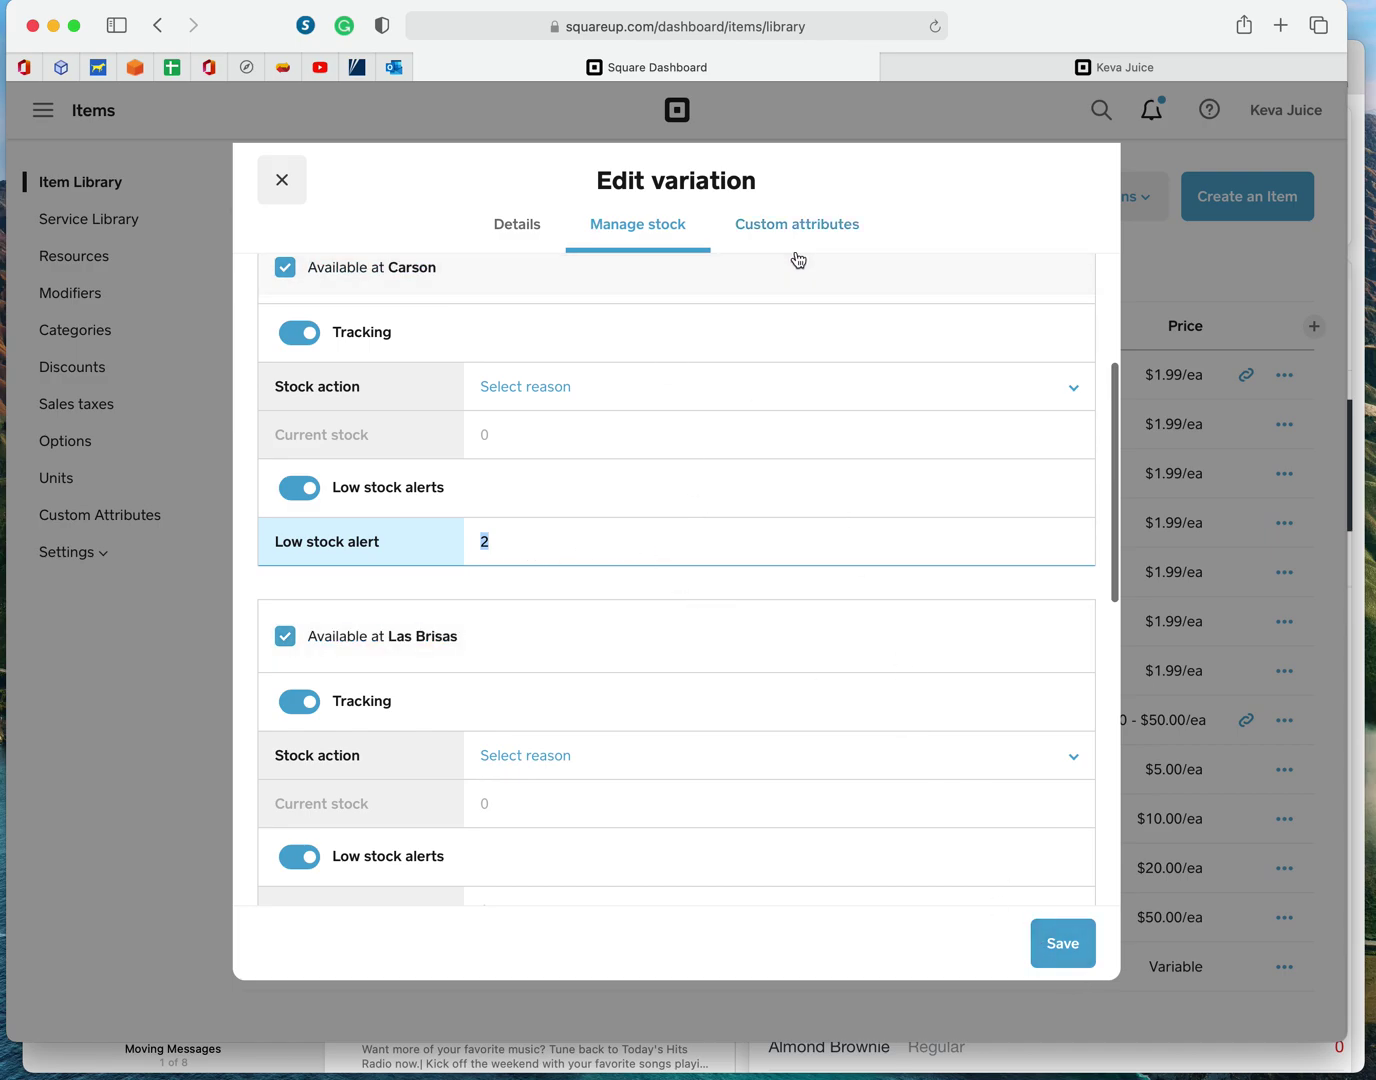
pyautogui.click(1032, 942)
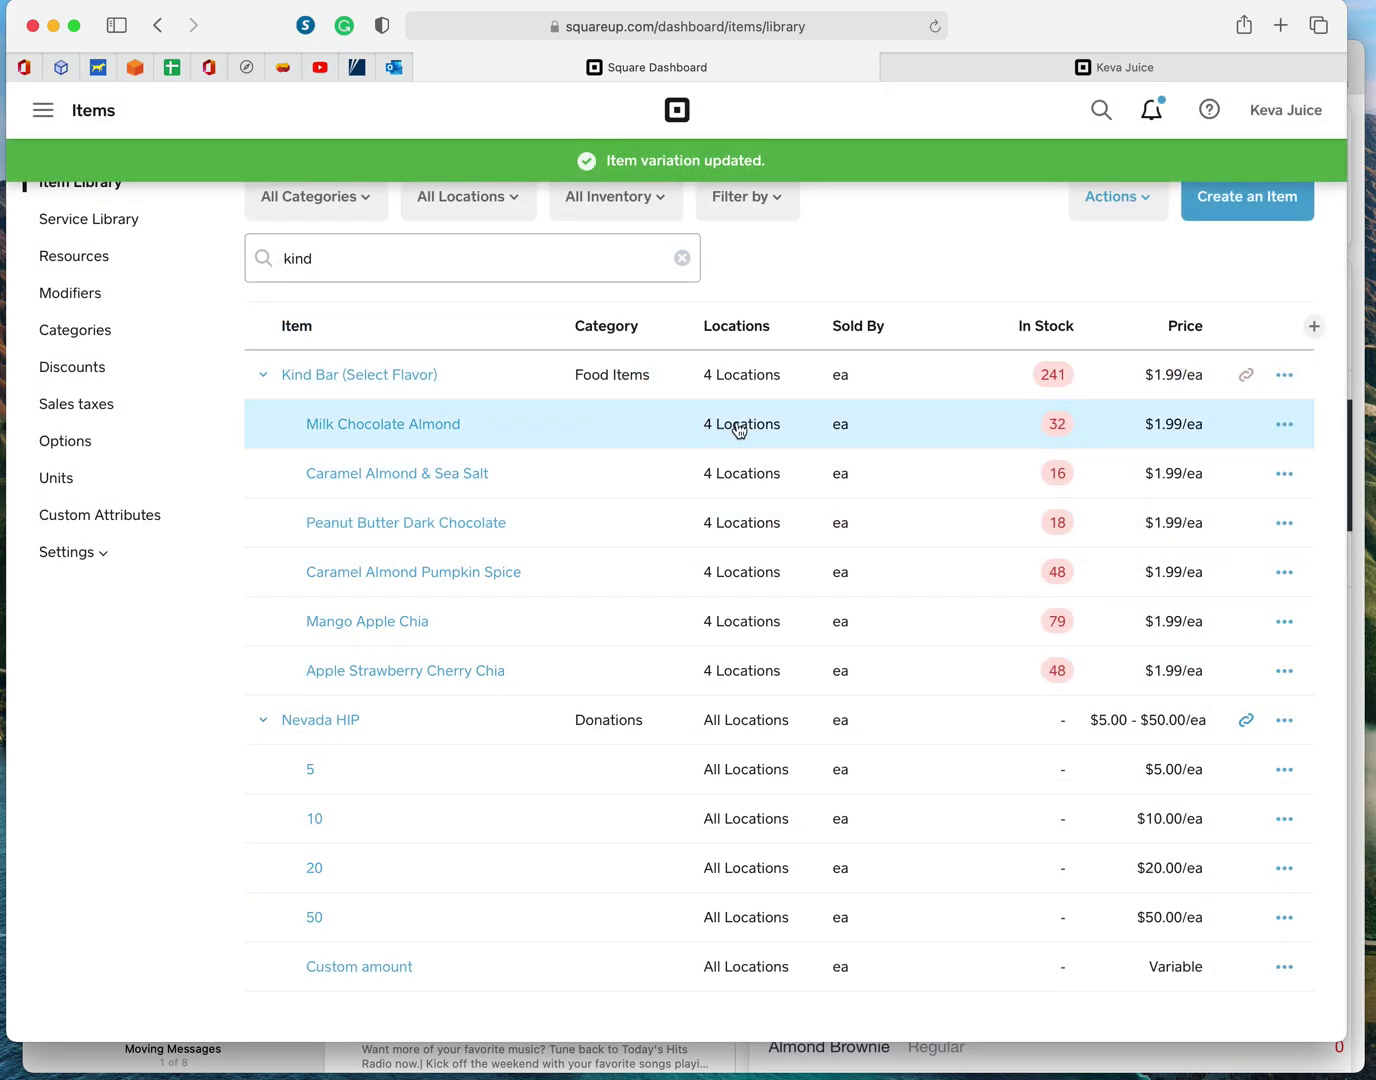
# Step: Reopen Milk Chocolate Almond to review its details, stock and custom attributes, then close it
pyautogui.click(758, 432)
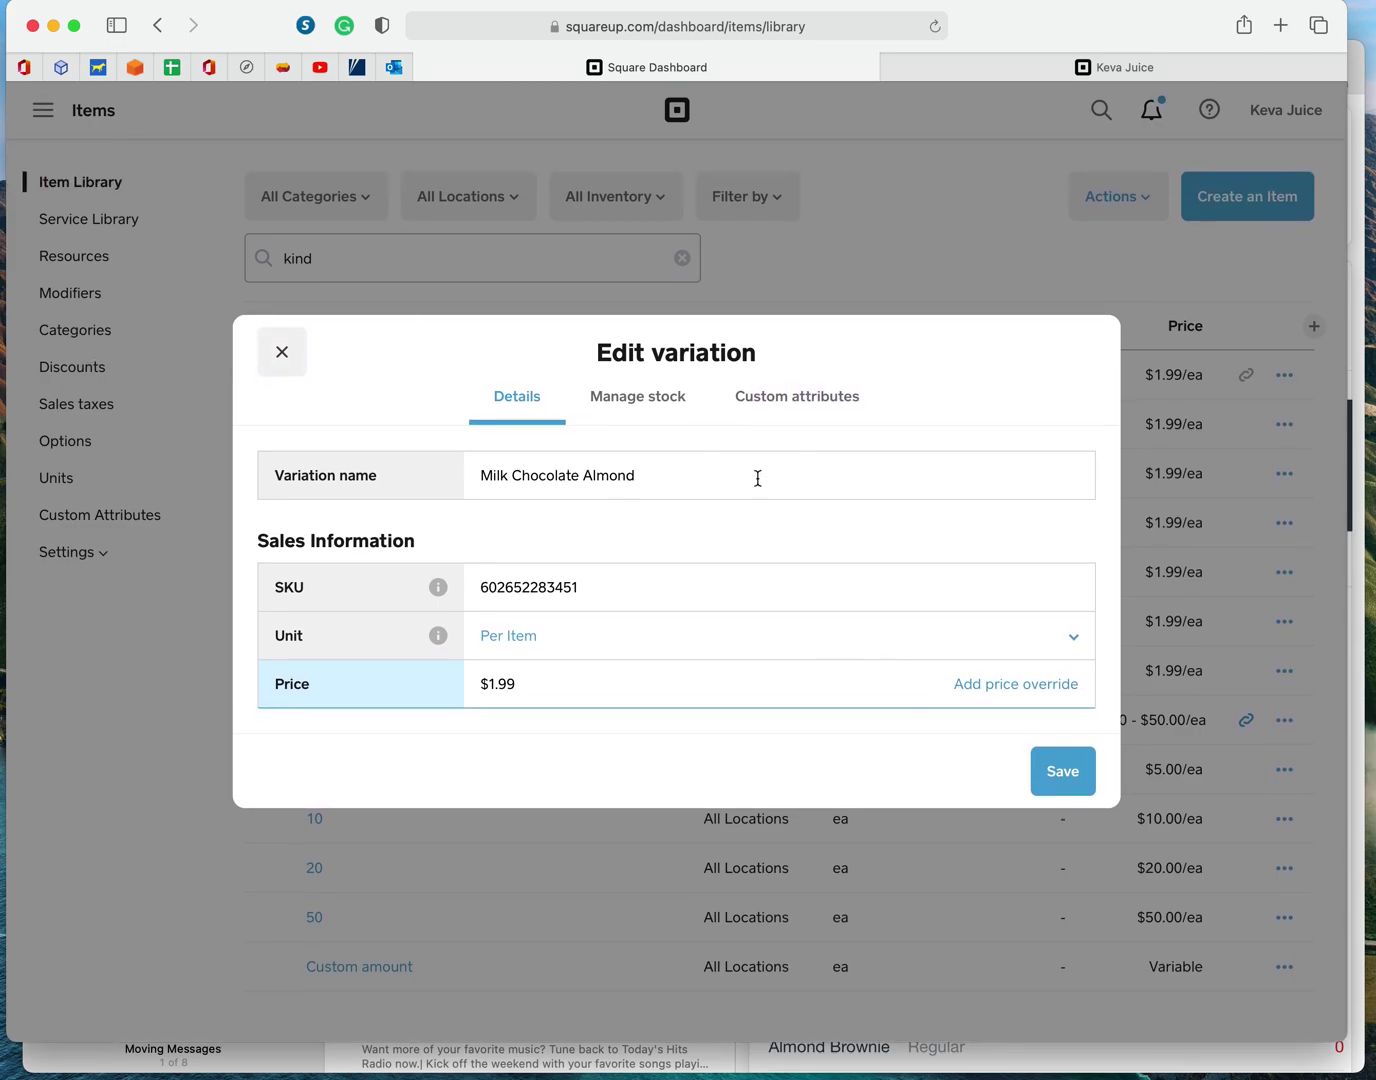
pyautogui.click(648, 396)
pyautogui.click(506, 233)
pyautogui.click(658, 394)
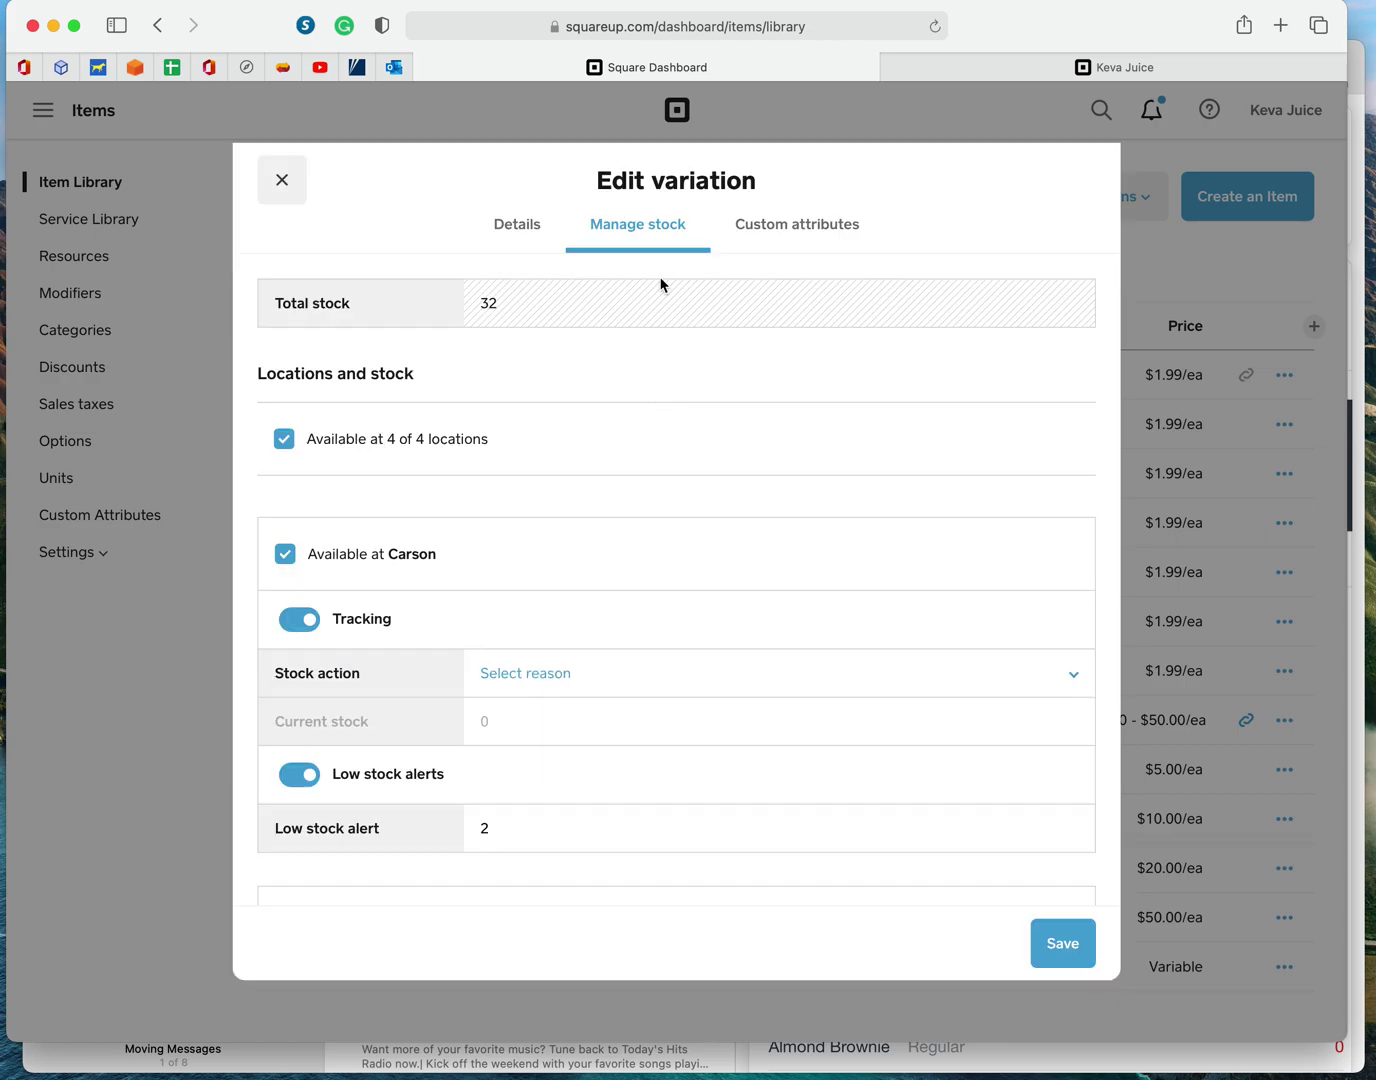
pyautogui.scroll(-3, 740, 365)
pyautogui.click(797, 230)
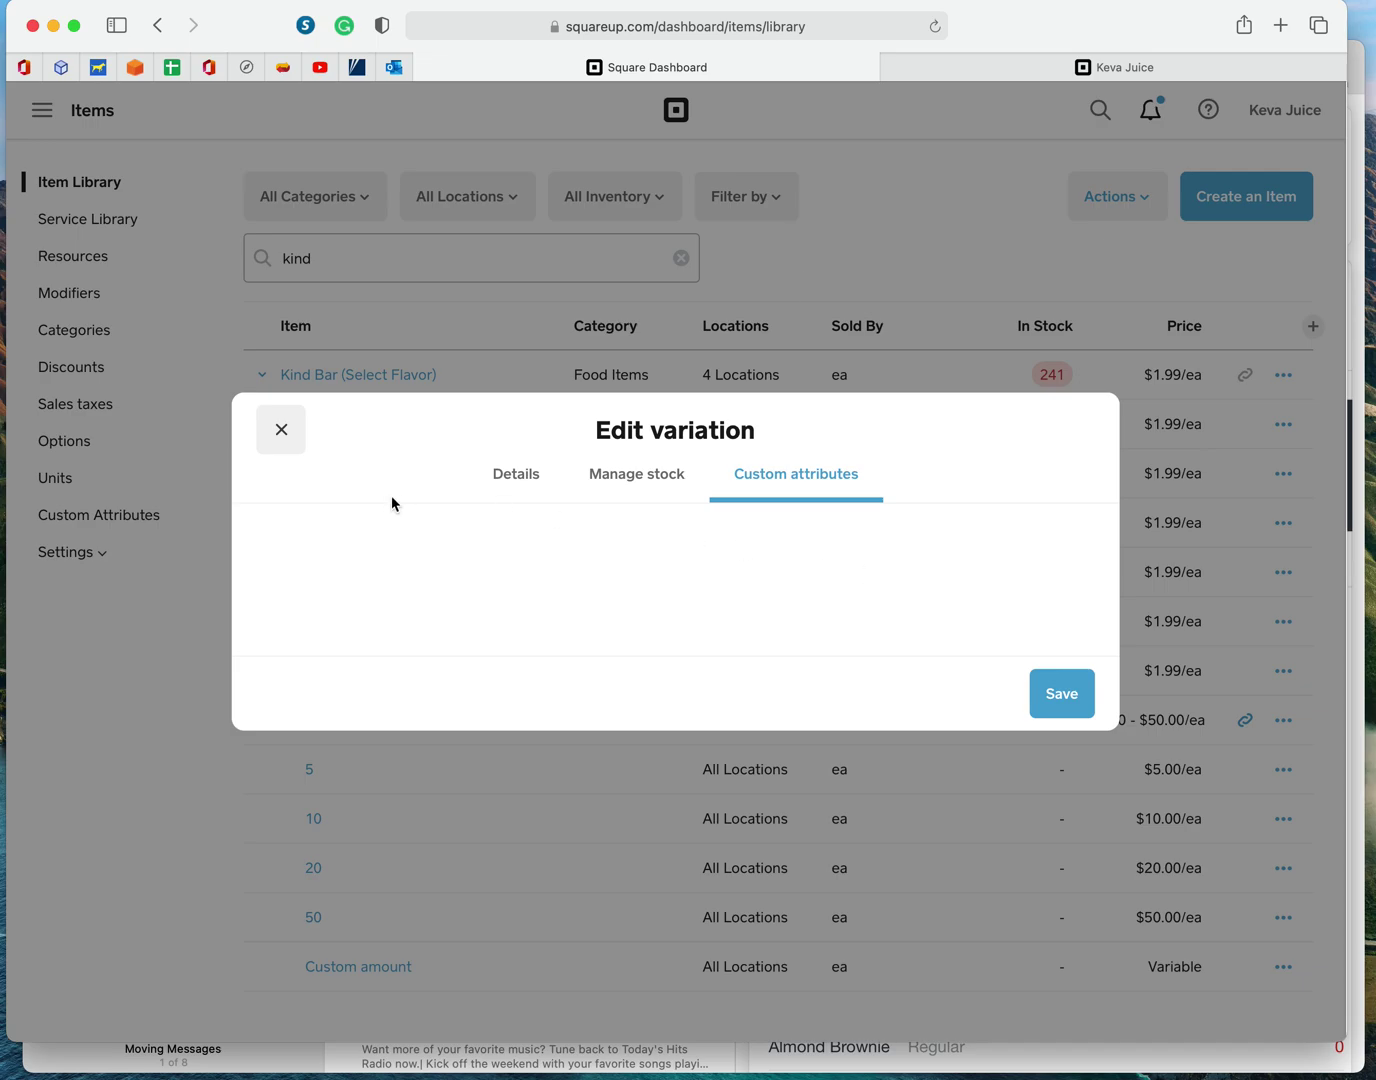
pyautogui.click(280, 434)
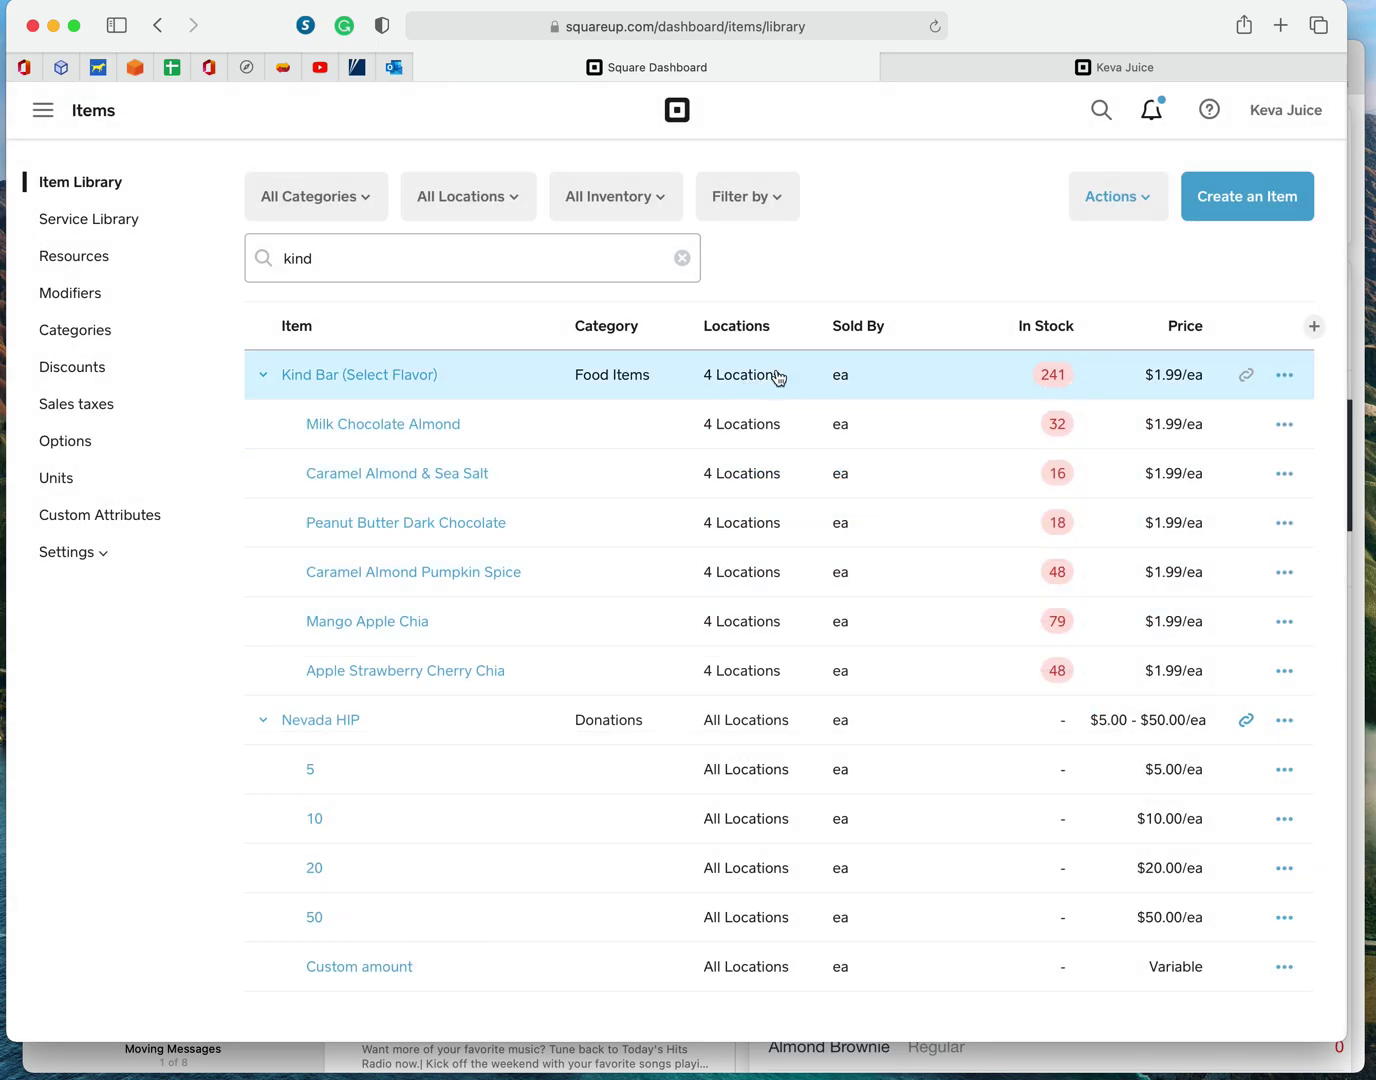
# Step: Open the Kind Bar item and review the stock history of all its variations
pyautogui.click(784, 377)
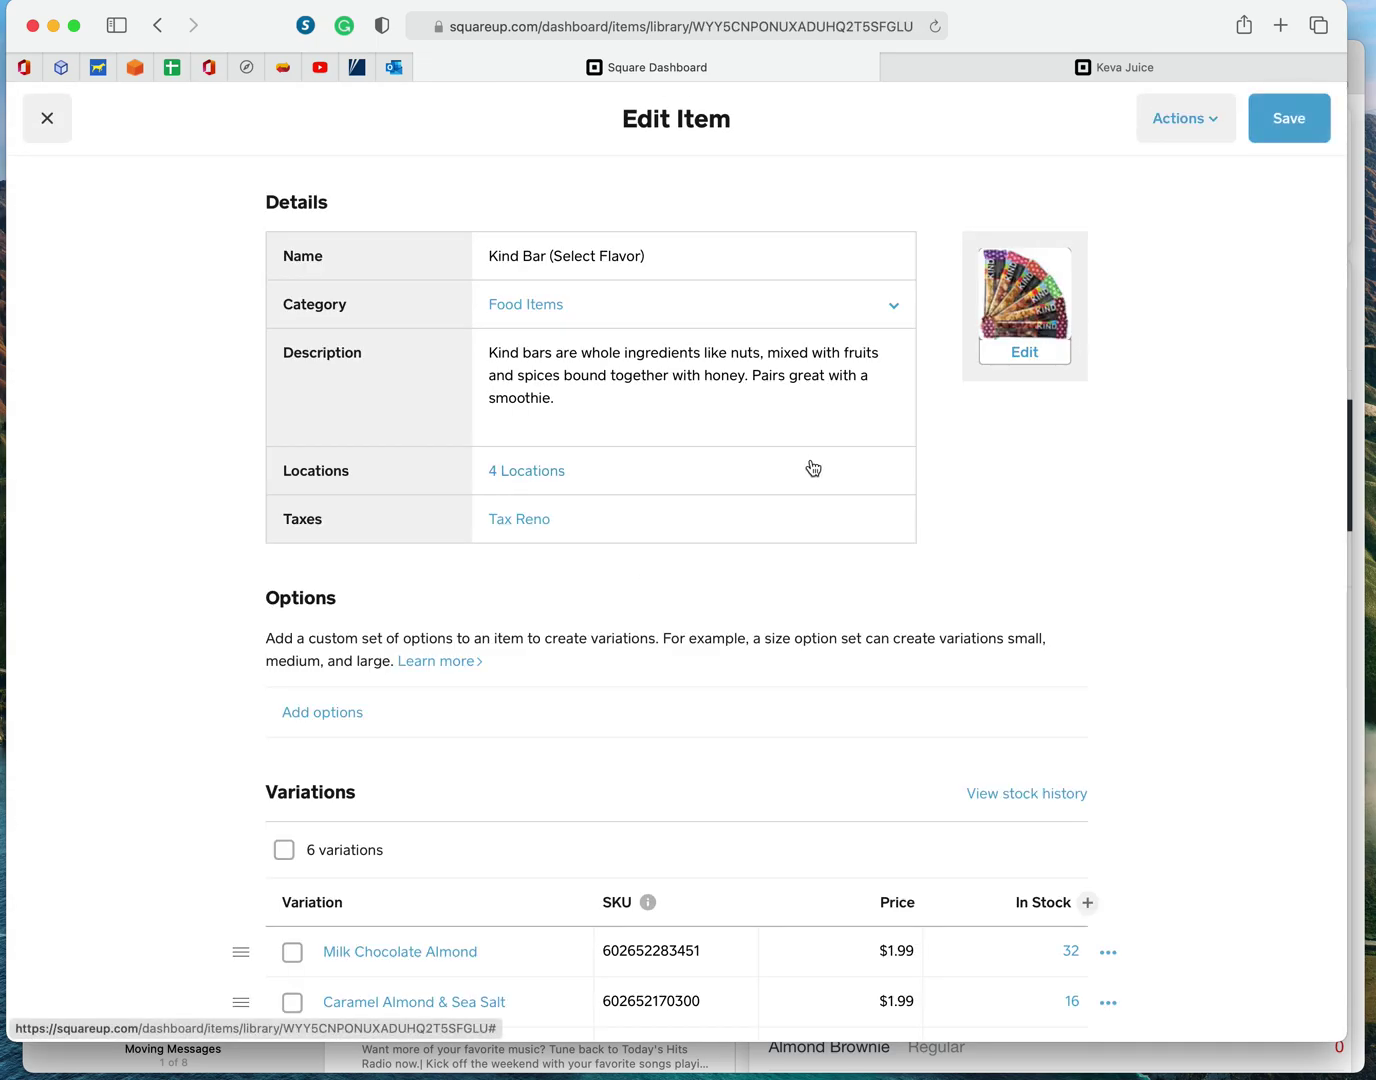
pyautogui.scroll(-5, 811, 466)
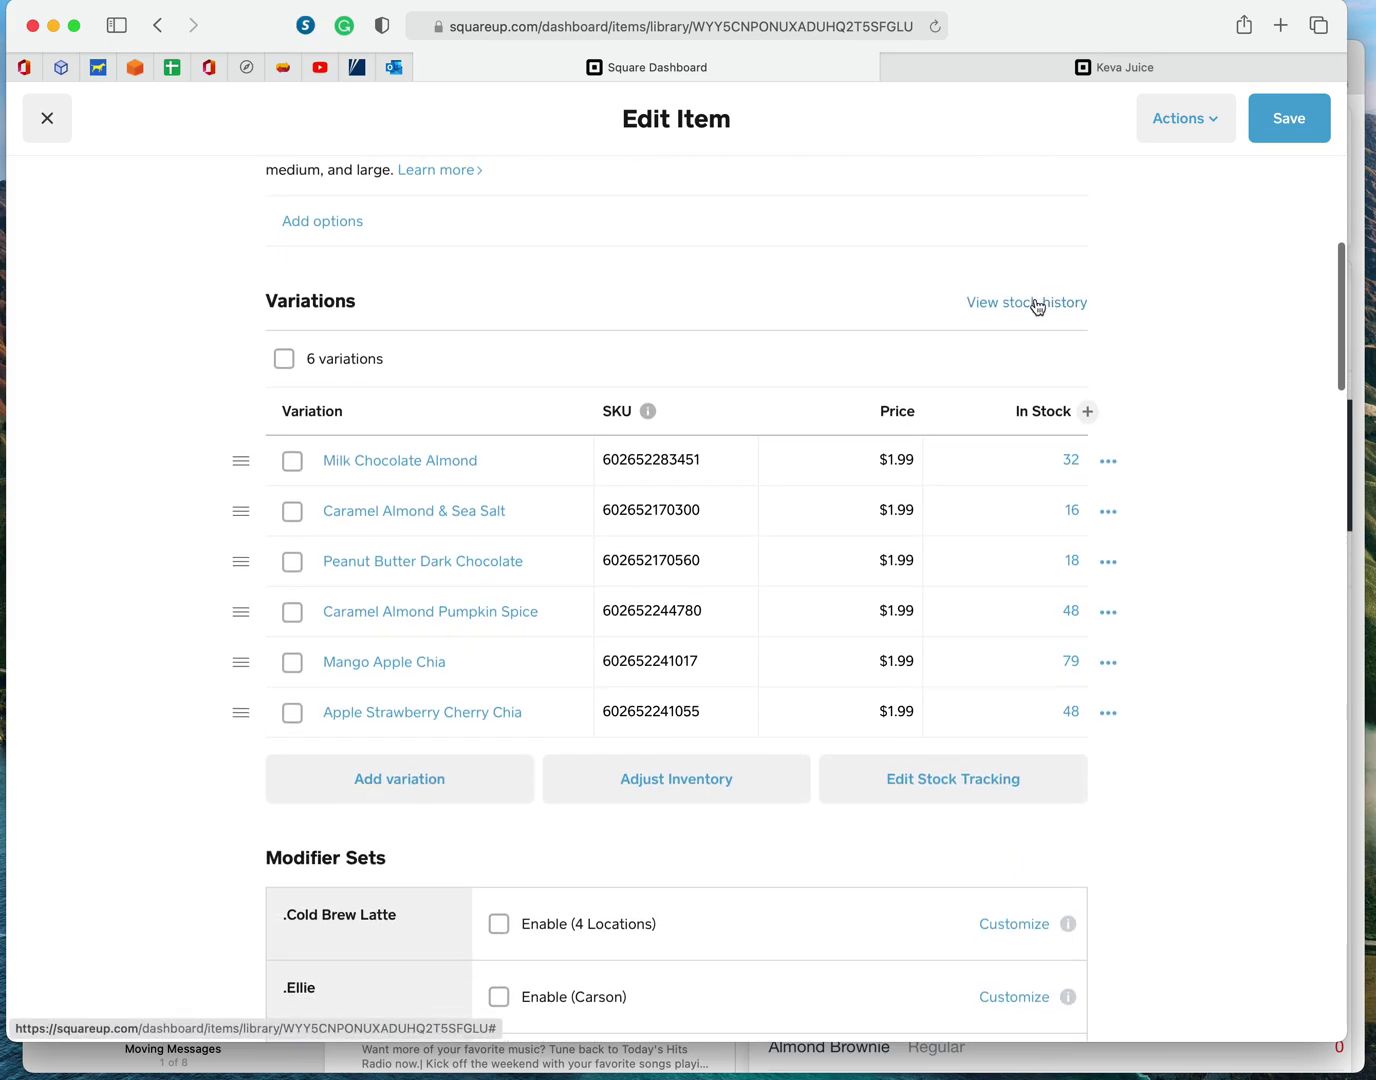
pyautogui.click(1037, 304)
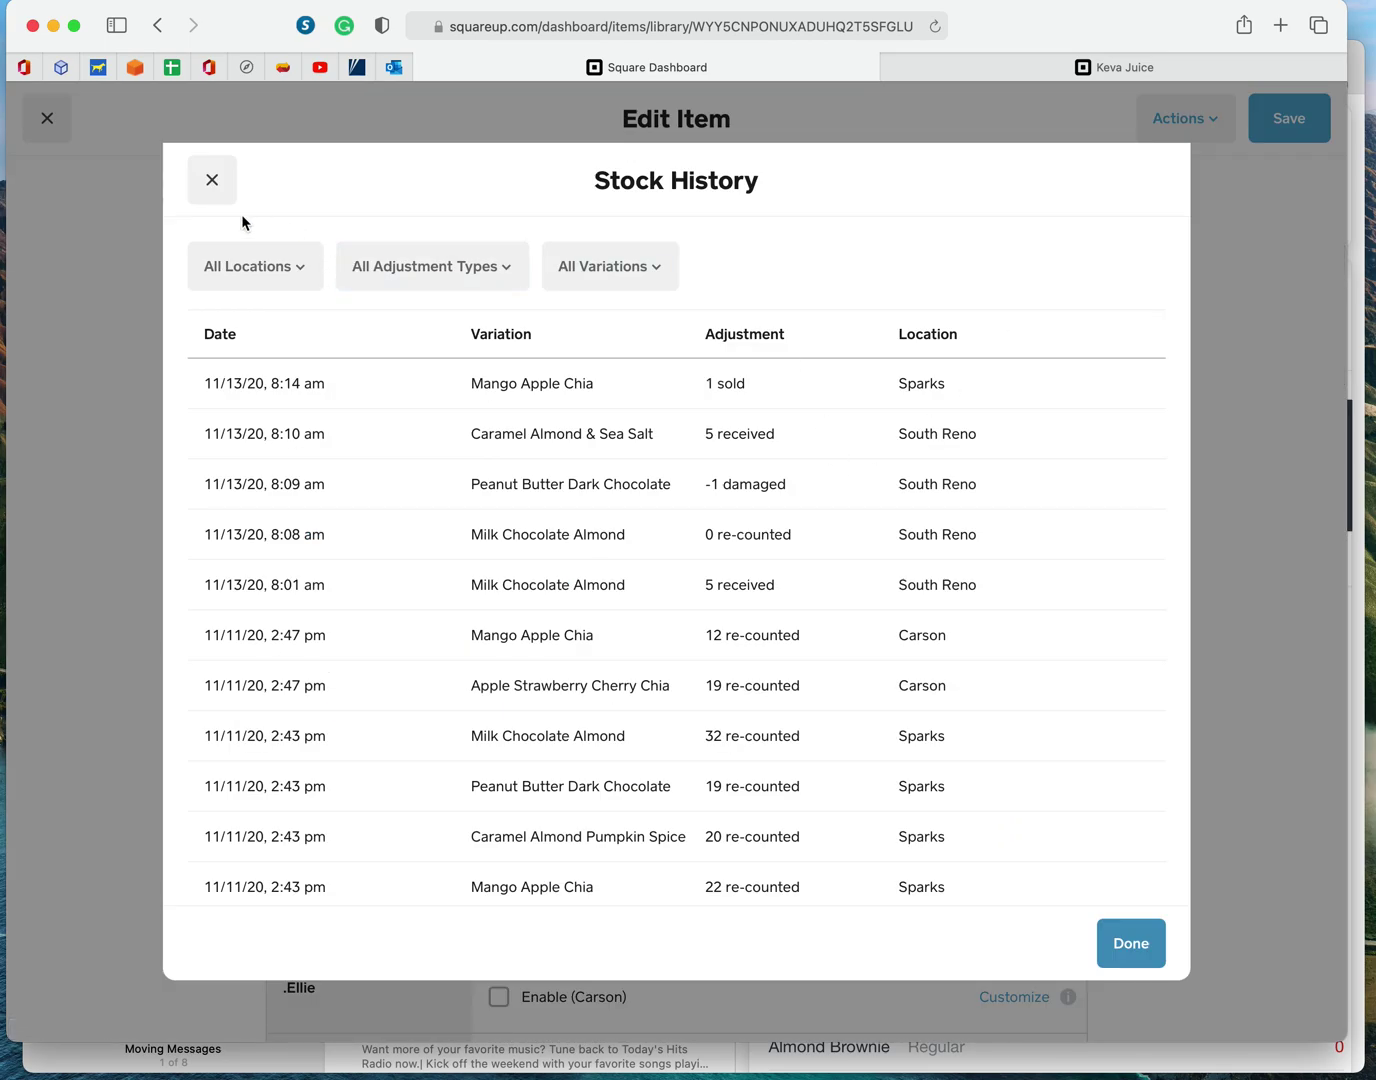
pyautogui.click(210, 182)
pyautogui.scroll(5, 603, 325)
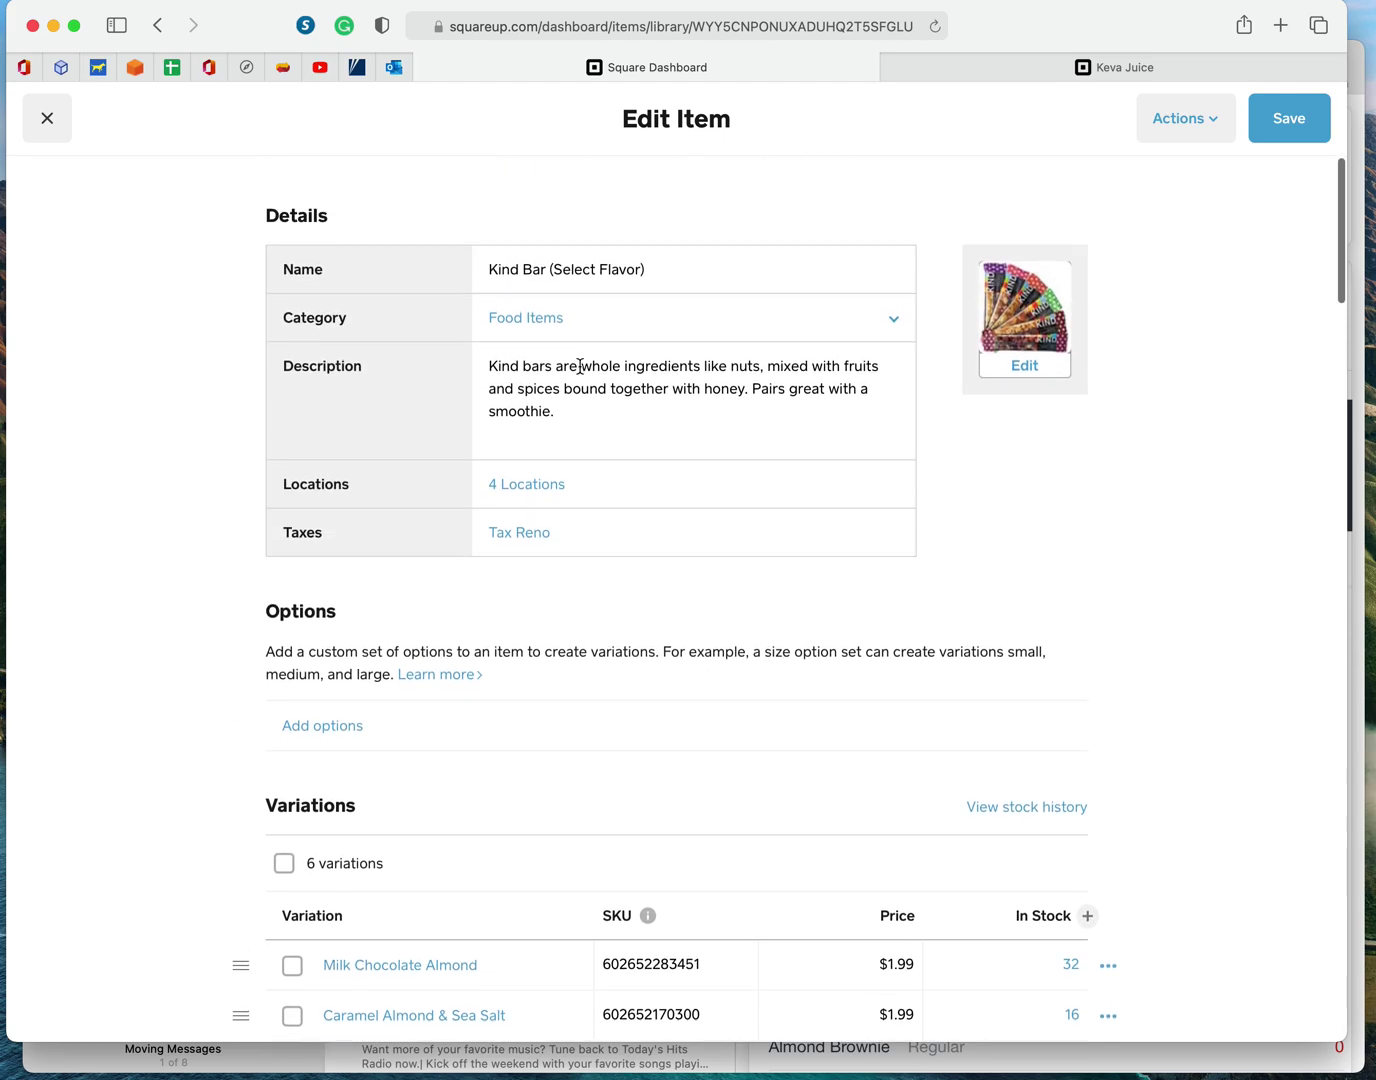
pyautogui.scroll(-3, 1000, 621)
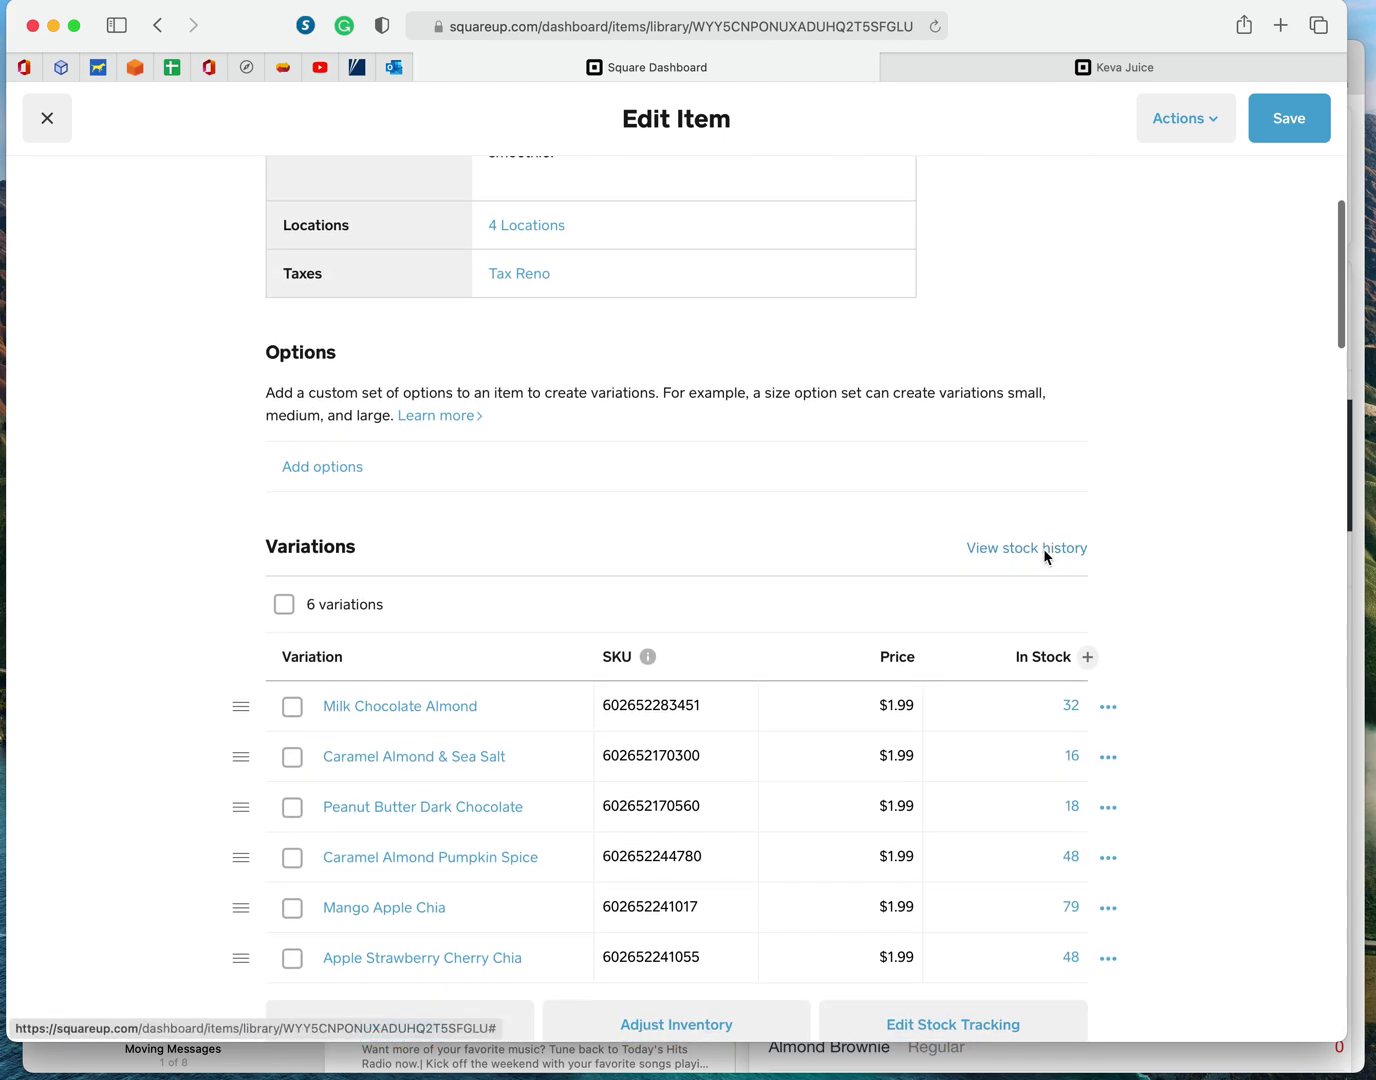
pyautogui.click(1039, 557)
pyautogui.scroll(-5, 792, 609)
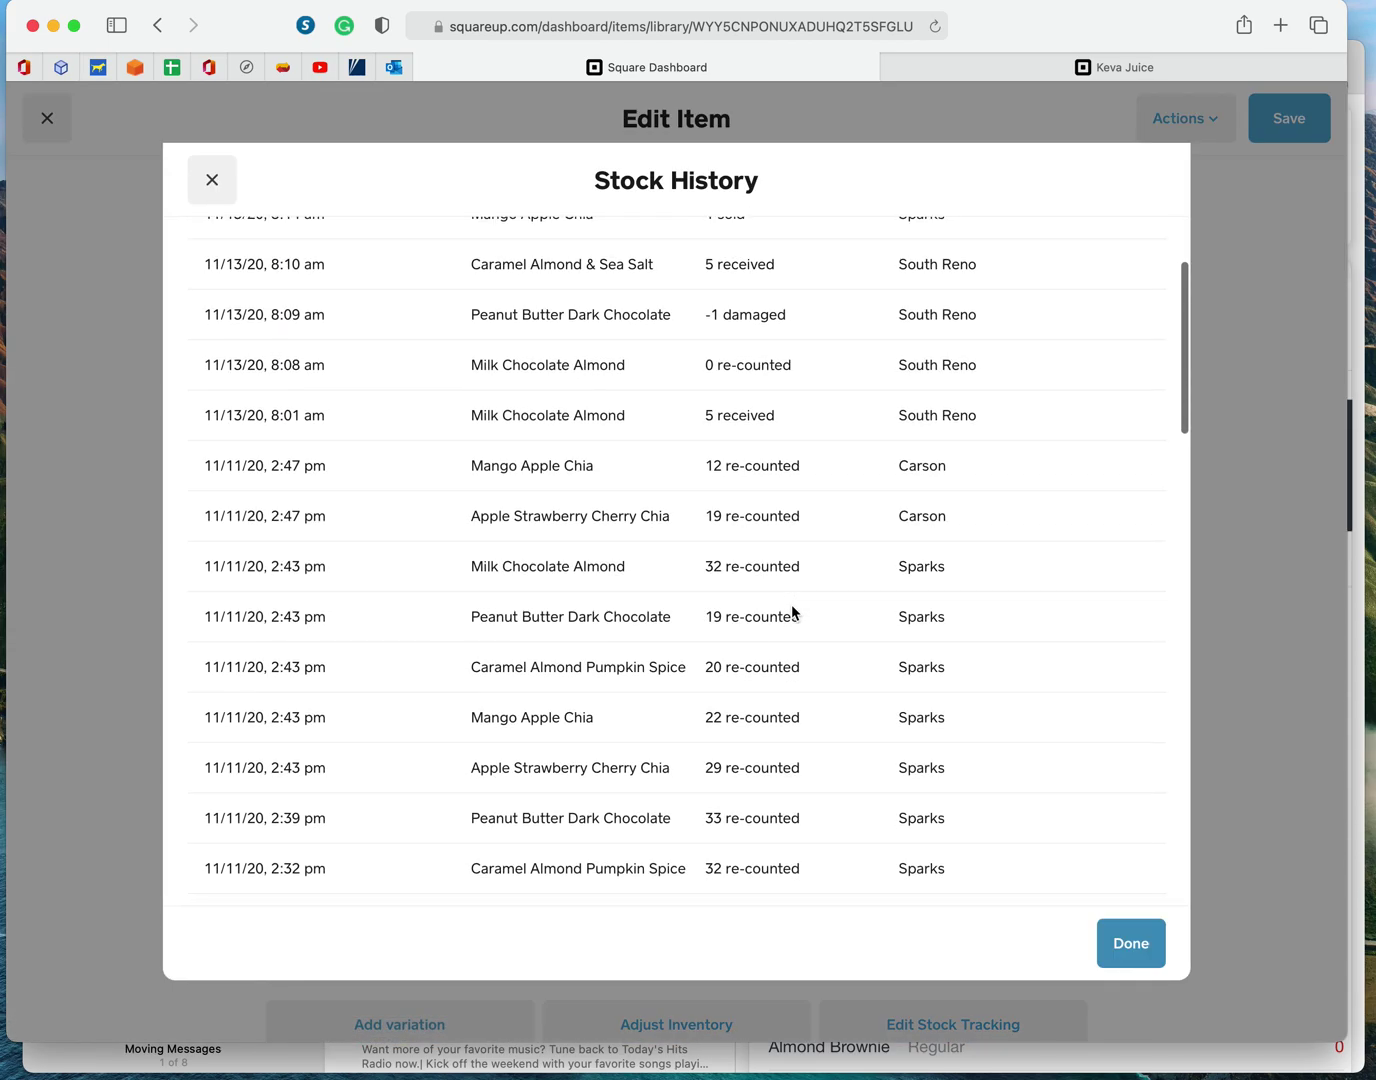
pyautogui.scroll(-10, 792, 605)
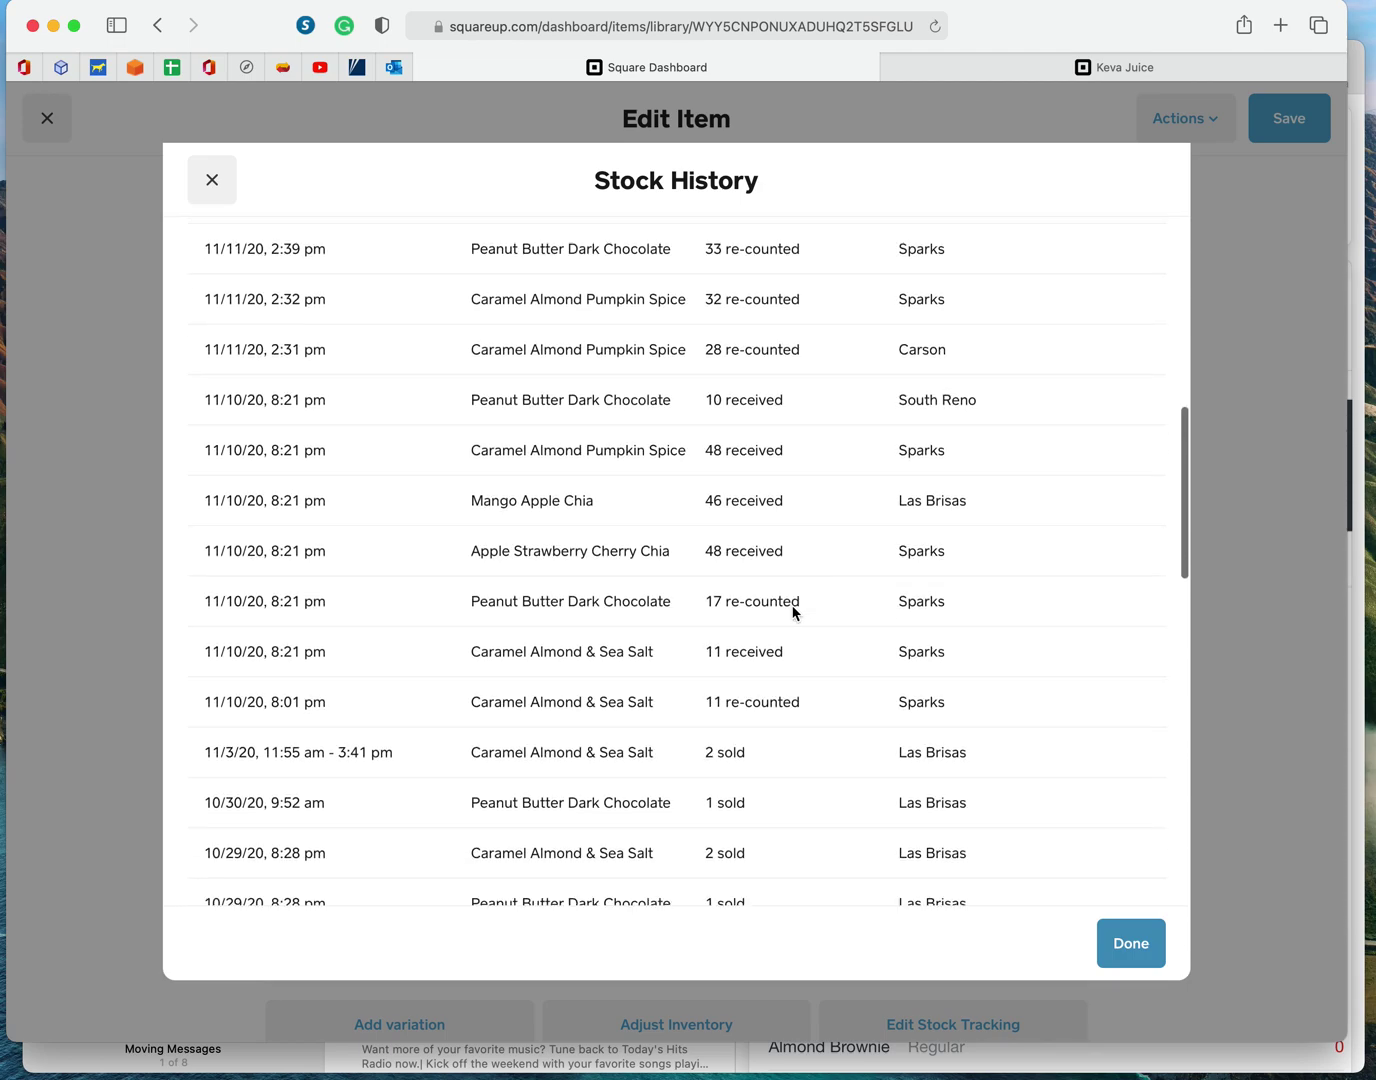
pyautogui.scroll(-7, 792, 611)
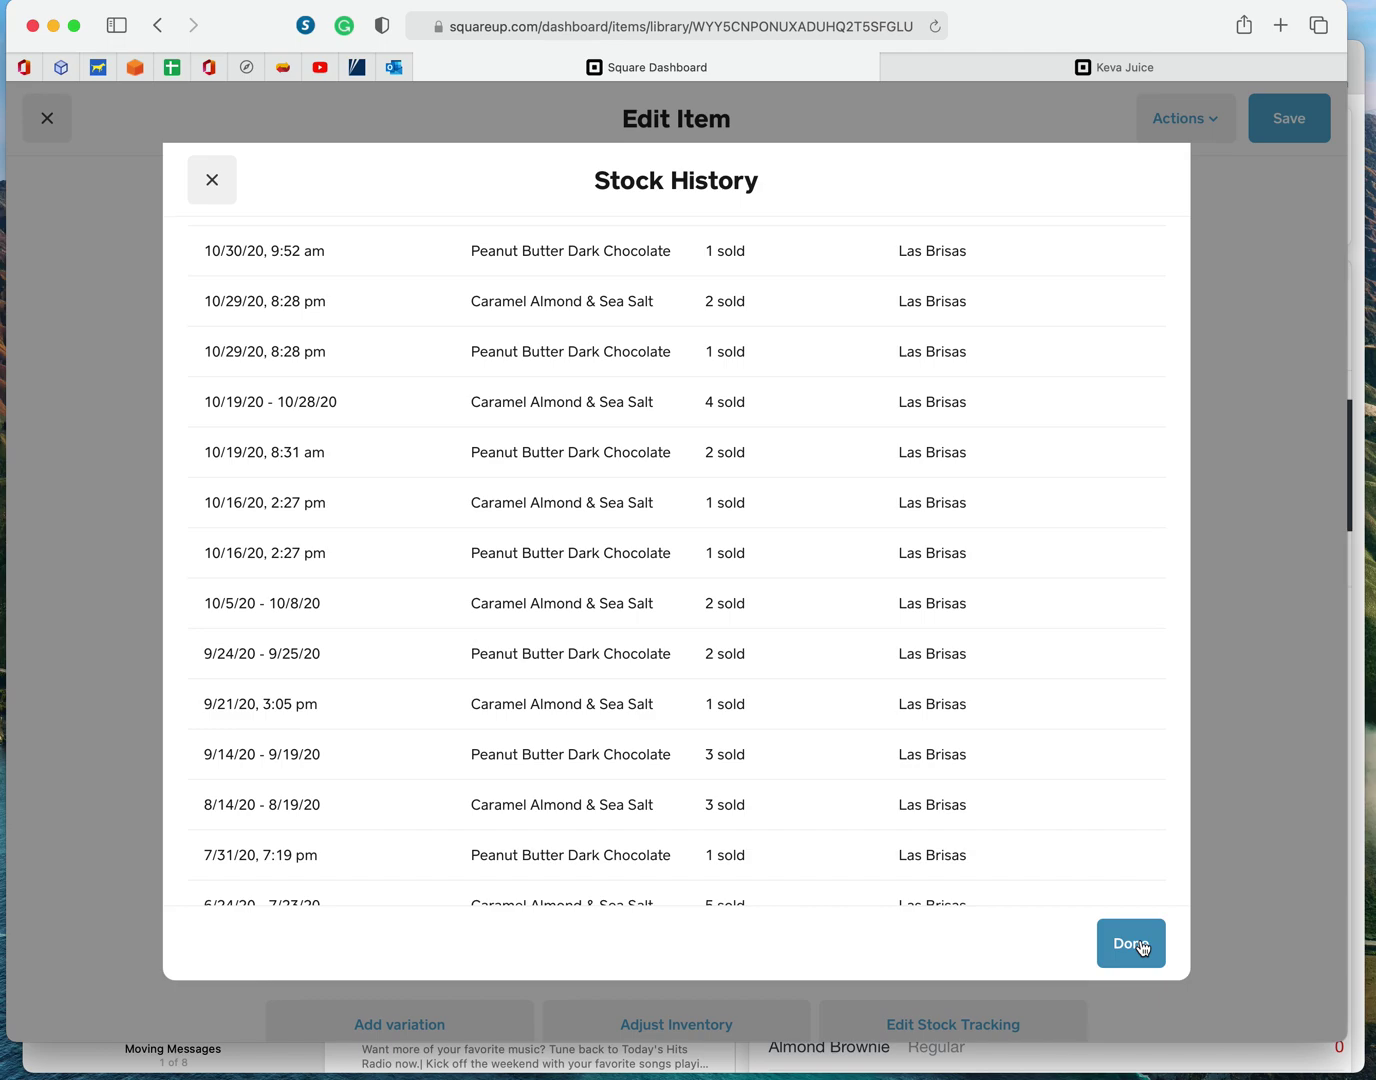
pyautogui.click(1131, 943)
# Step: Look over the six variations' stock counts, then return to the Keva Juice ordering page
pyautogui.scroll(-3, 1039, 690)
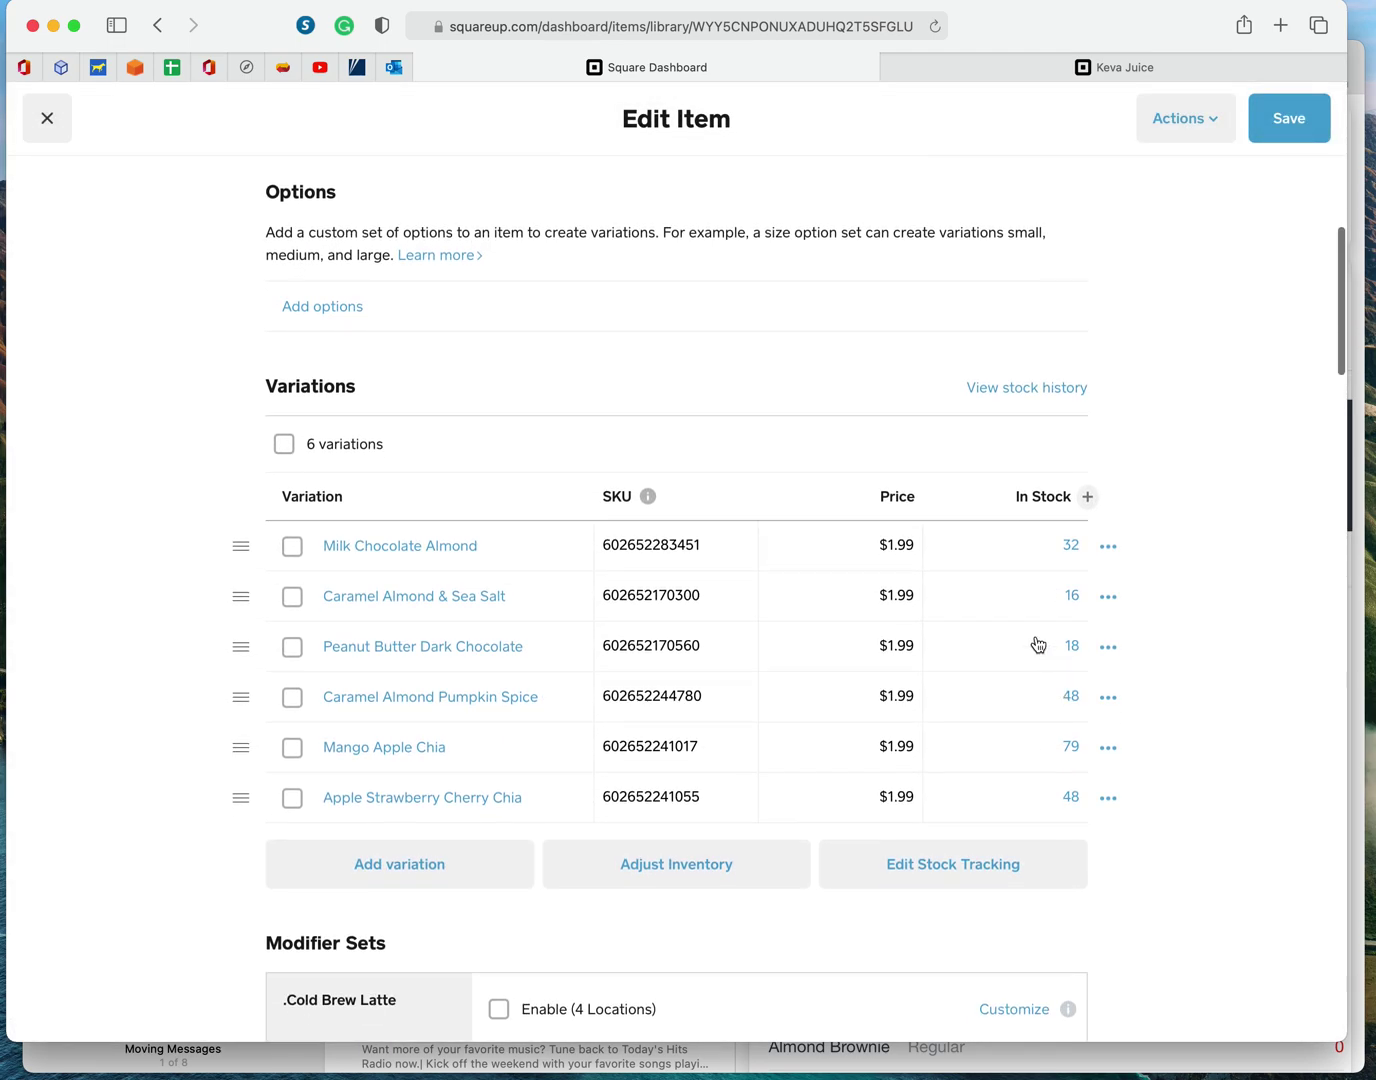
pyautogui.scroll(1, 981, 623)
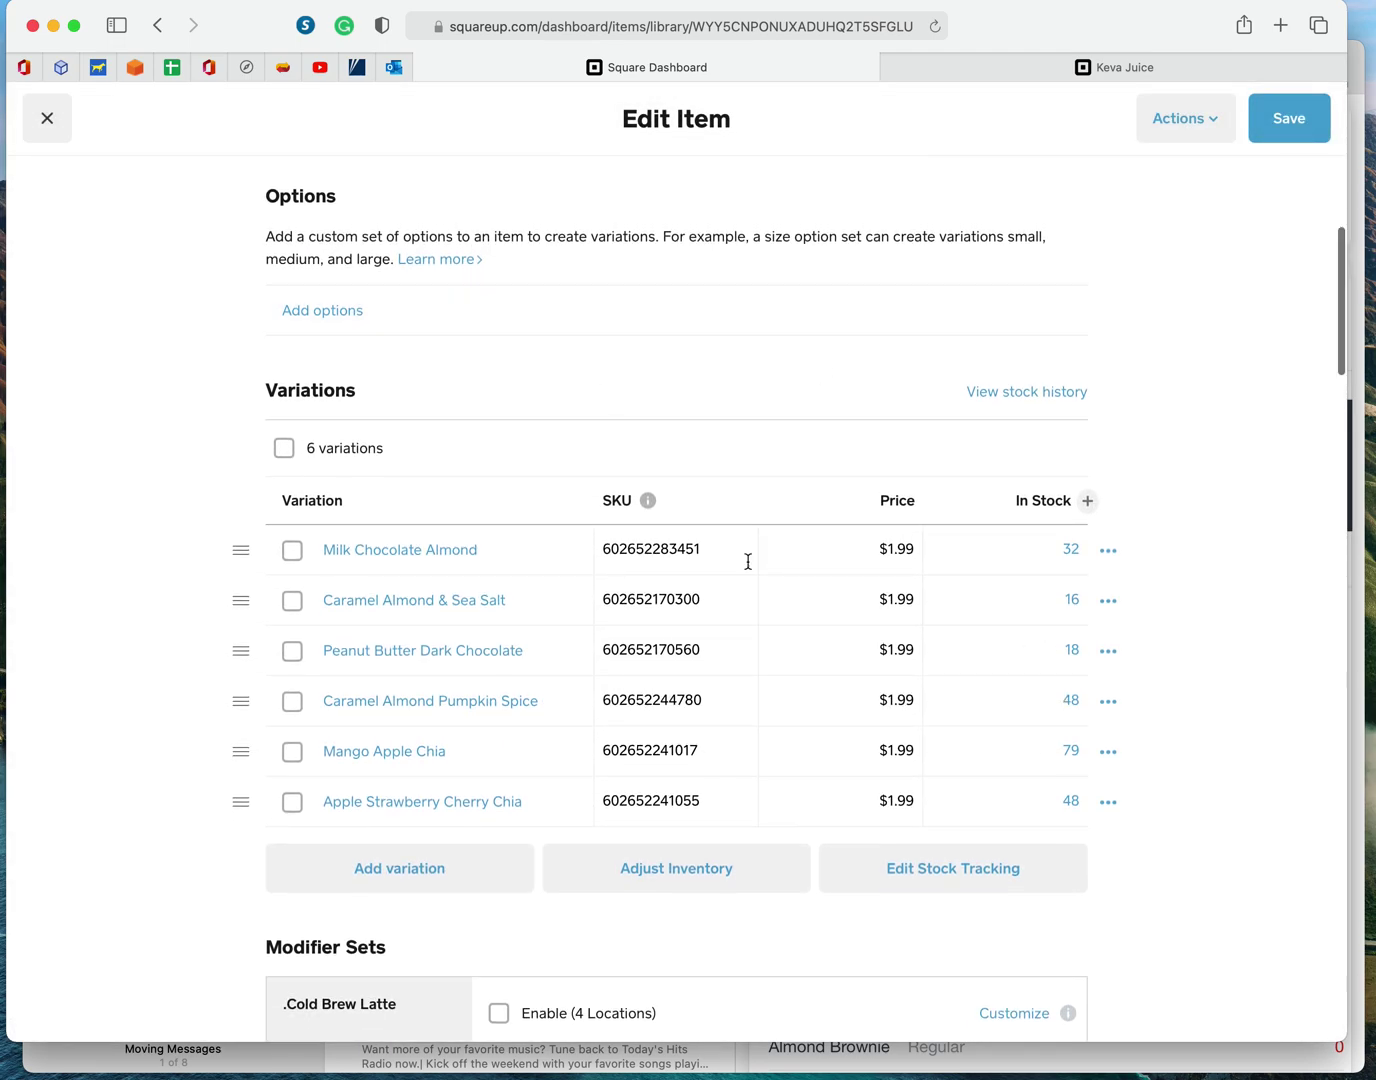
pyautogui.scroll(10, 694, 607)
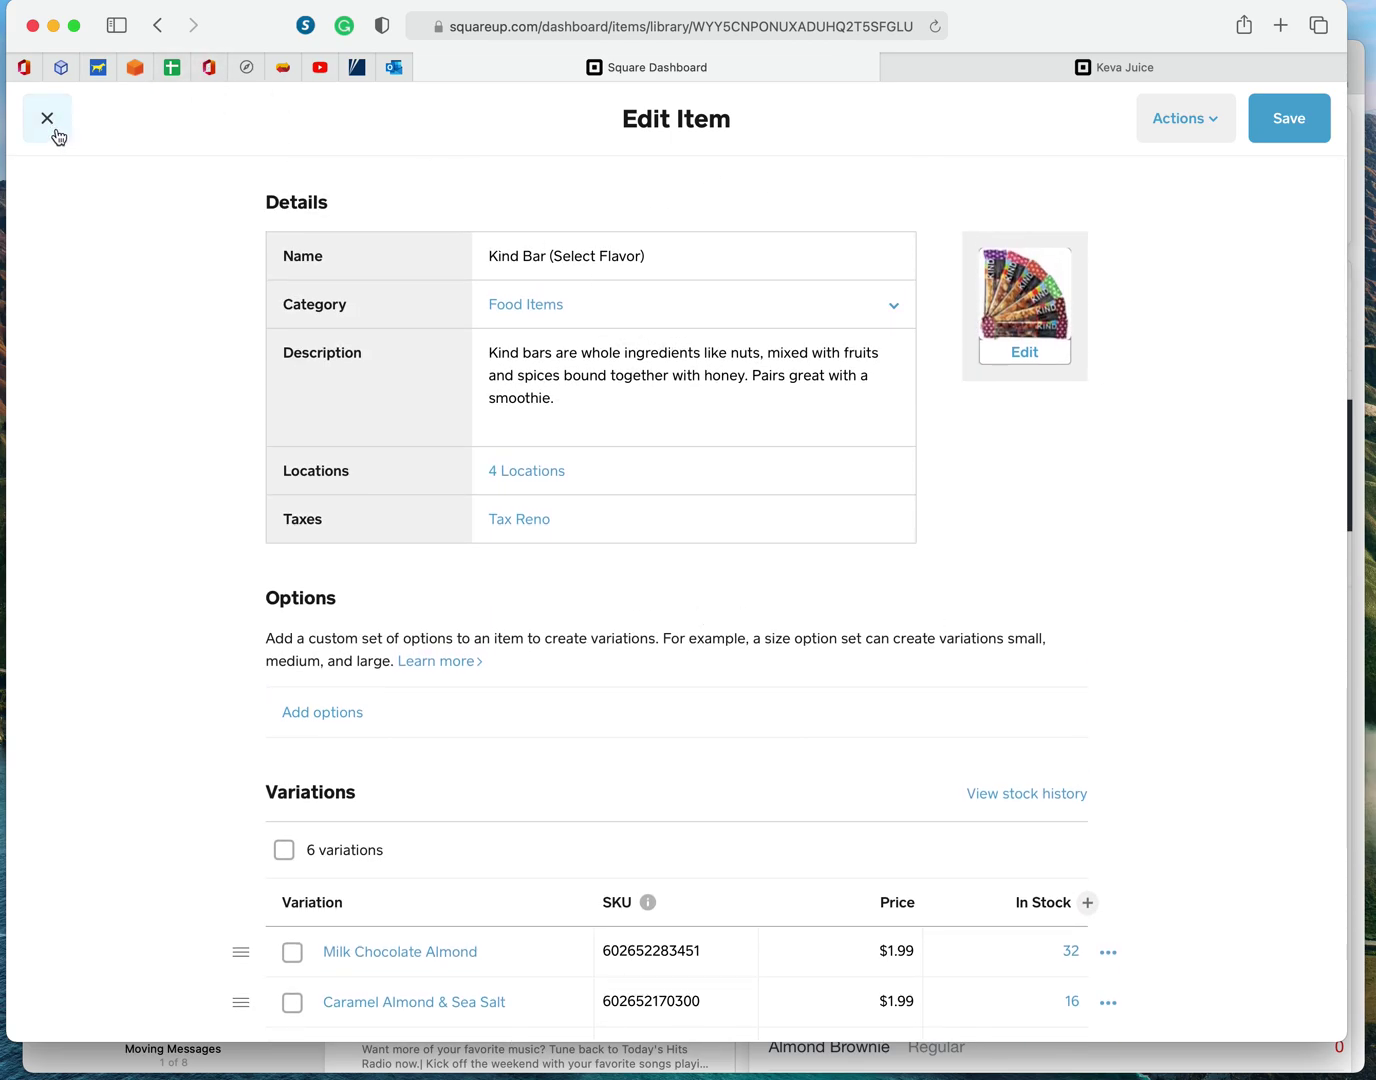
pyautogui.scroll(-15, 746, 454)
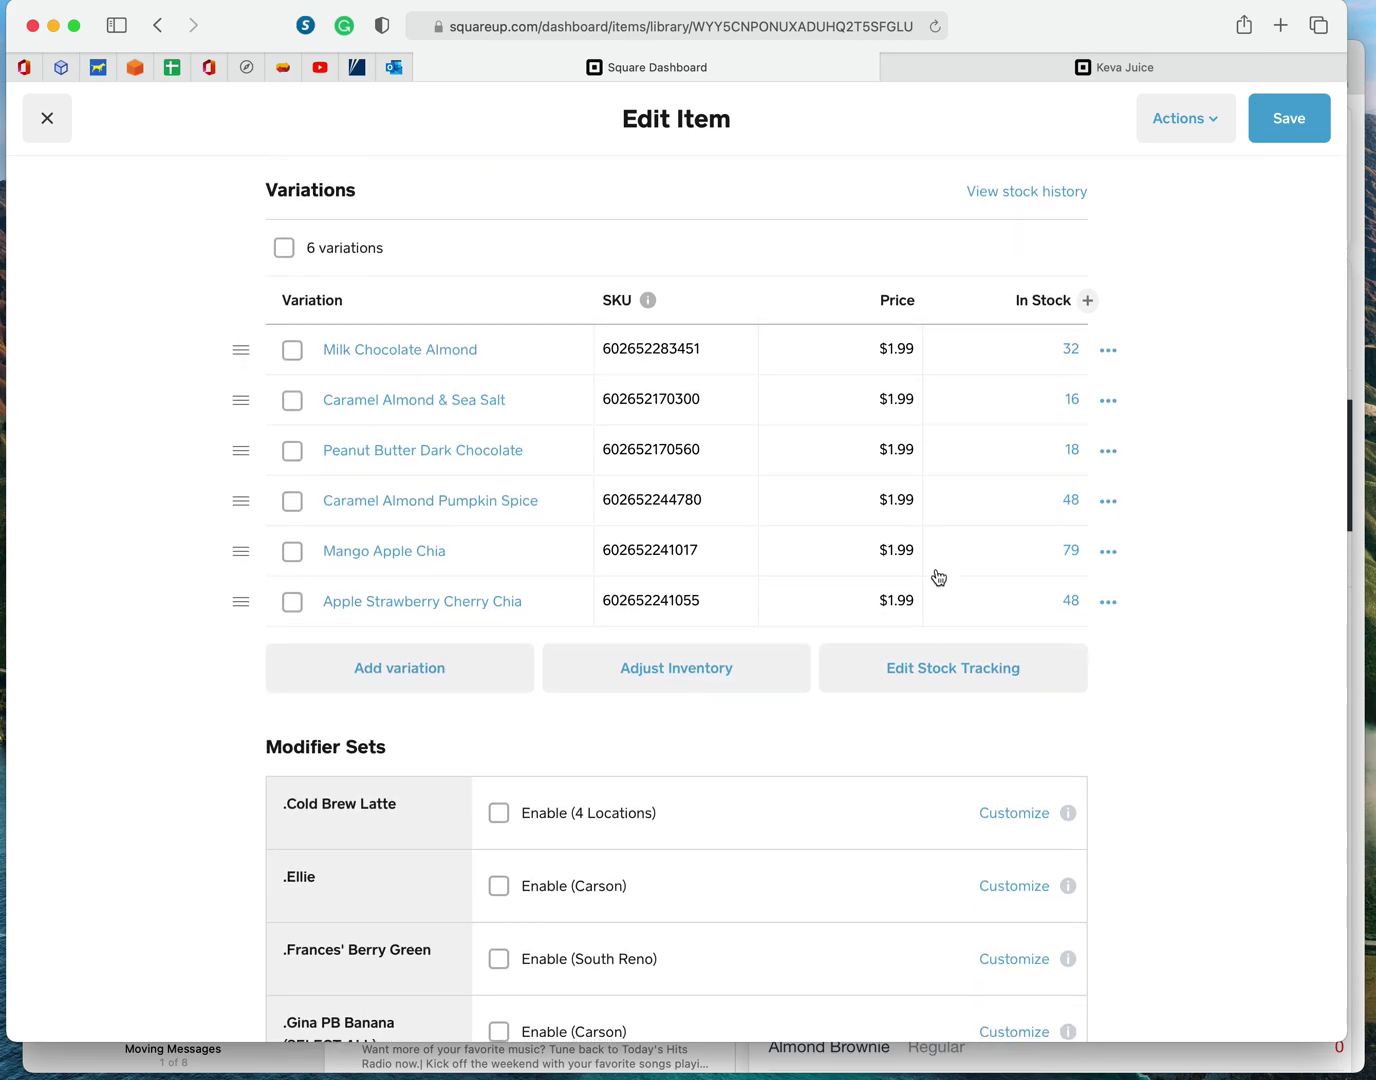
pyautogui.scroll(9, 851, 477)
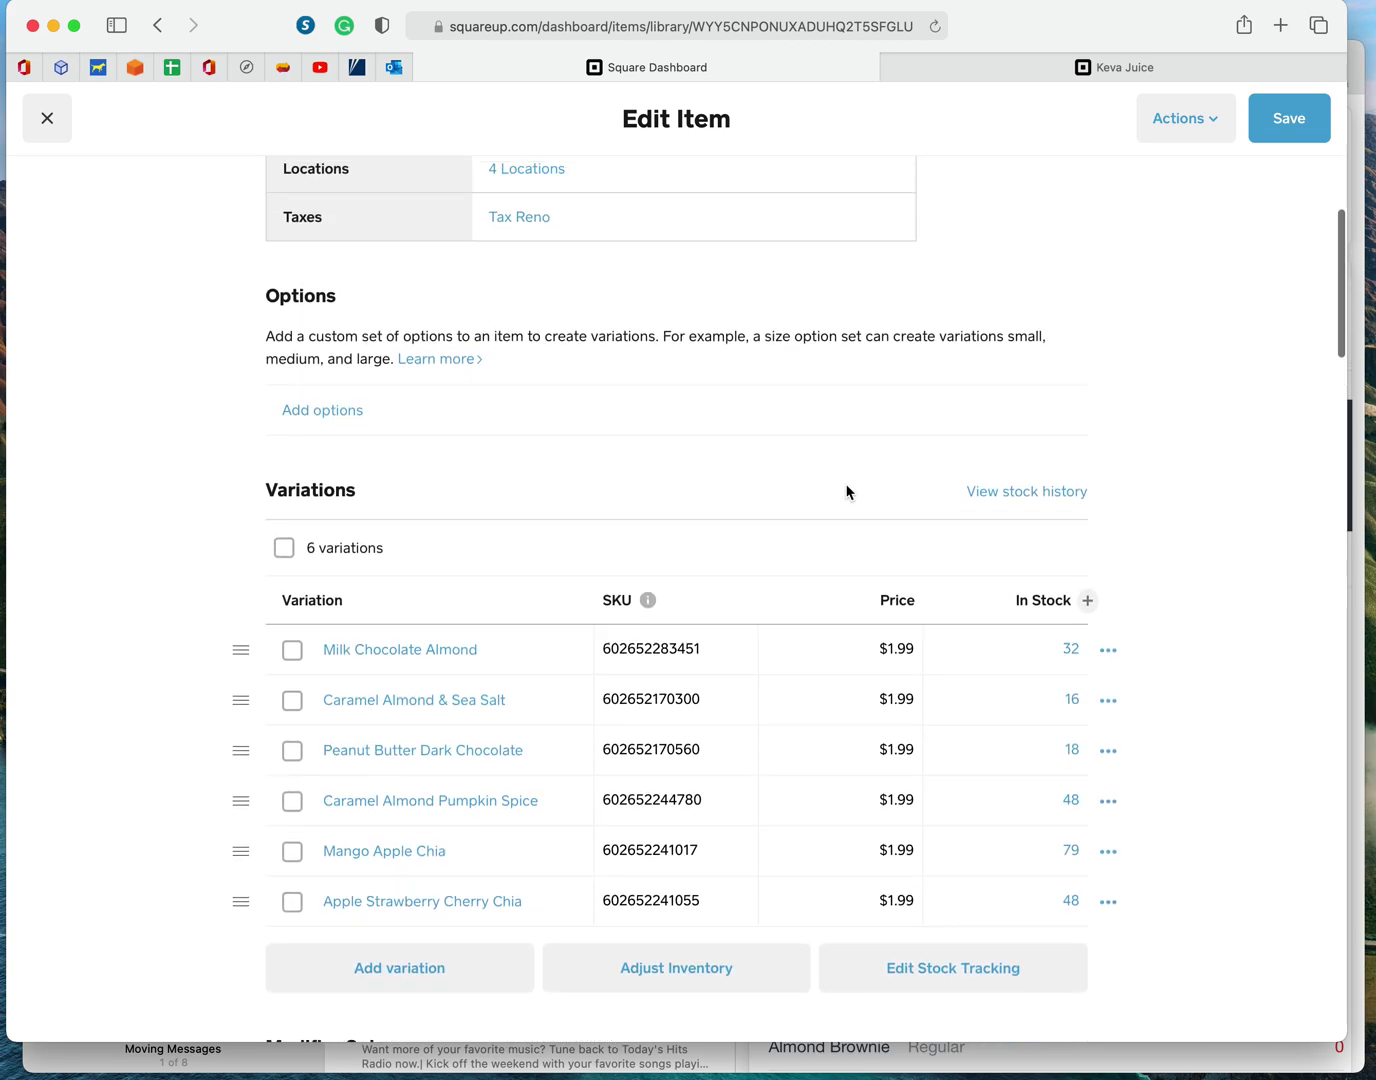
pyautogui.click(1011, 72)
pyautogui.scroll(-7, 560, 282)
pyautogui.scroll(20, 652, 215)
# Step: Add two Coconut Walnut Dark Chocolate Chip Blondies ($9.00) to the cart, then return to Square Dashboard
pyautogui.scroll(15, 649, 215)
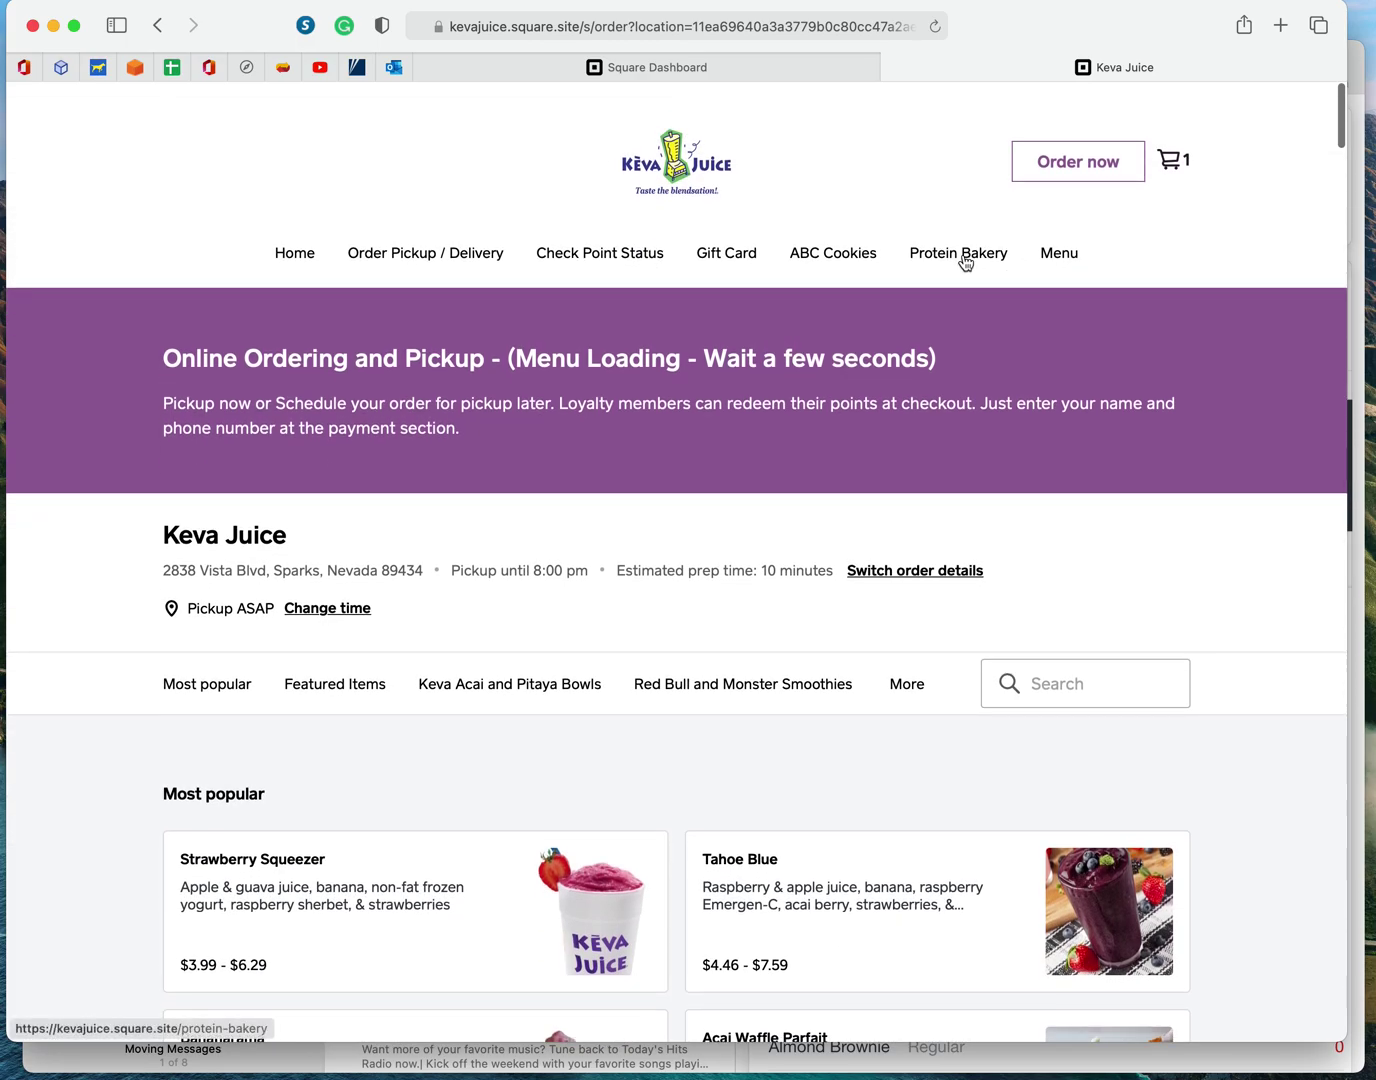
pyautogui.click(966, 262)
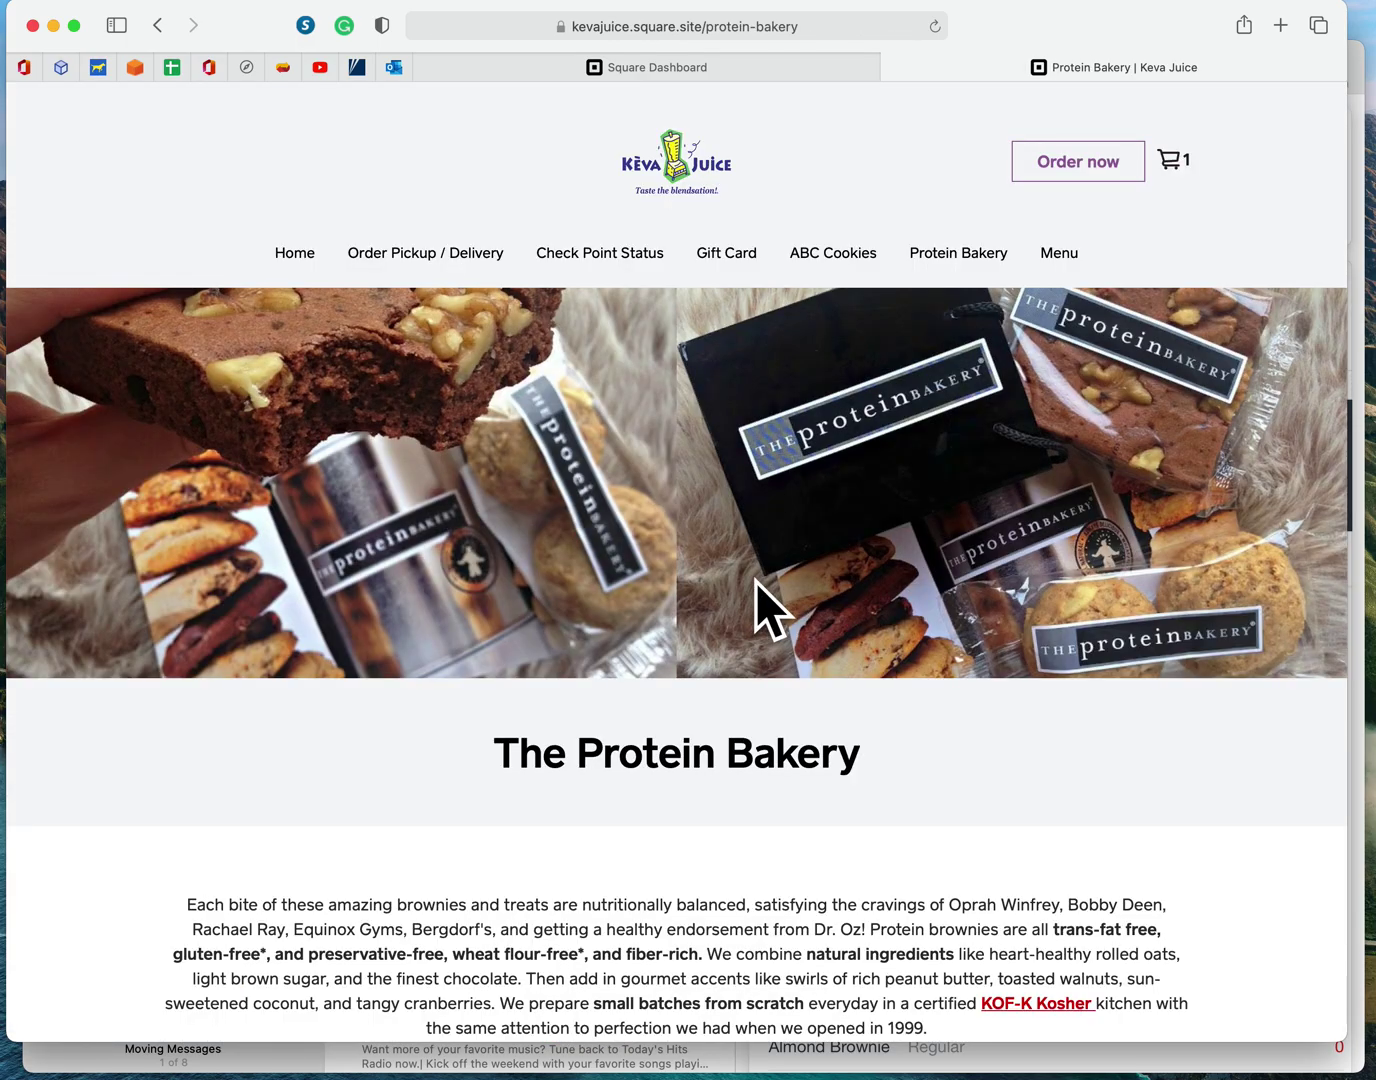
pyautogui.scroll(-10, 755, 582)
pyautogui.scroll(-2, 758, 588)
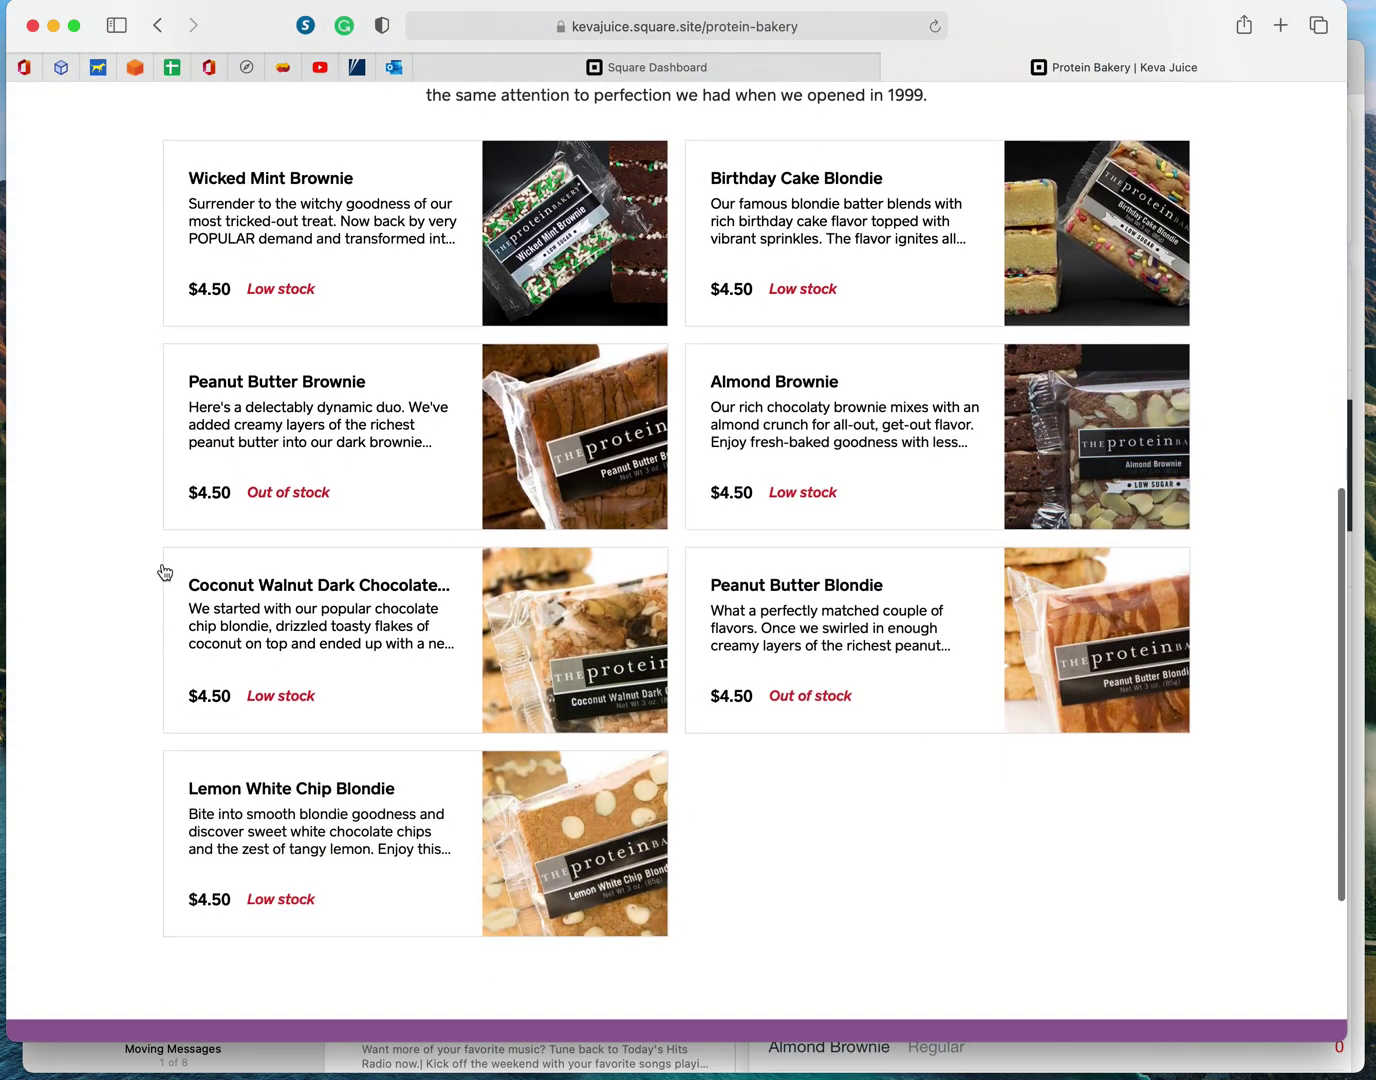
pyautogui.click(575, 639)
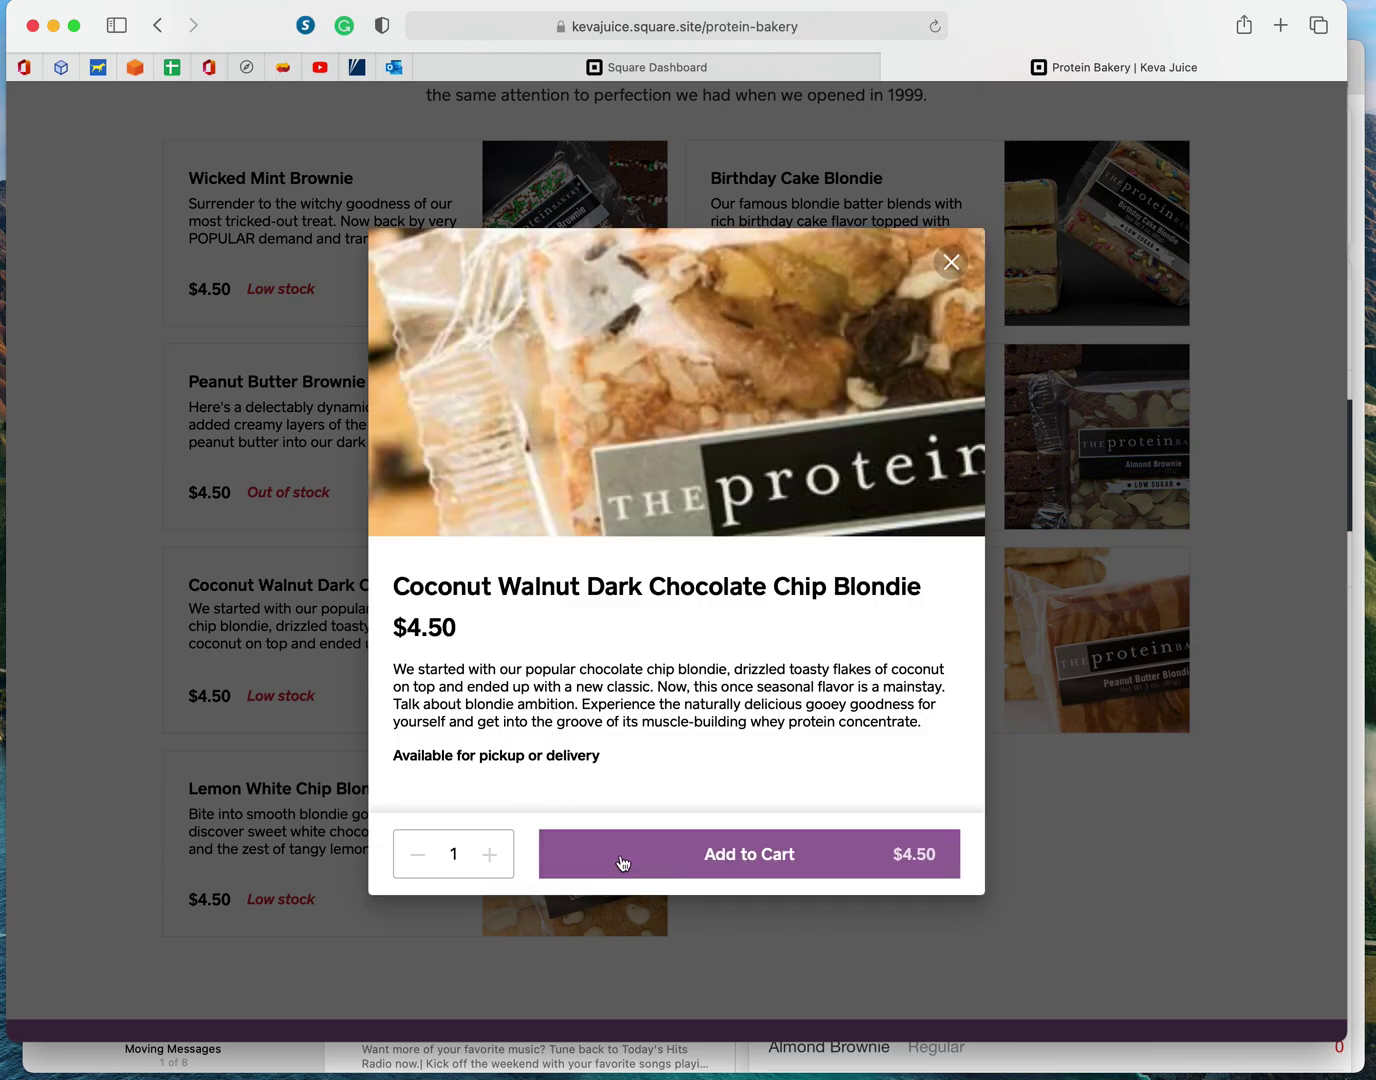
pyautogui.click(489, 856)
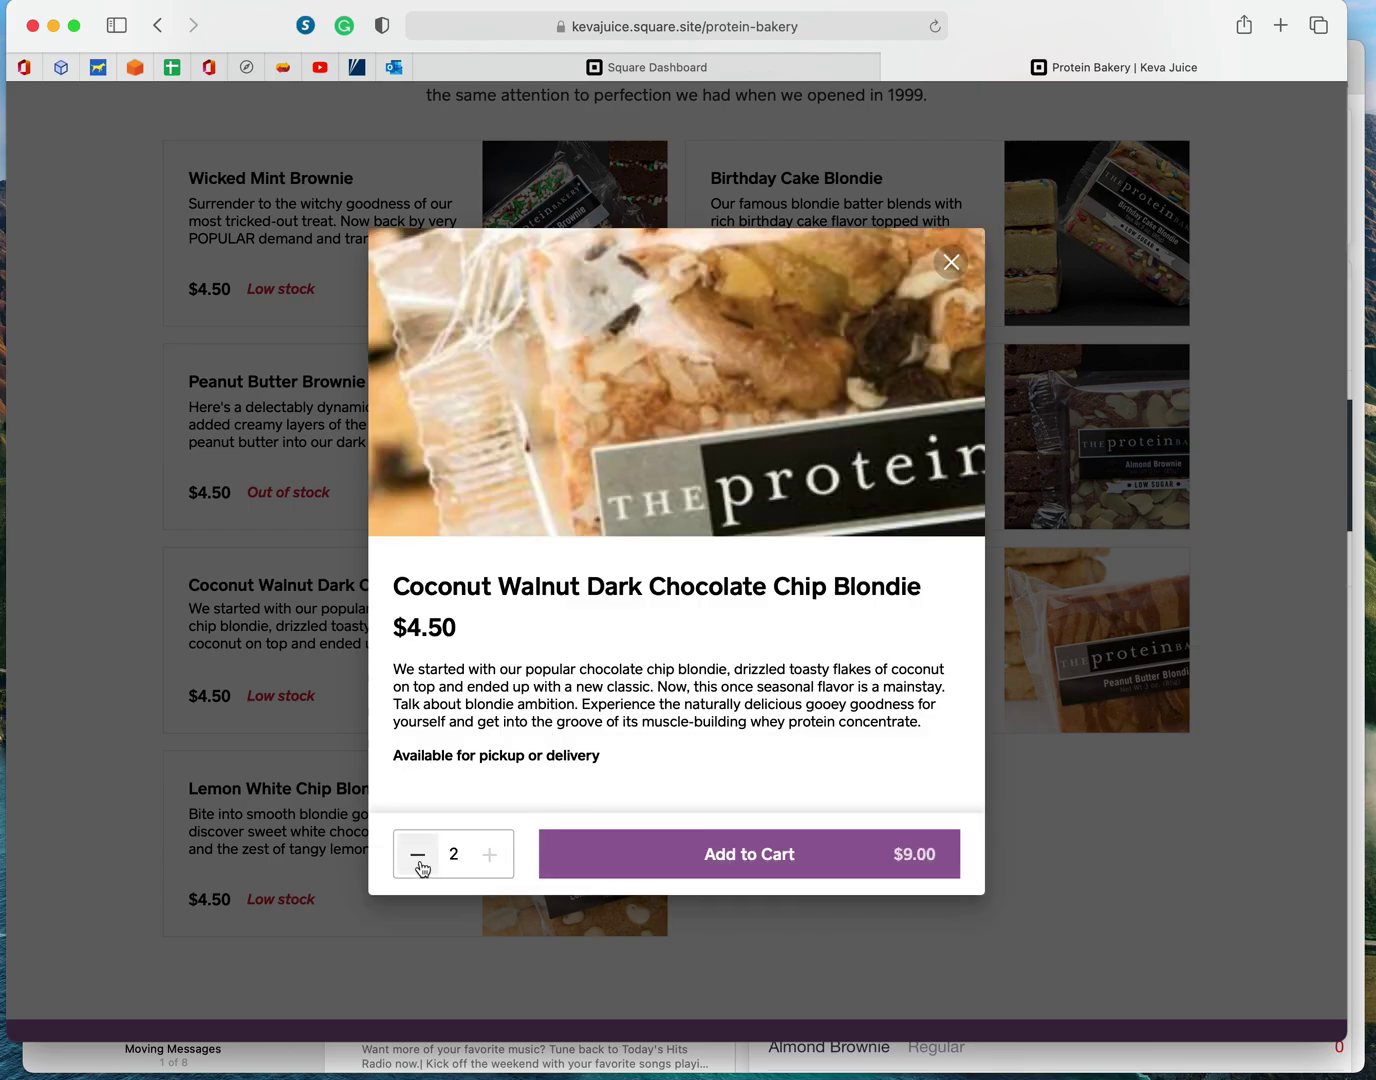
pyautogui.click(955, 853)
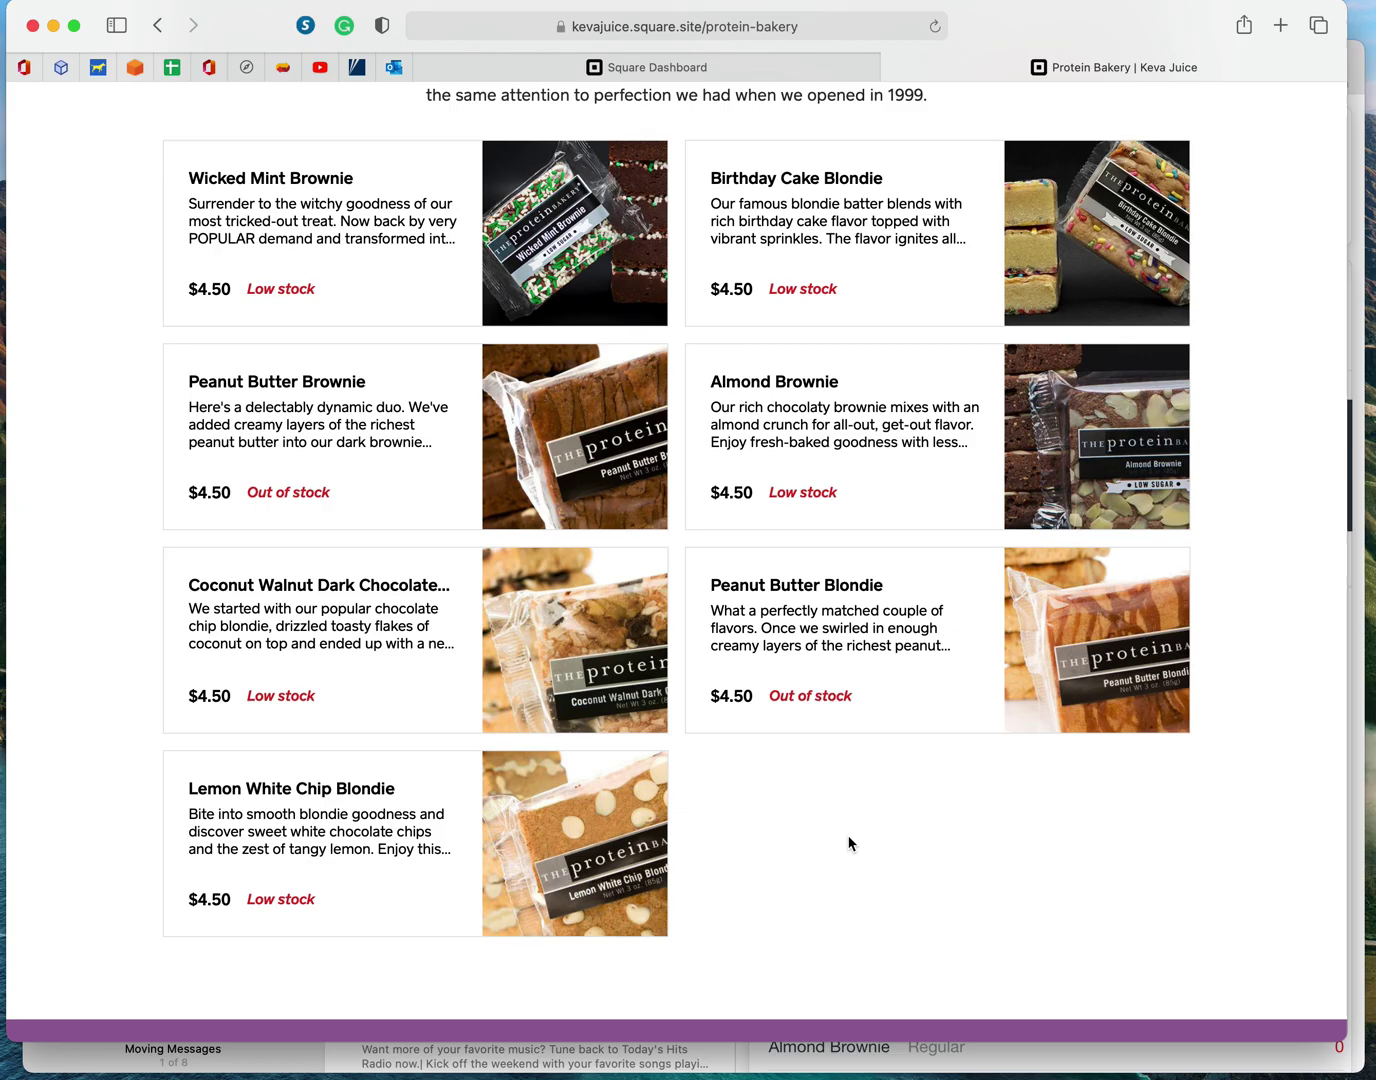
pyautogui.scroll(-4, 860, 835)
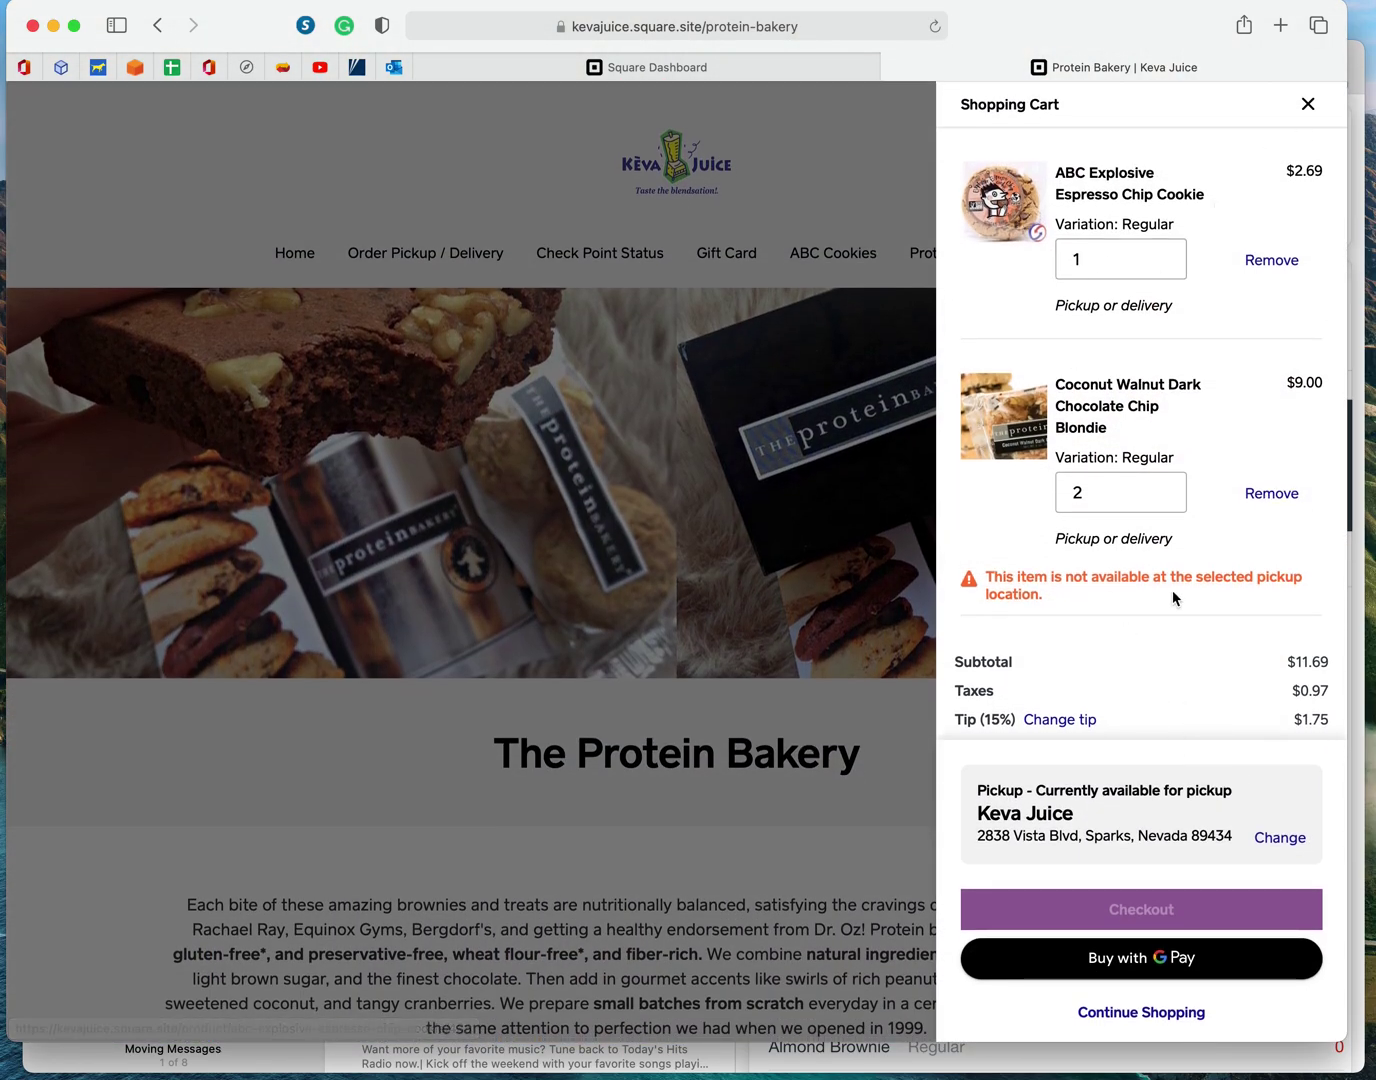
pyautogui.click(1309, 106)
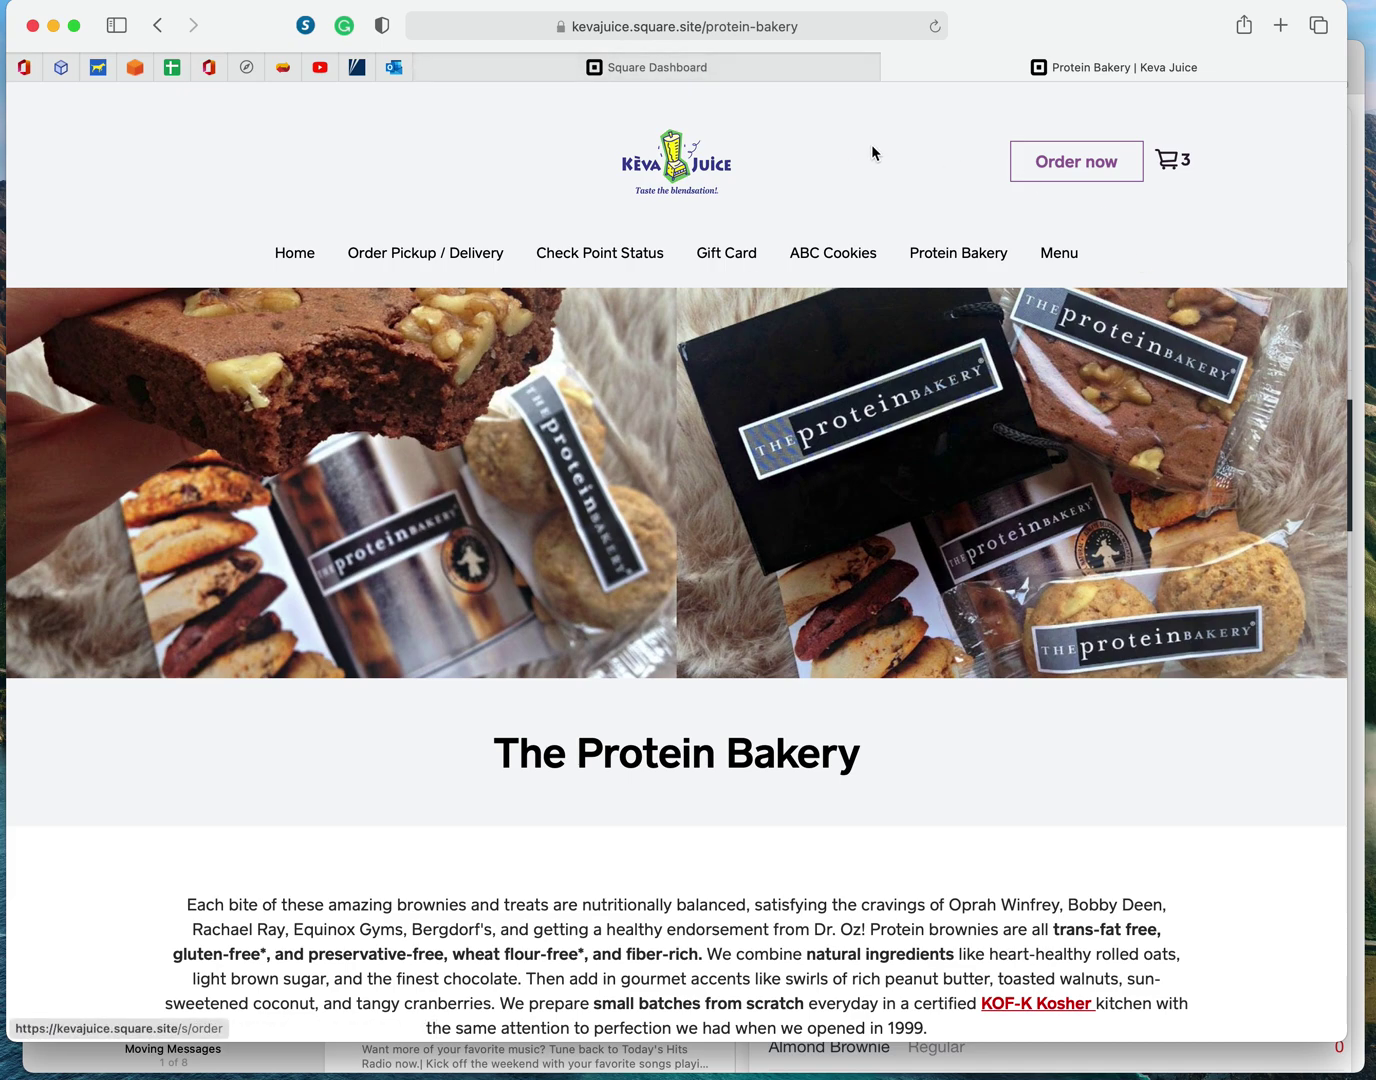
pyautogui.click(782, 69)
# Step: Read the 11/12/20 Low Stock Alerts at Sparks email listing items at 0, including the Coconut Walnut Blondie
pyautogui.moveTo(266, 27); pyautogui.dragTo(264, 65)
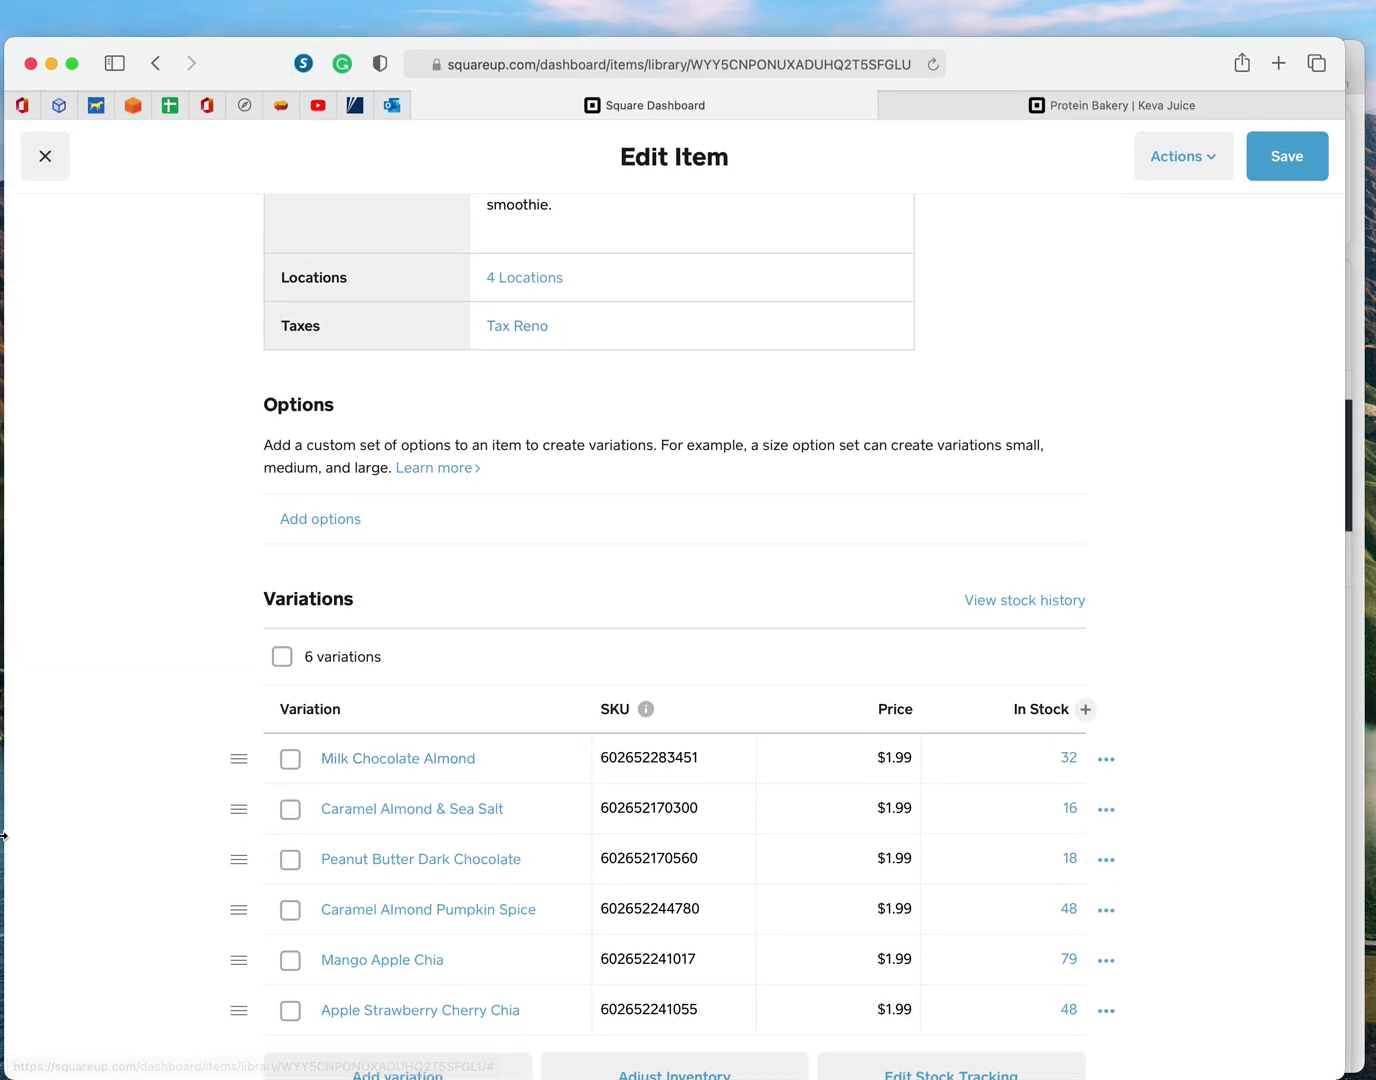
pyautogui.press('super+Tab')
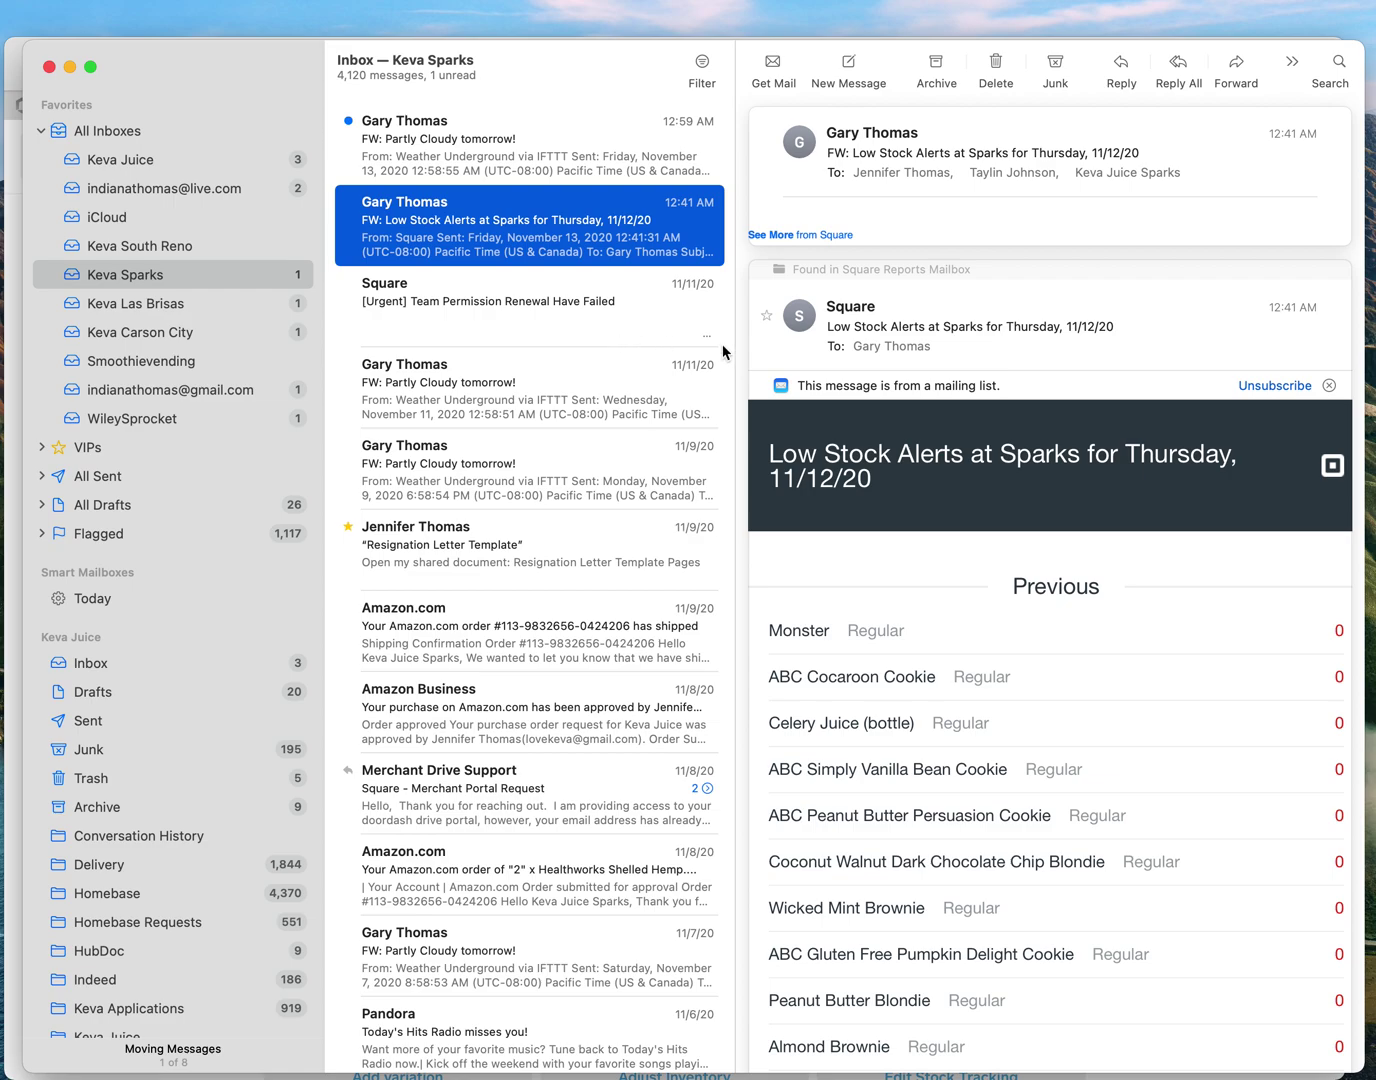
pyautogui.scroll(-8, 1118, 791)
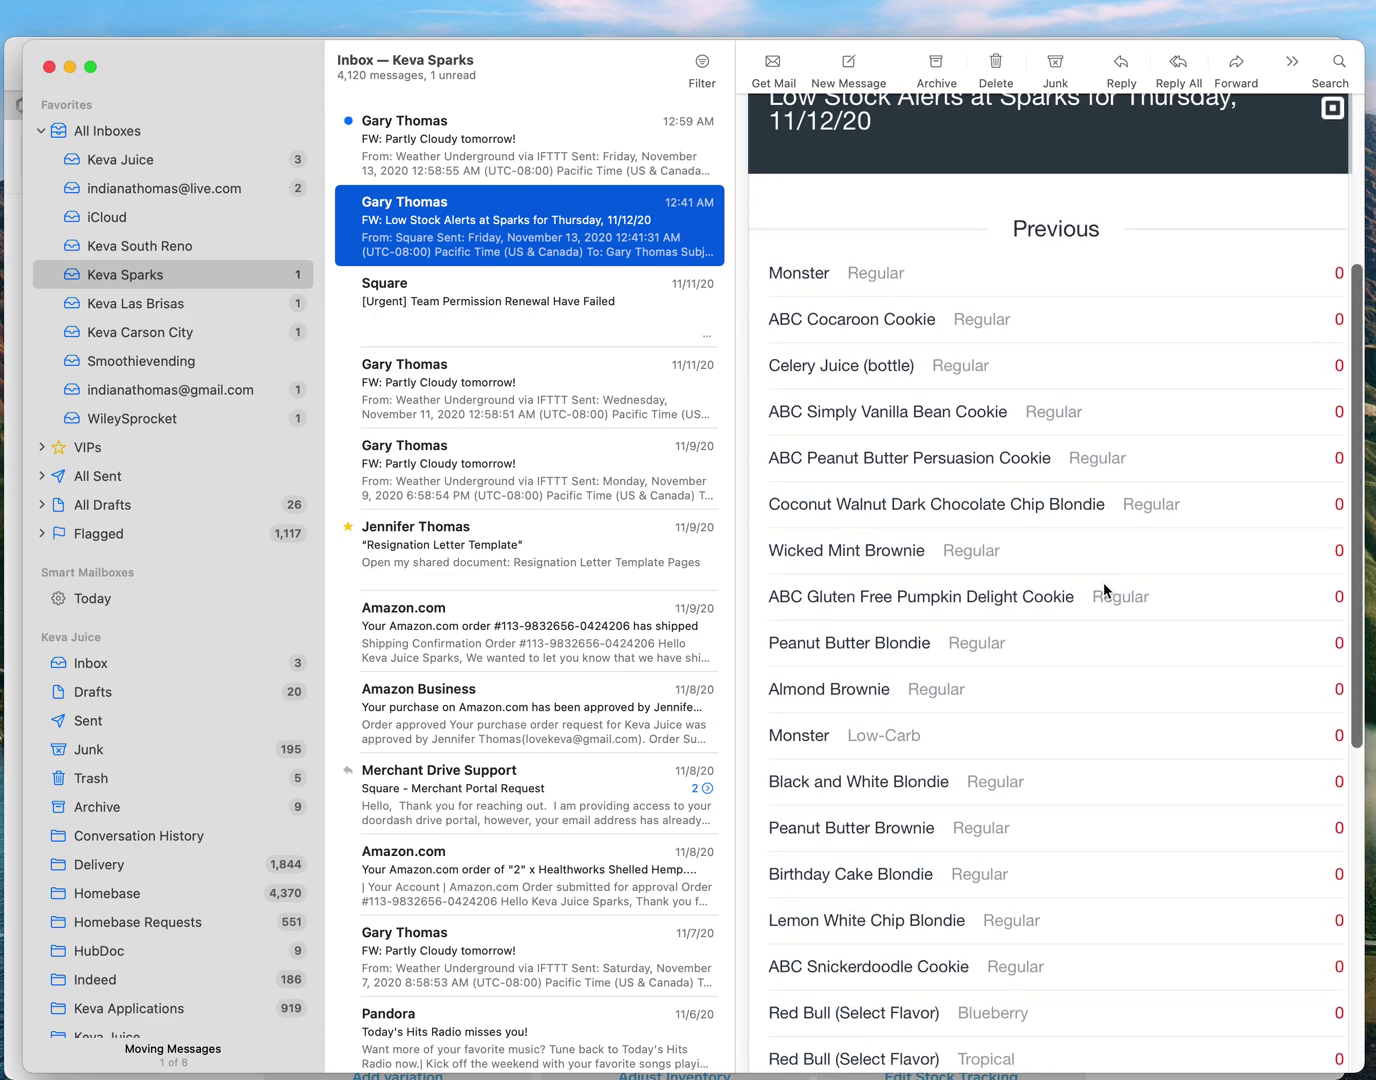
pyautogui.scroll(-2, 1007, 570)
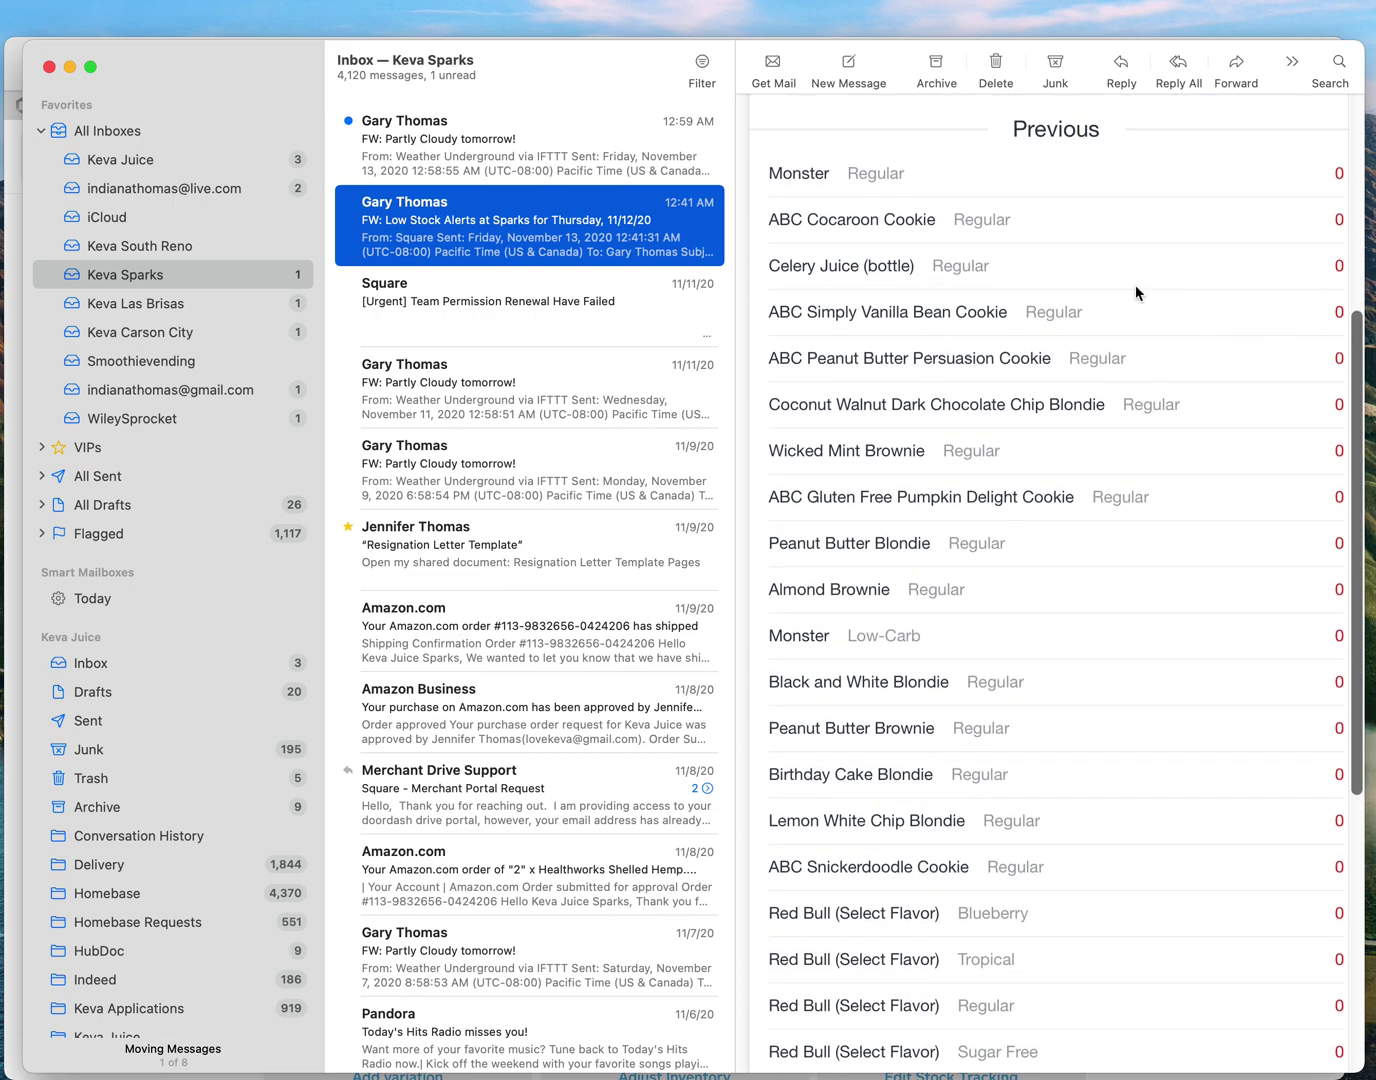
pyautogui.scroll(9, 1099, 279)
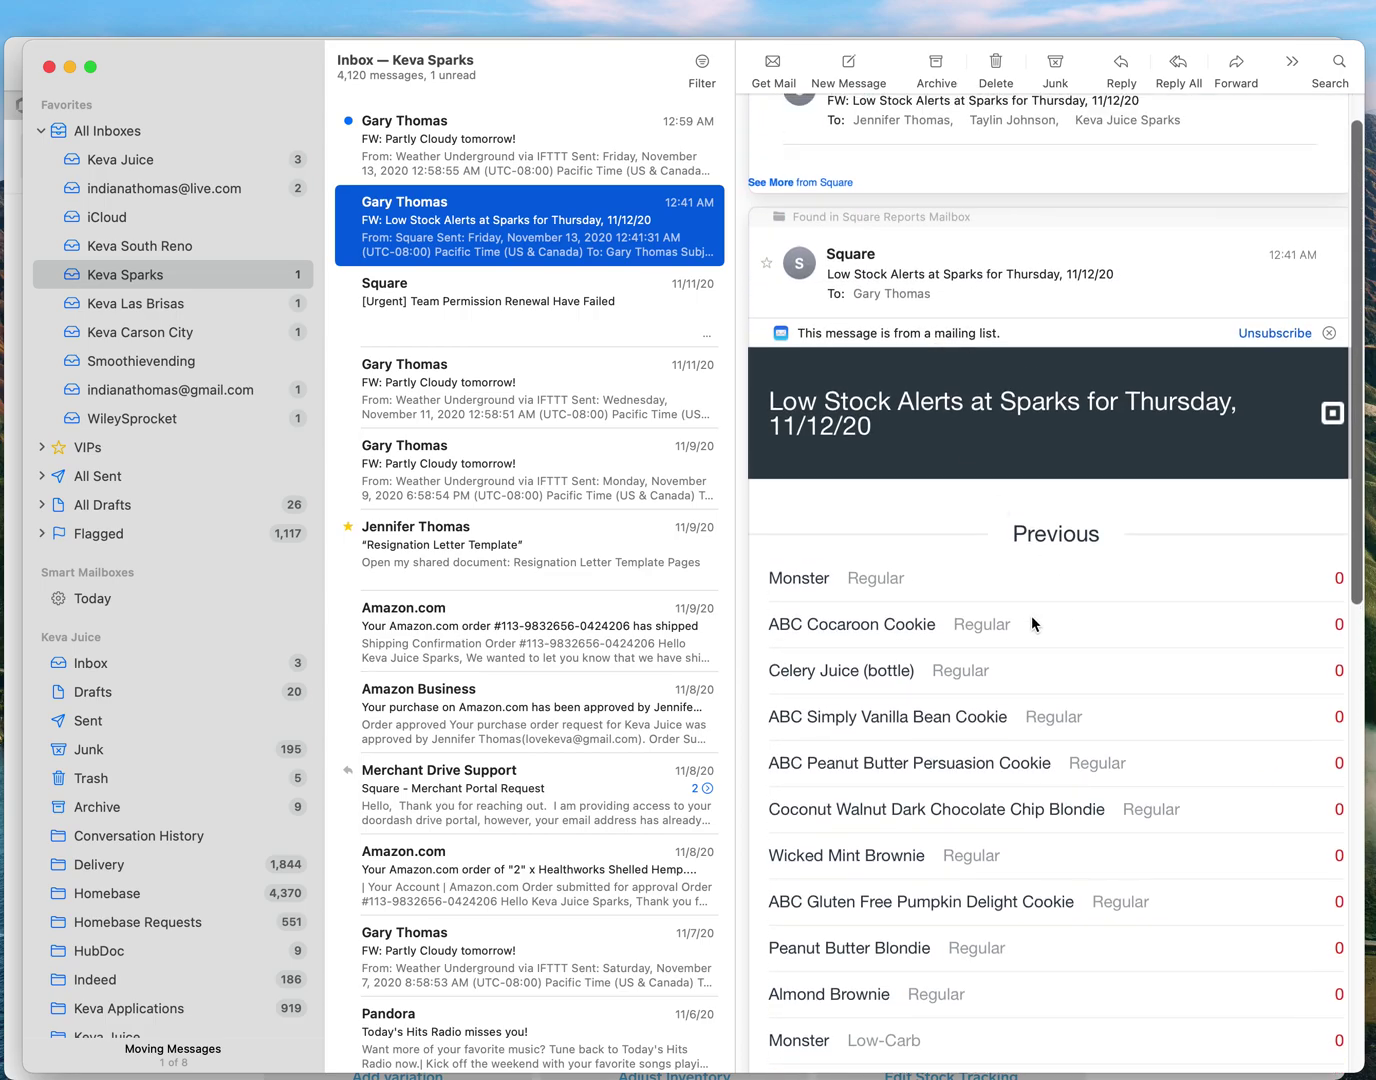
pyautogui.scroll(-3, 1033, 624)
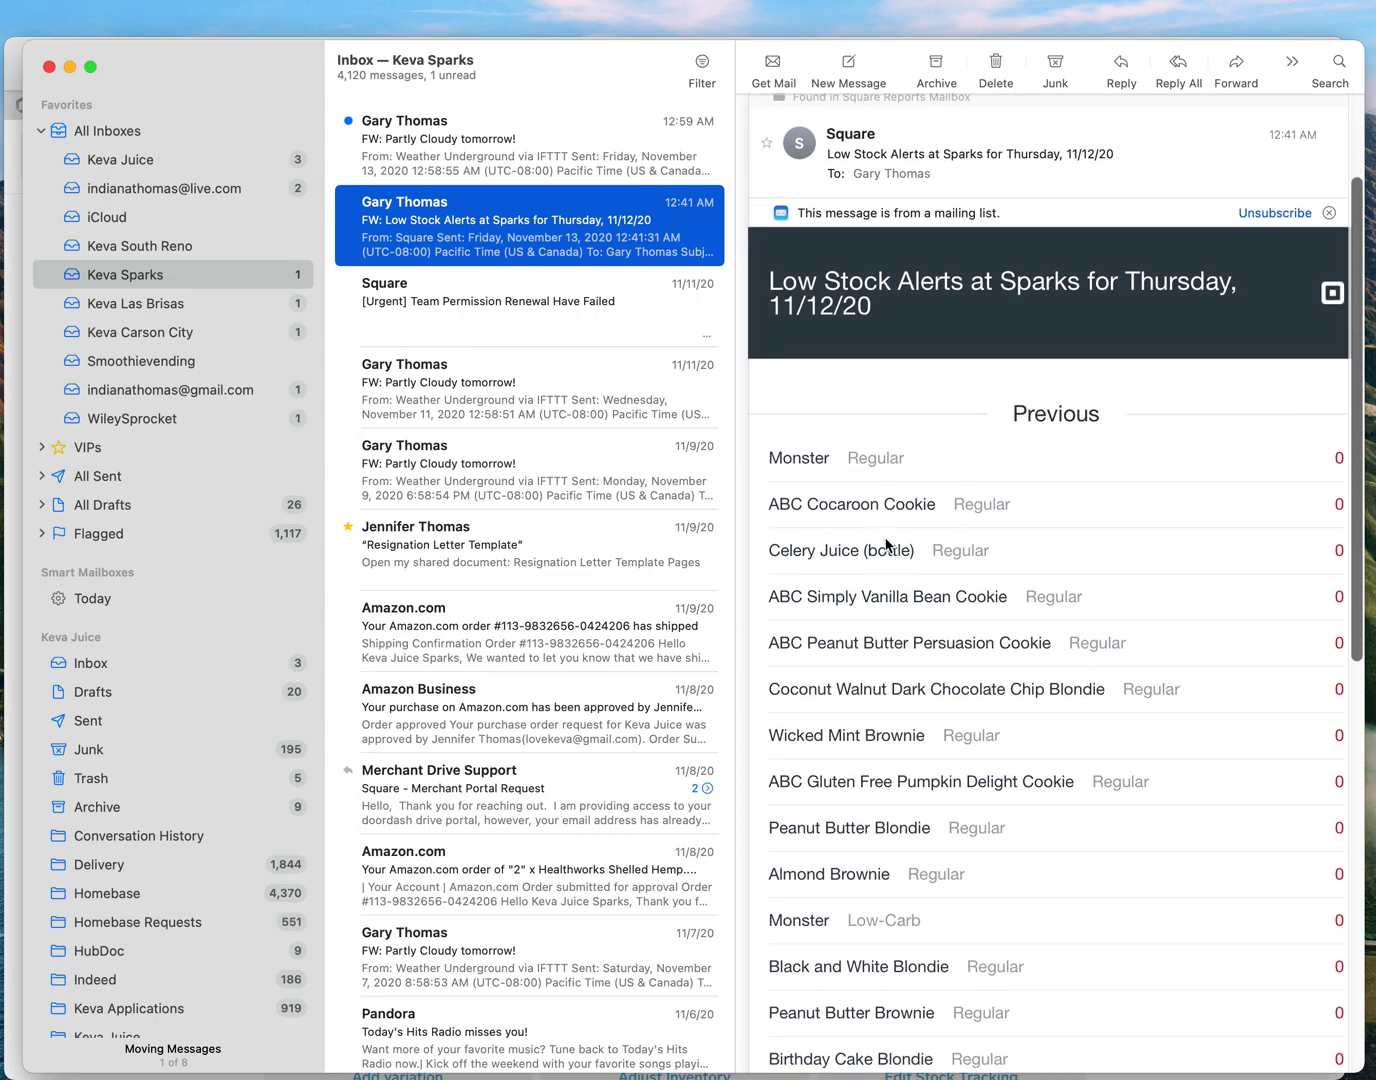
pyautogui.scroll(-15, 886, 548)
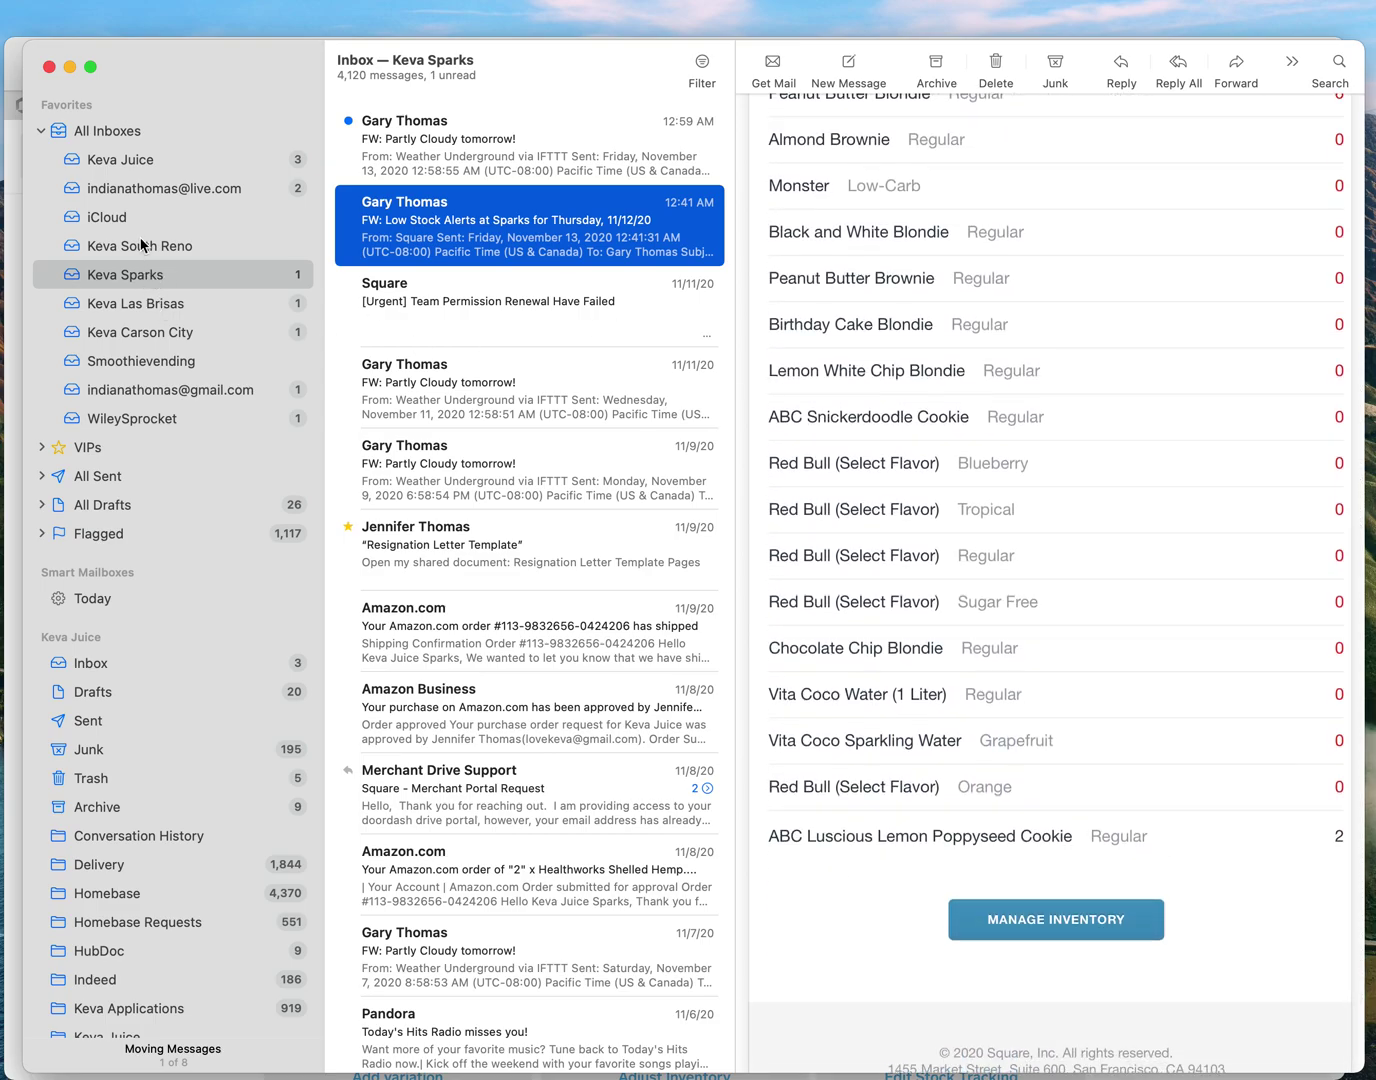
pyautogui.scroll(15, 921, 381)
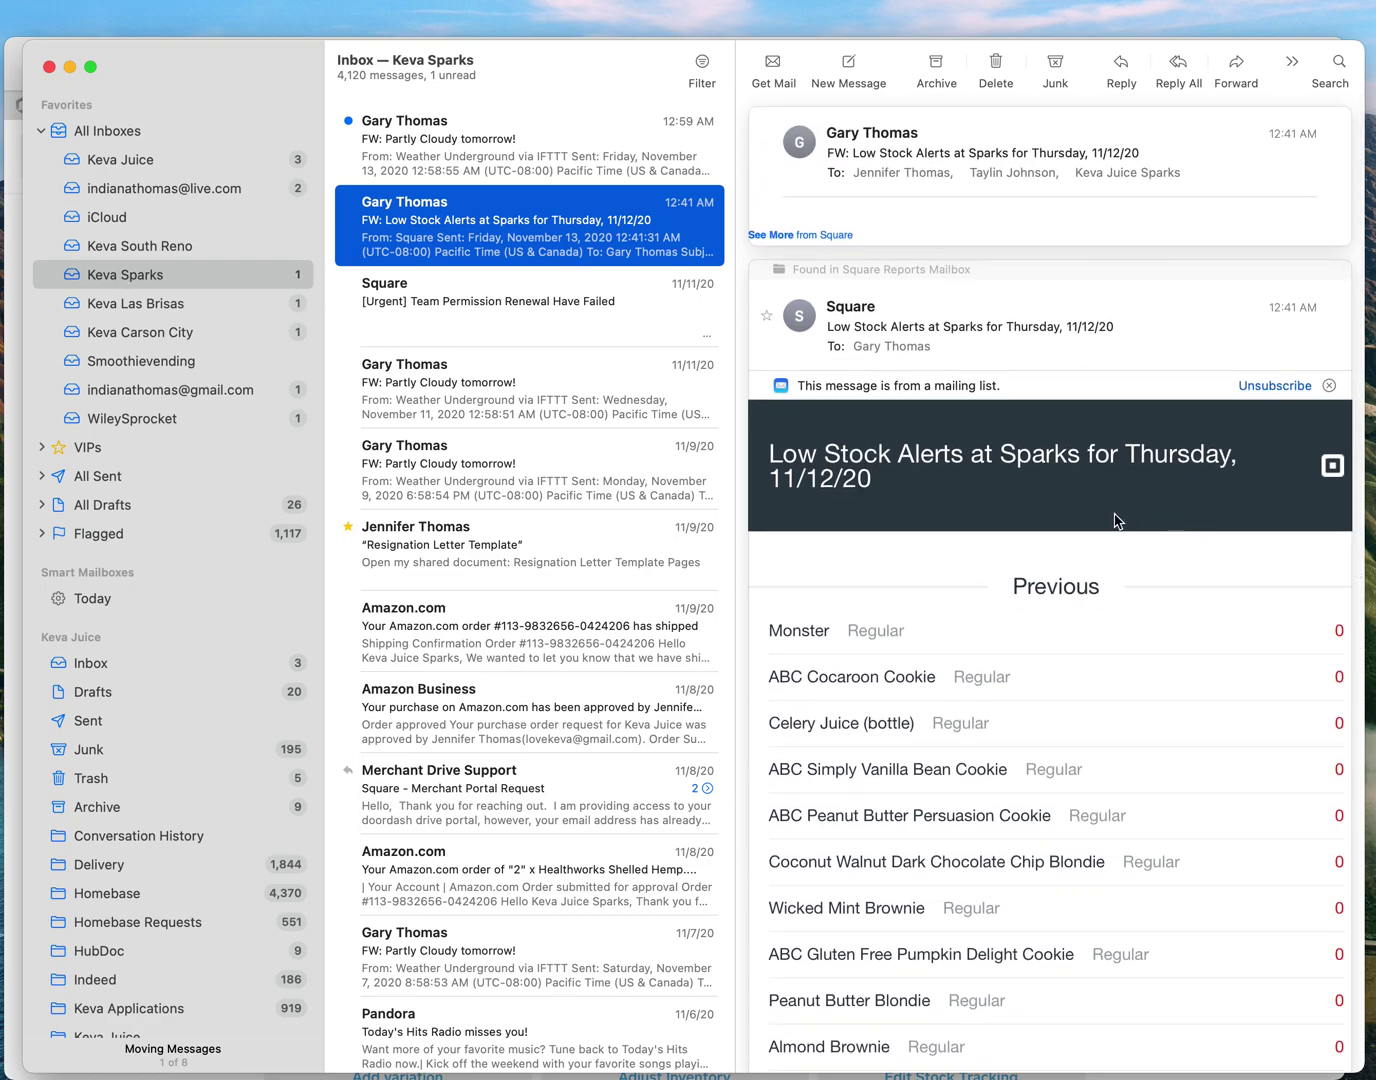
pyautogui.scroll(-8, 1173, 529)
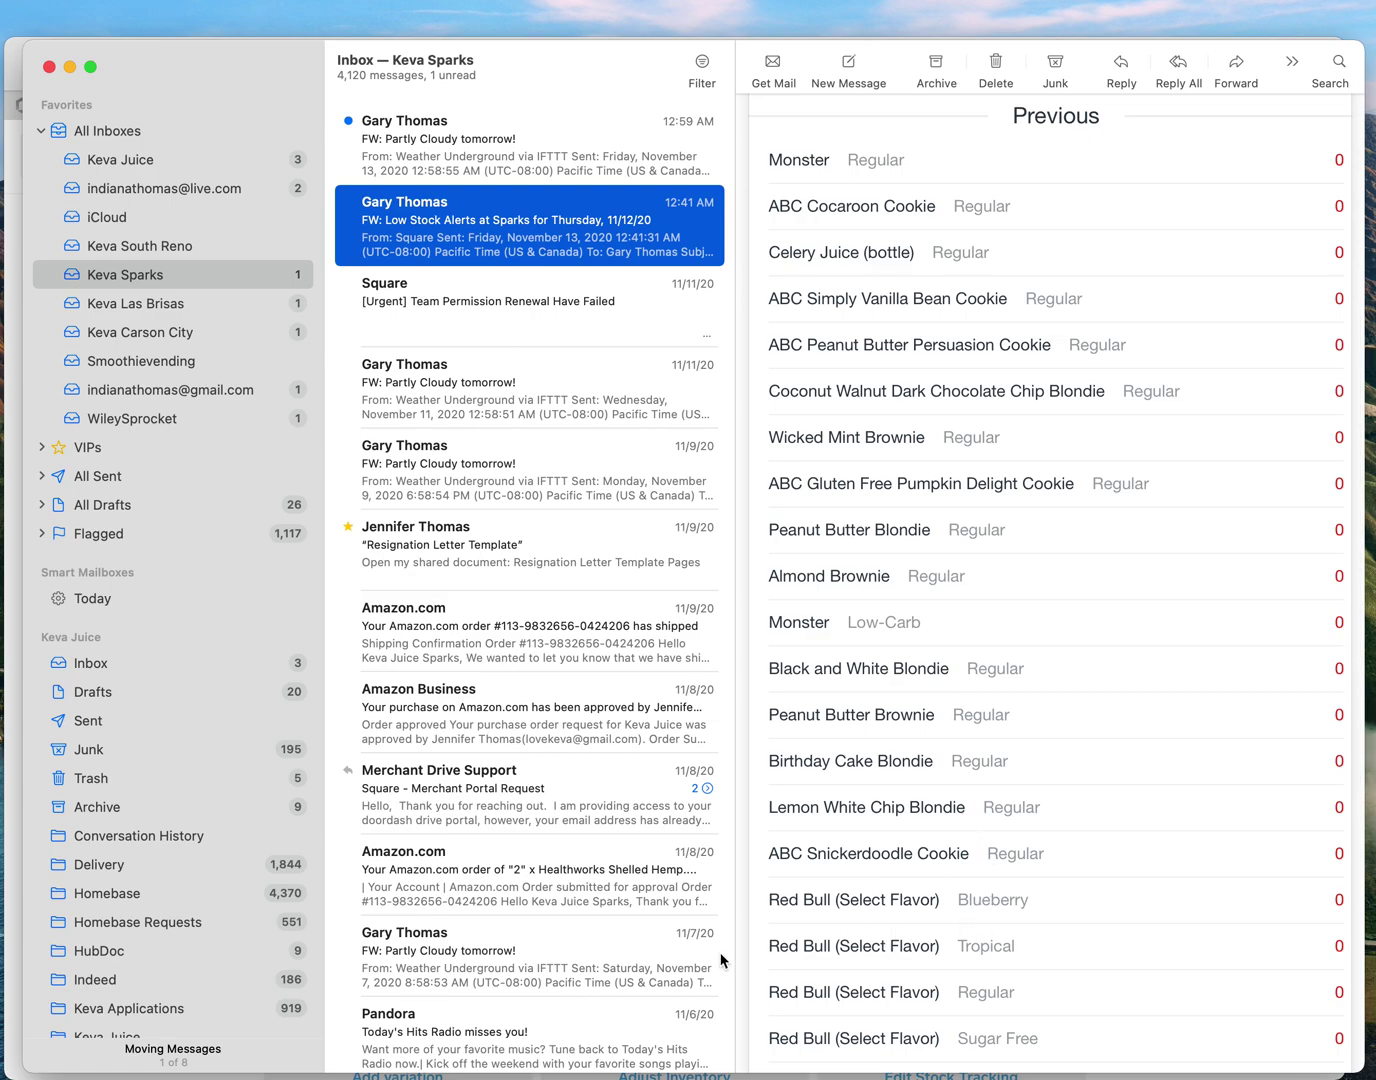
# Step: Close the Kind Bar item editor, discarding the unsaved changes
pyautogui.click(805, 1075)
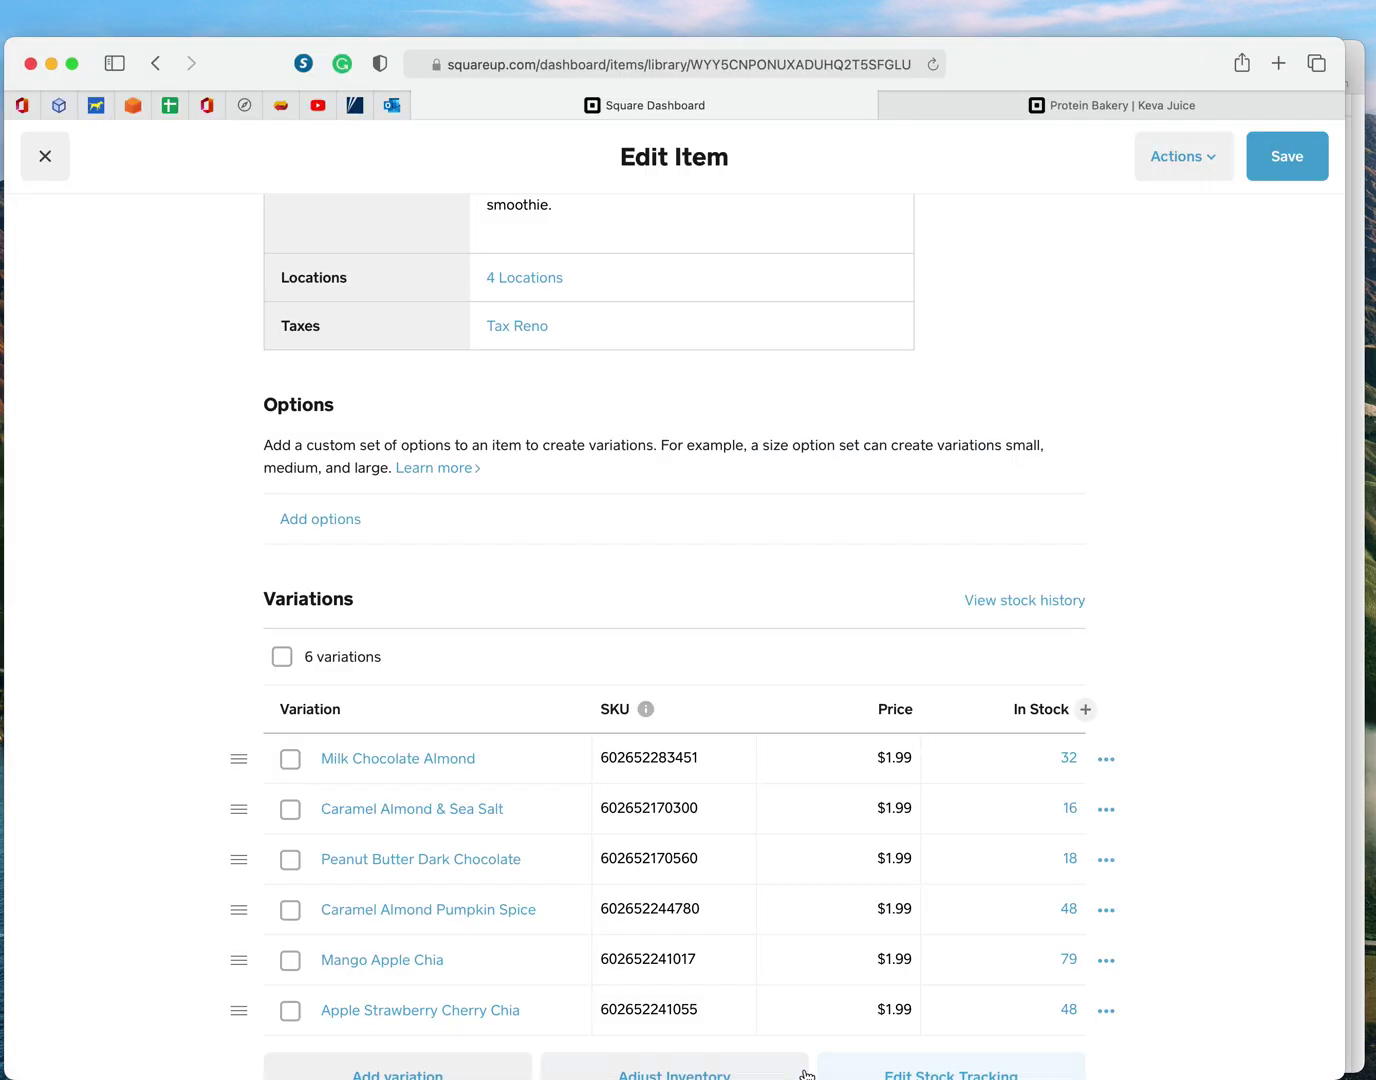
pyautogui.scroll(5, 893, 746)
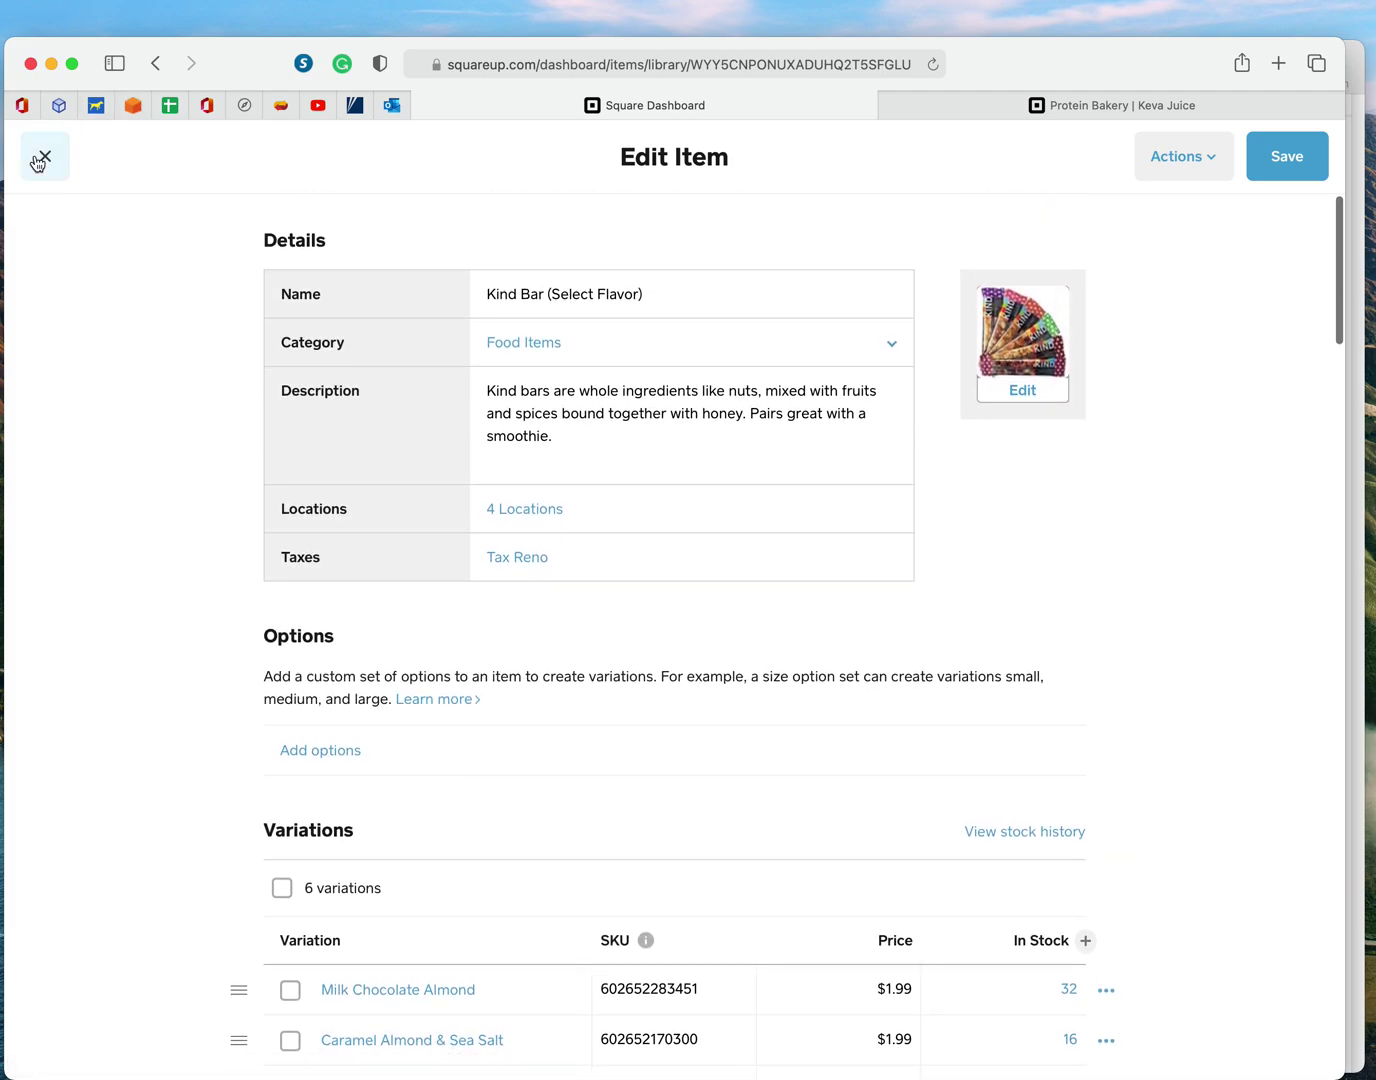
pyautogui.click(42, 158)
pyautogui.click(762, 676)
# Step: Filter the Item Library to Low Stock Alert items and clear the 'Kind' search
pyautogui.click(628, 251)
pyautogui.click(640, 337)
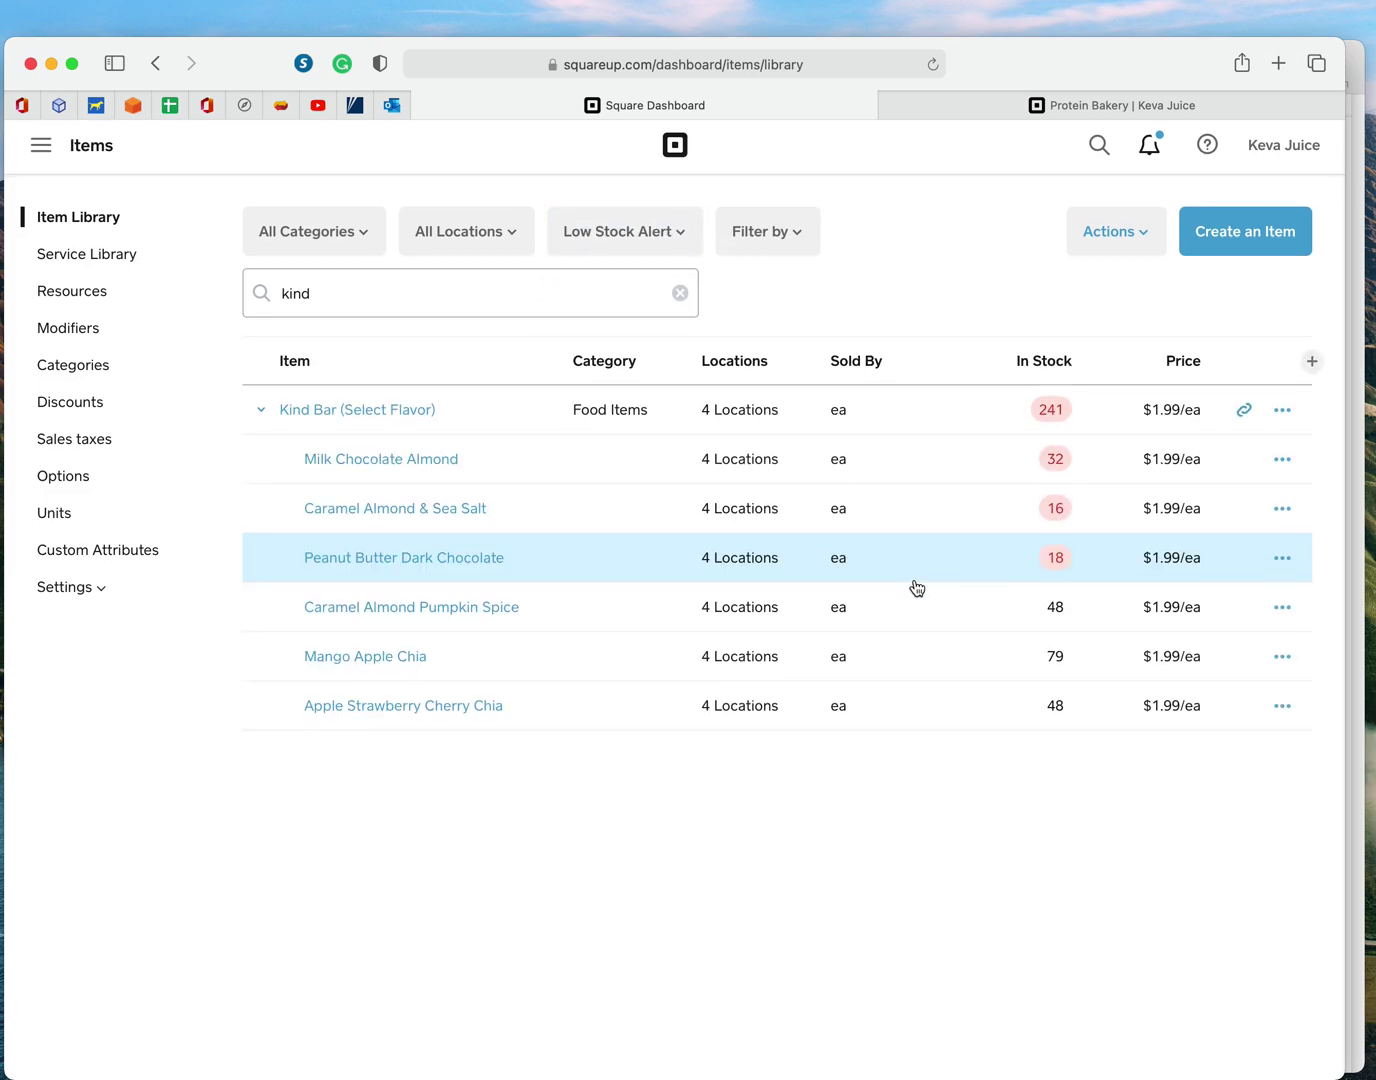
pyautogui.click(681, 295)
pyautogui.scroll(-15, 801, 553)
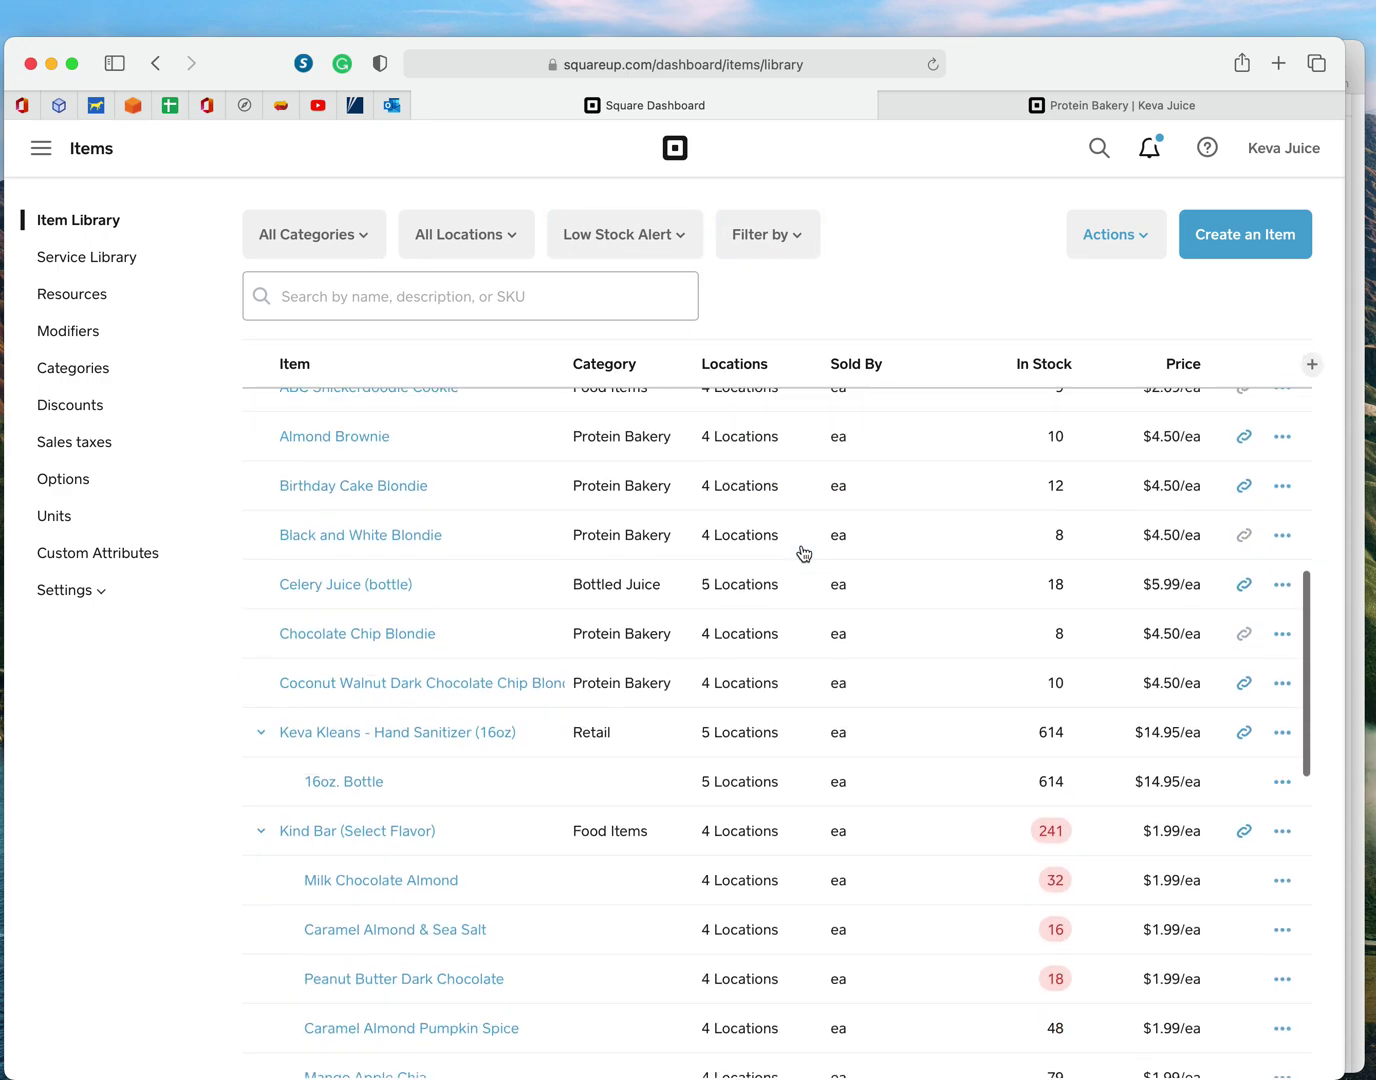
pyautogui.scroll(-8, 802, 553)
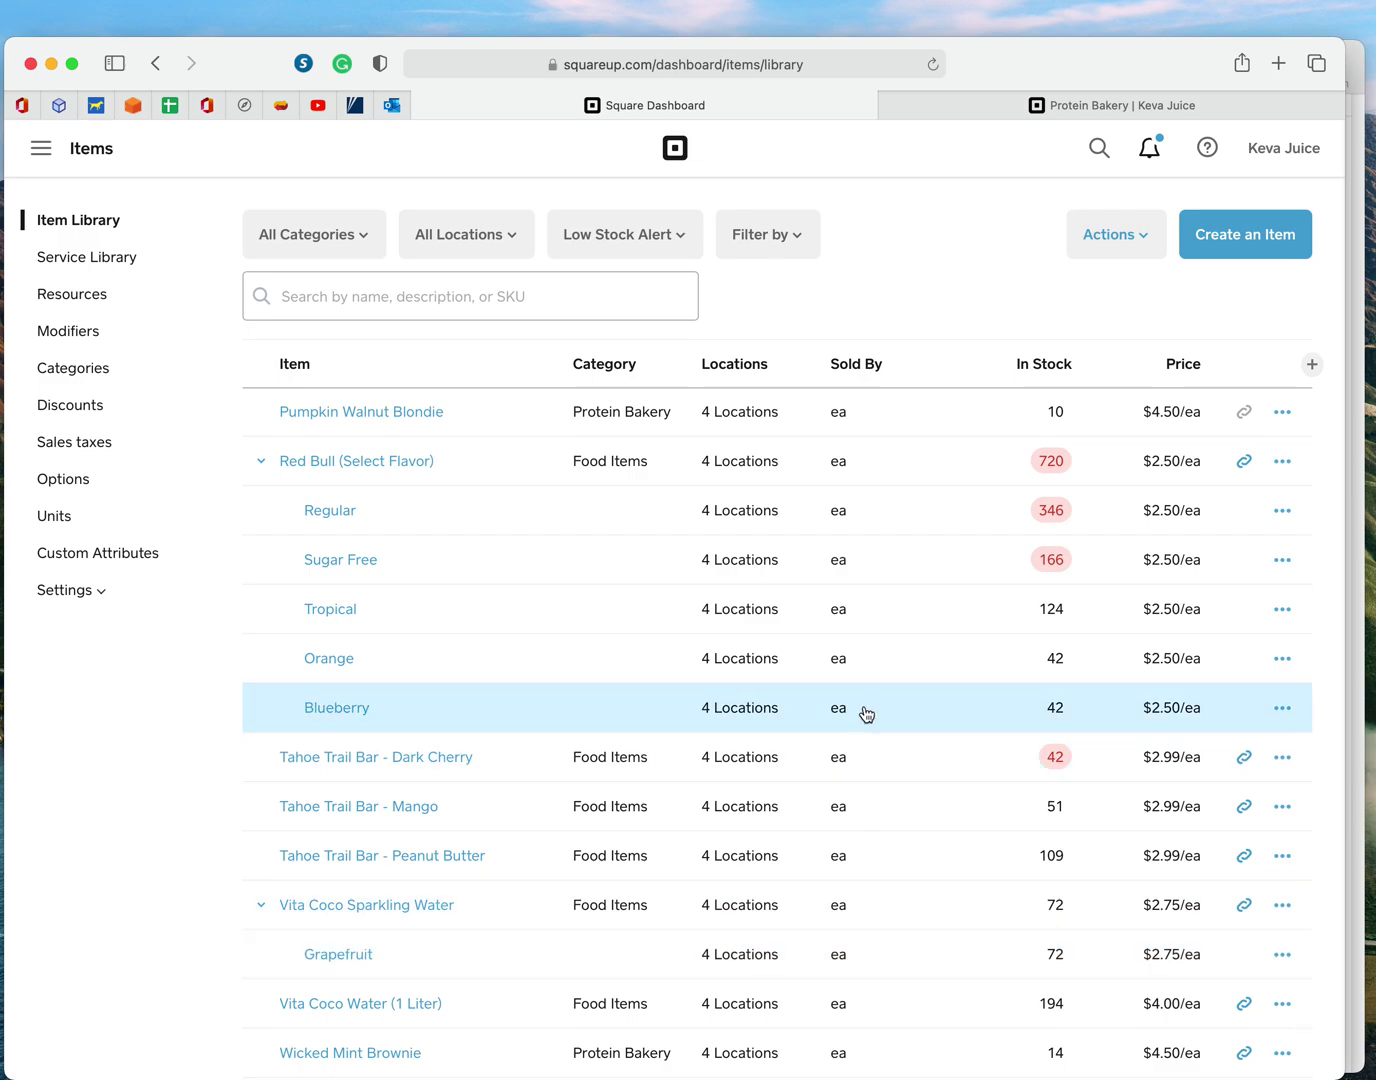
pyautogui.scroll(20, 866, 714)
pyautogui.scroll(2, 866, 714)
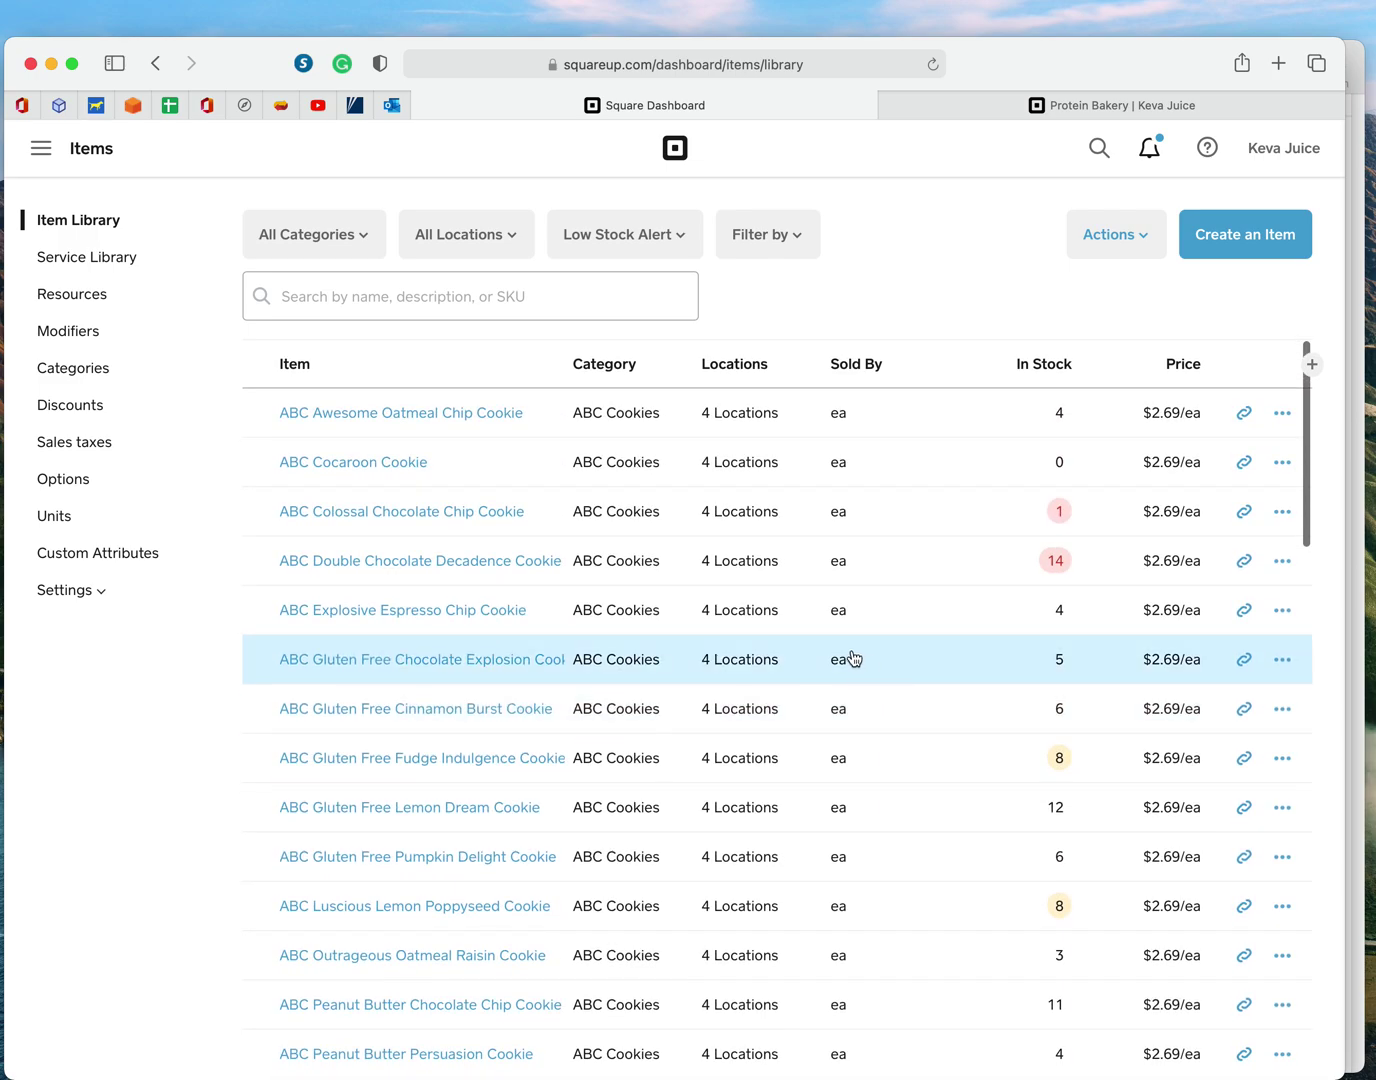